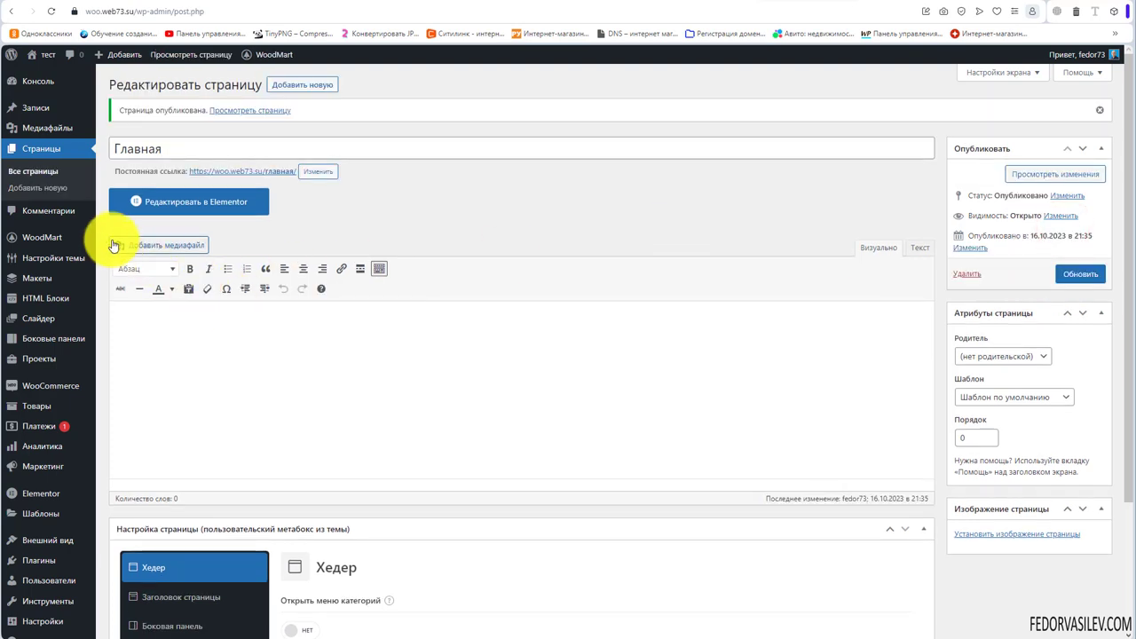
Step: In the reading settings, display a static page with Главная as the home page, and save the changes
{"action": "scroll", "coordinate": [53, 443], "scroll_direction": "down", "scroll_amount": 2}
{"action": "mouse_move", "coordinate": [27, 599]}
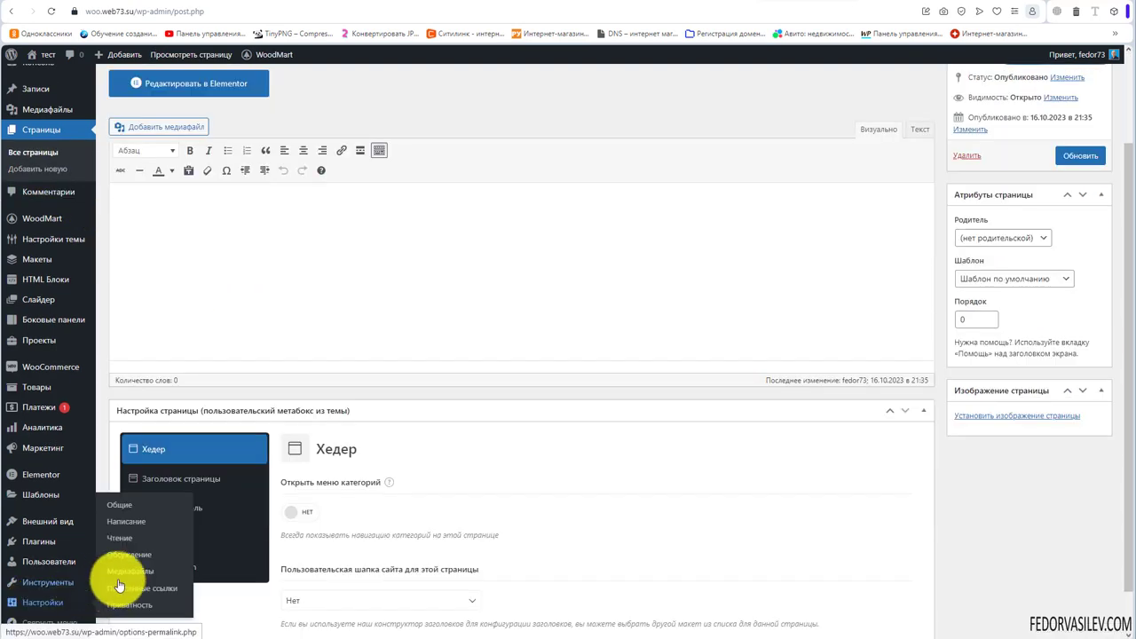
{"action": "left_click", "coordinate": [121, 536]}
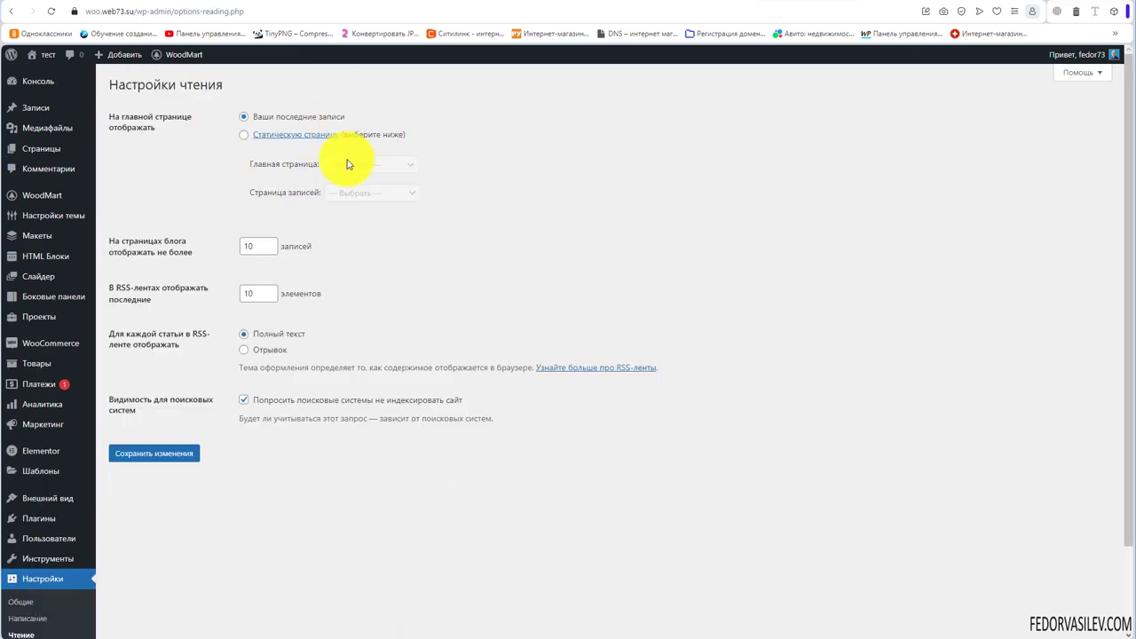
{"action": "left_click", "coordinate": [244, 135]}
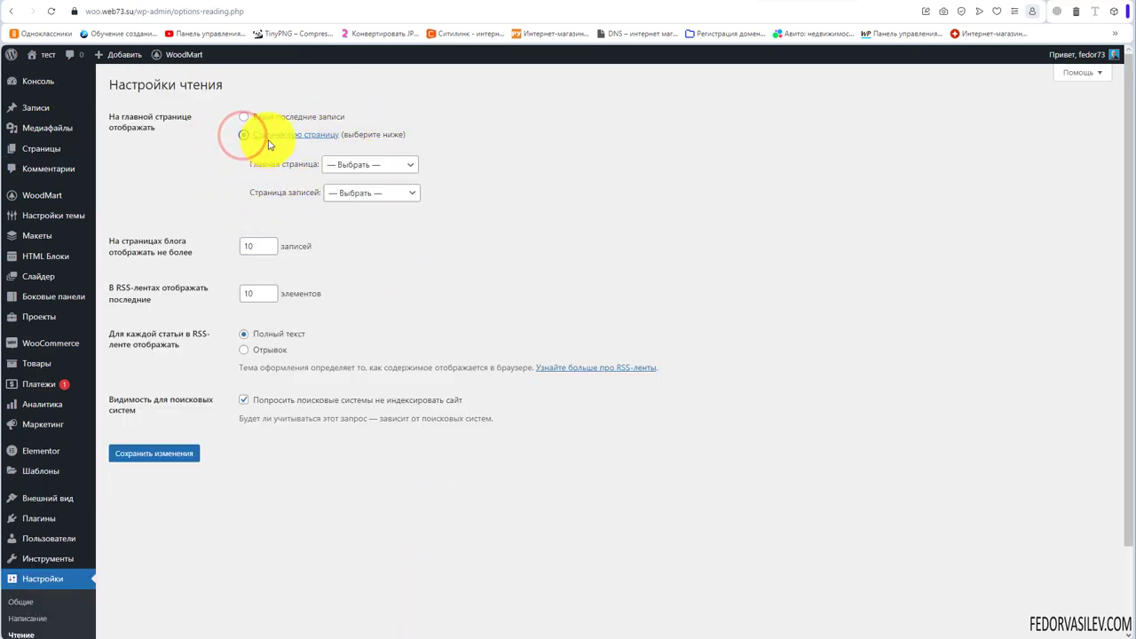
{"action": "left_click", "coordinate": [360, 167]}
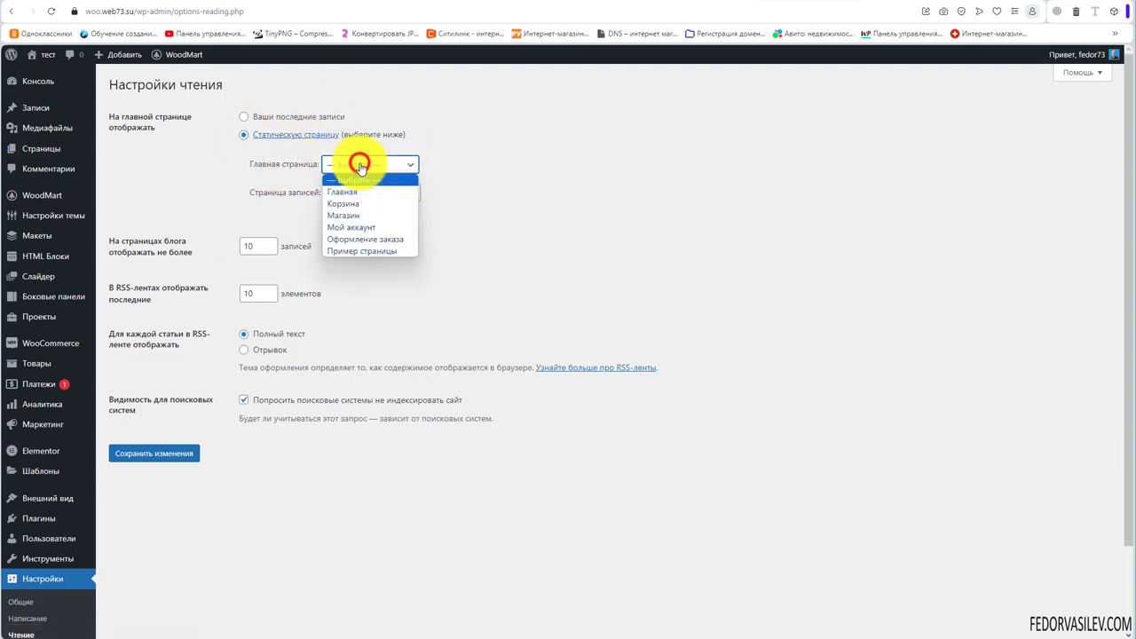
{"action": "left_click", "coordinate": [360, 193]}
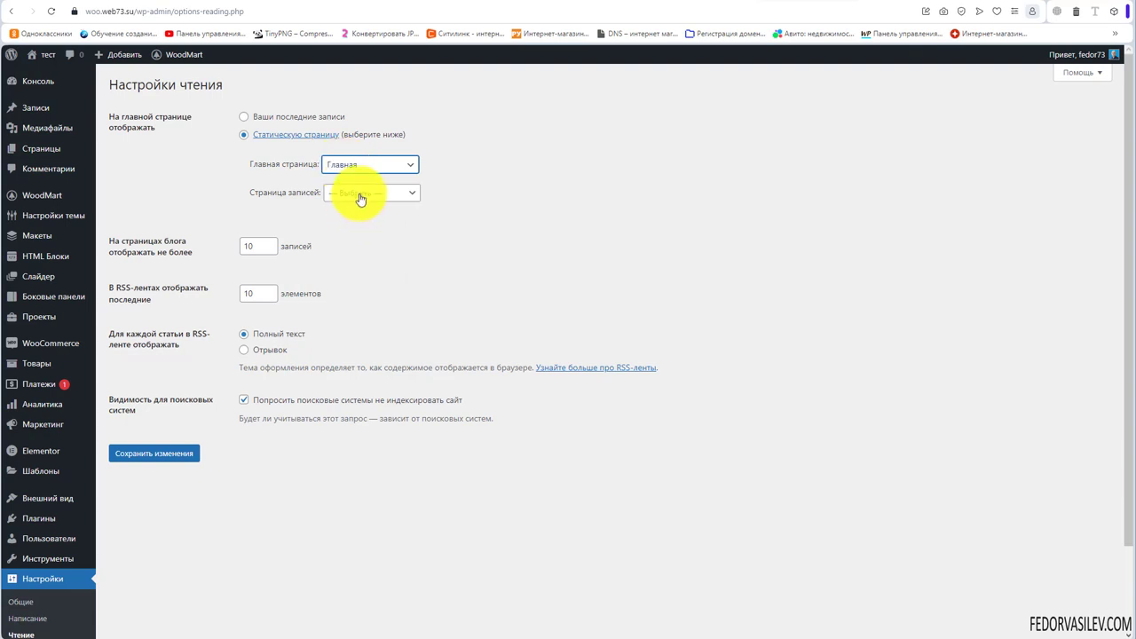
{"action": "left_click", "coordinate": [361, 193]}
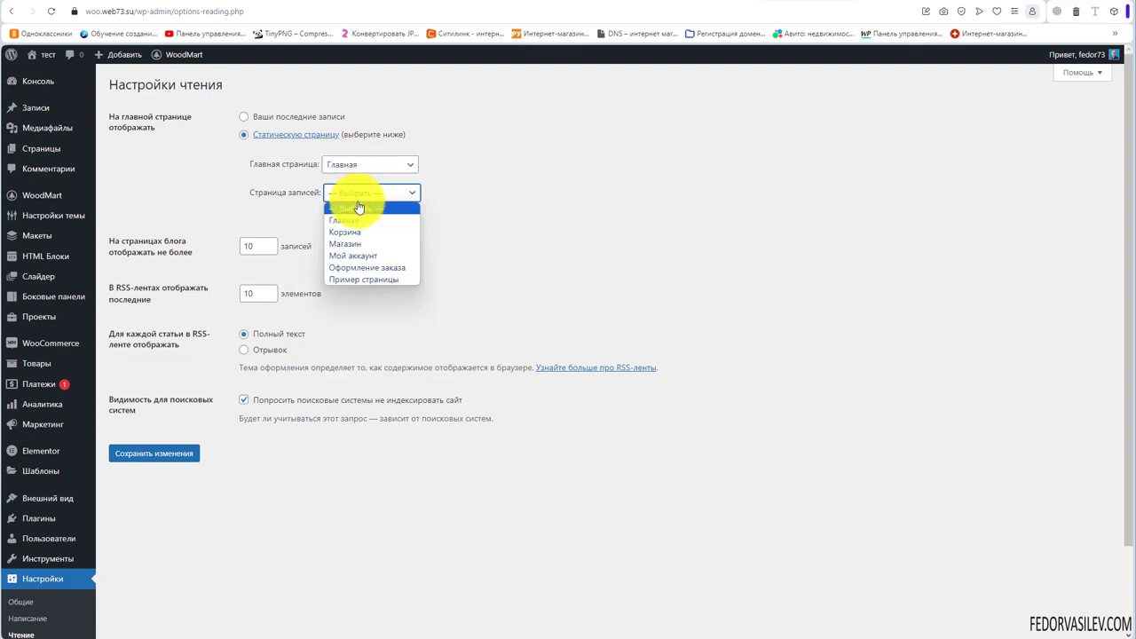
{"action": "left_click", "coordinate": [436, 204]}
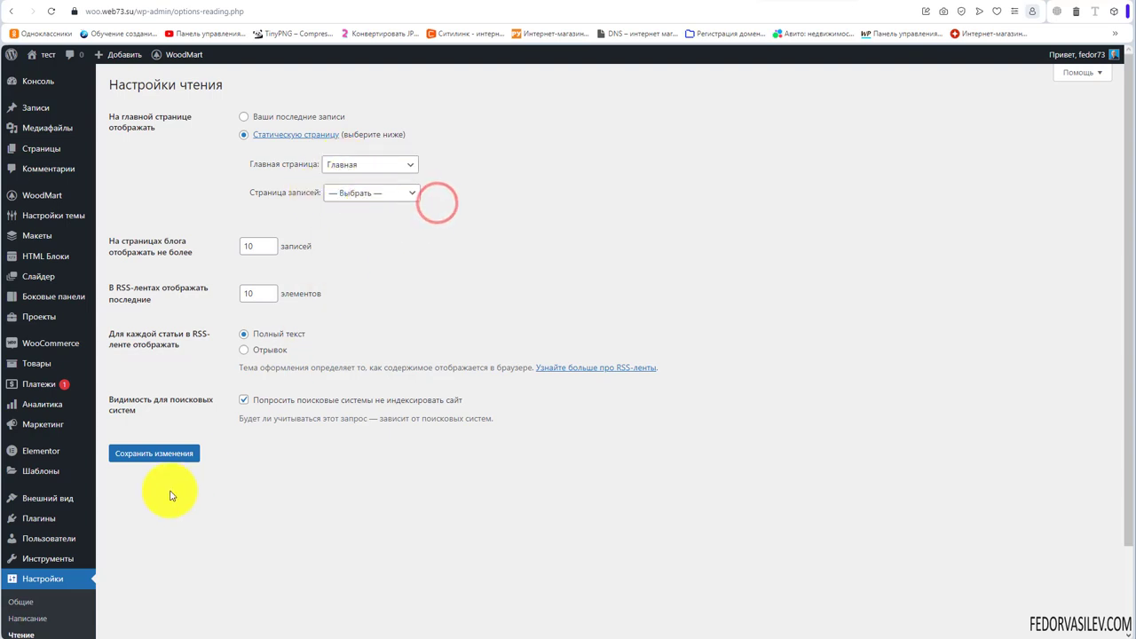
{"action": "left_click", "coordinate": [158, 450]}
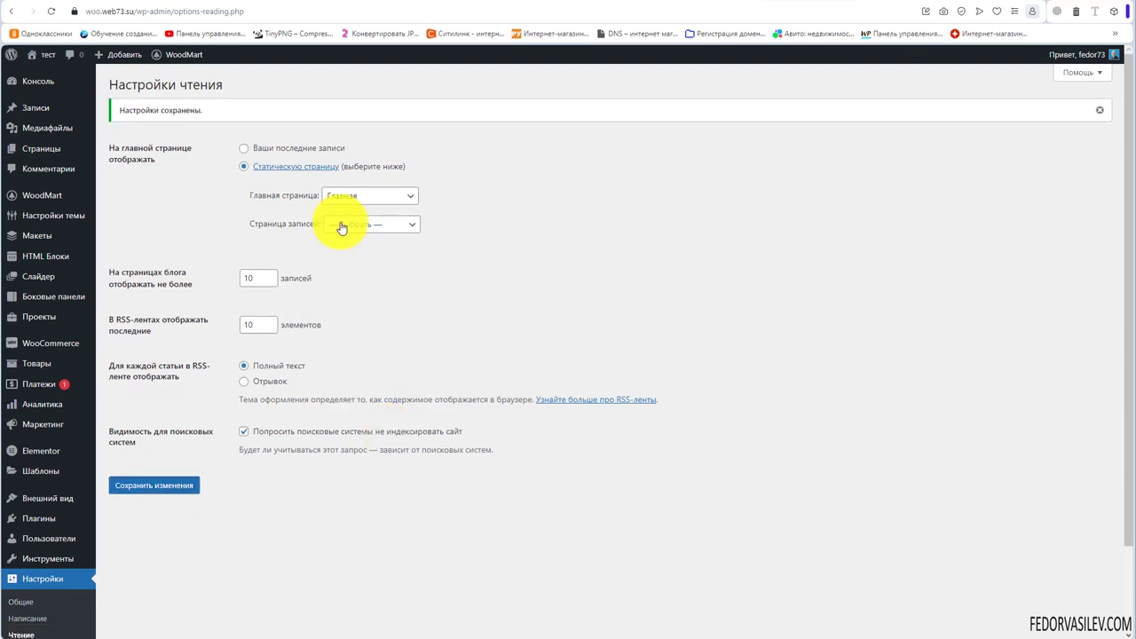
Step: Create a new navigation menu named "Main Menu"
{"action": "mouse_move", "coordinate": [49, 498]}
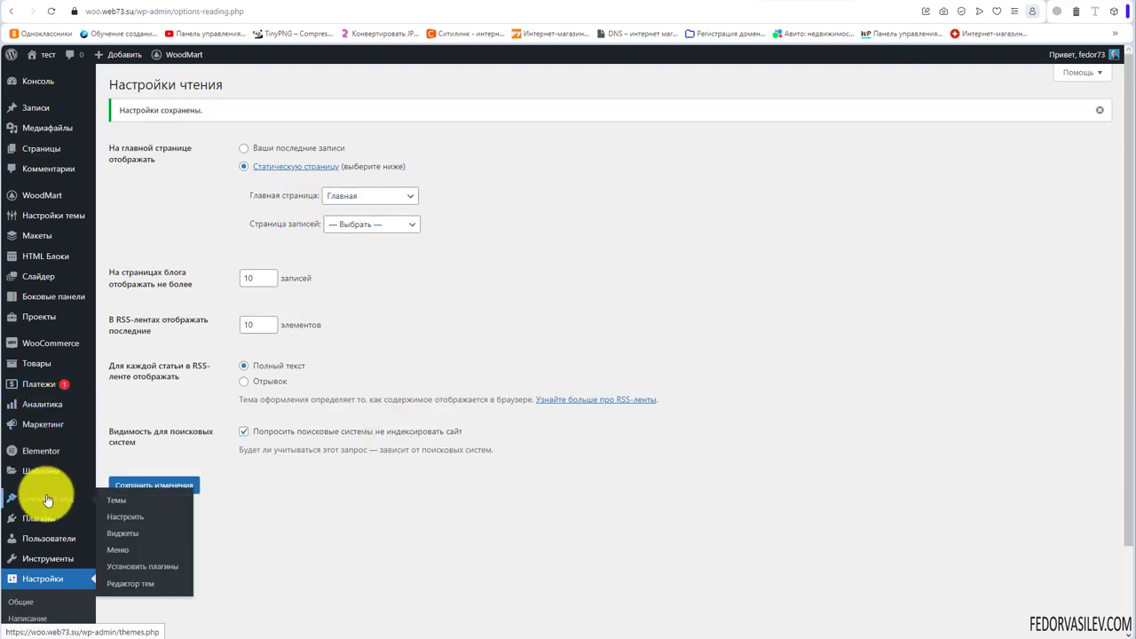
{"action": "left_click", "coordinate": [119, 550]}
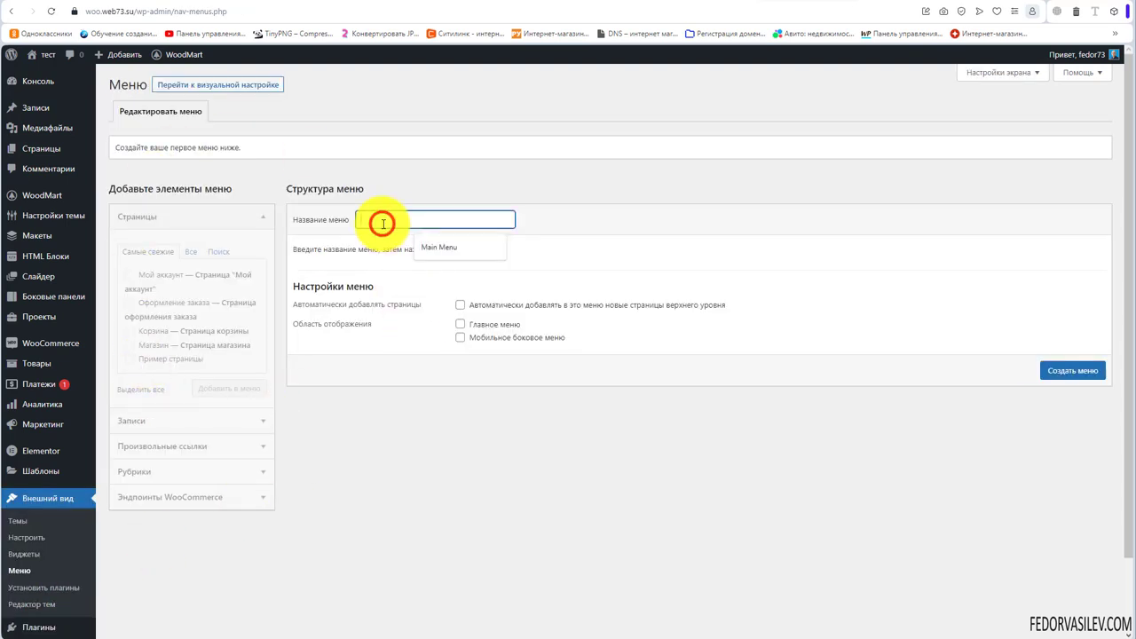
{"action": "left_click", "coordinate": [436, 244]}
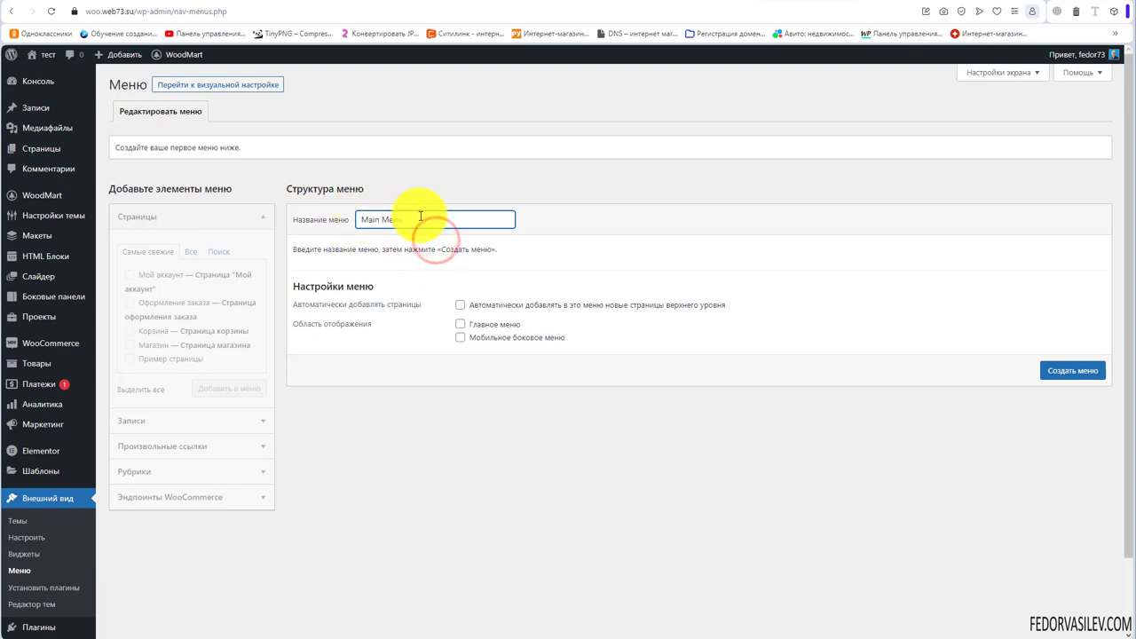
{"action": "left_click_drag", "start_coordinate": [418, 219], "coordinate": [322, 288]}
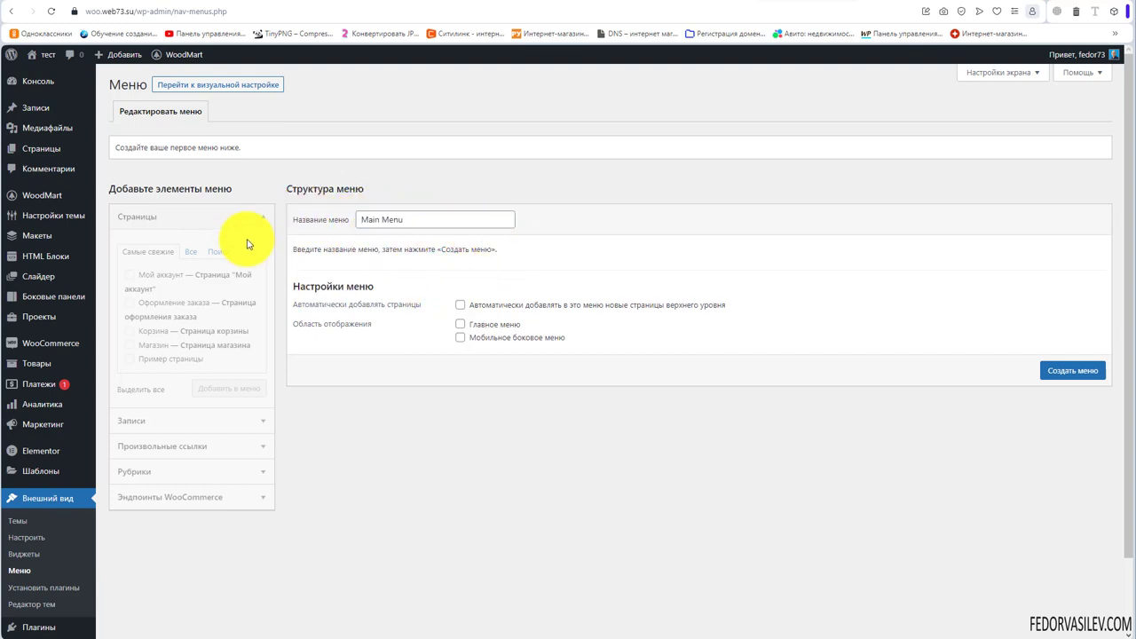
{"action": "left_click", "coordinate": [1061, 373]}
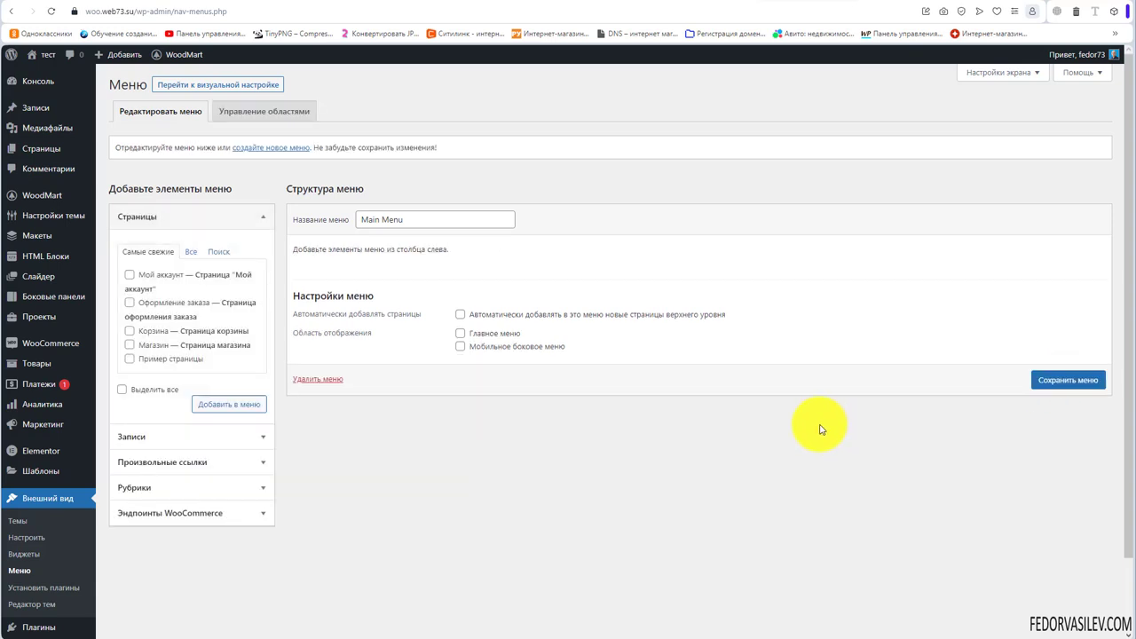
Step: Add the Главная page to Main Menu and save the menu
{"action": "left_click", "coordinate": [189, 253]}
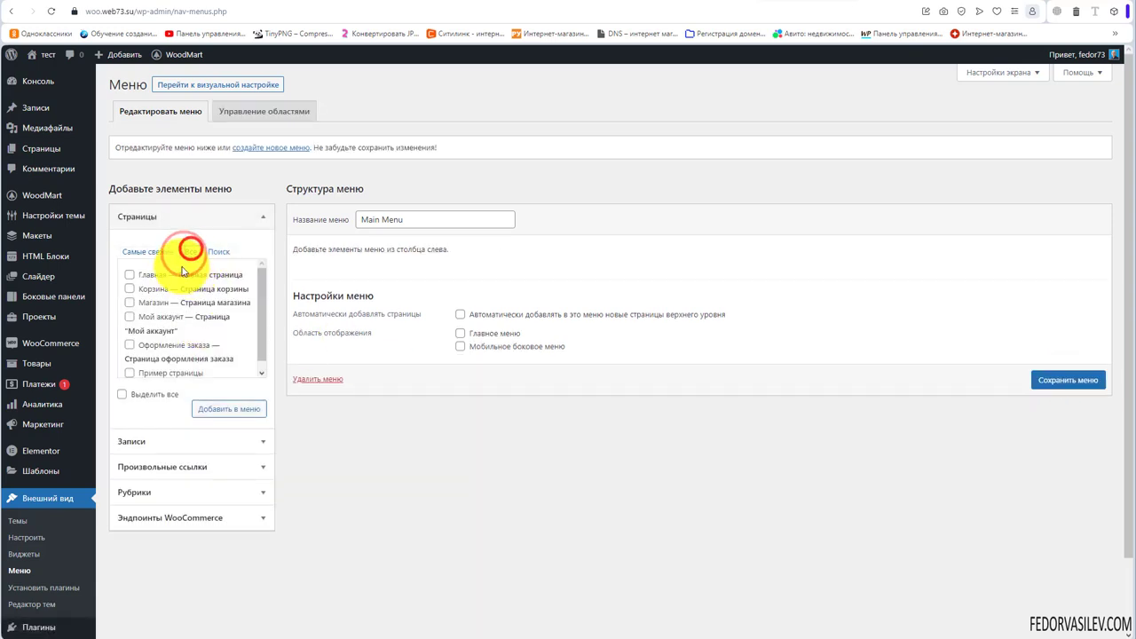
{"action": "left_click", "coordinate": [129, 274]}
{"action": "left_click", "coordinate": [214, 406]}
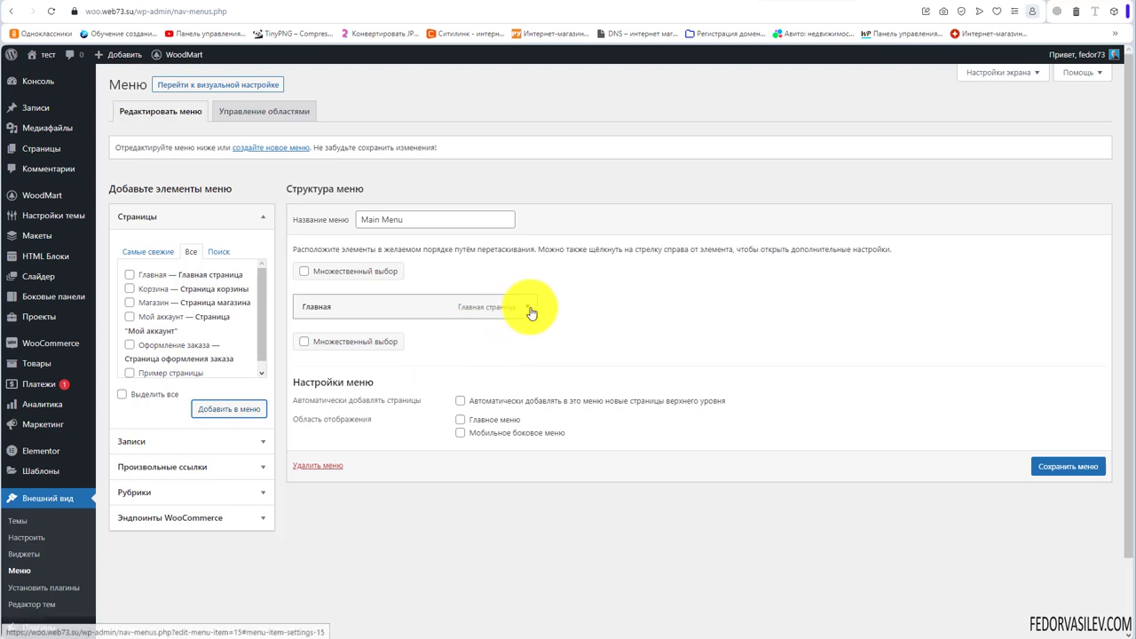
{"action": "left_click", "coordinate": [529, 308]}
{"action": "left_click", "coordinate": [529, 307]}
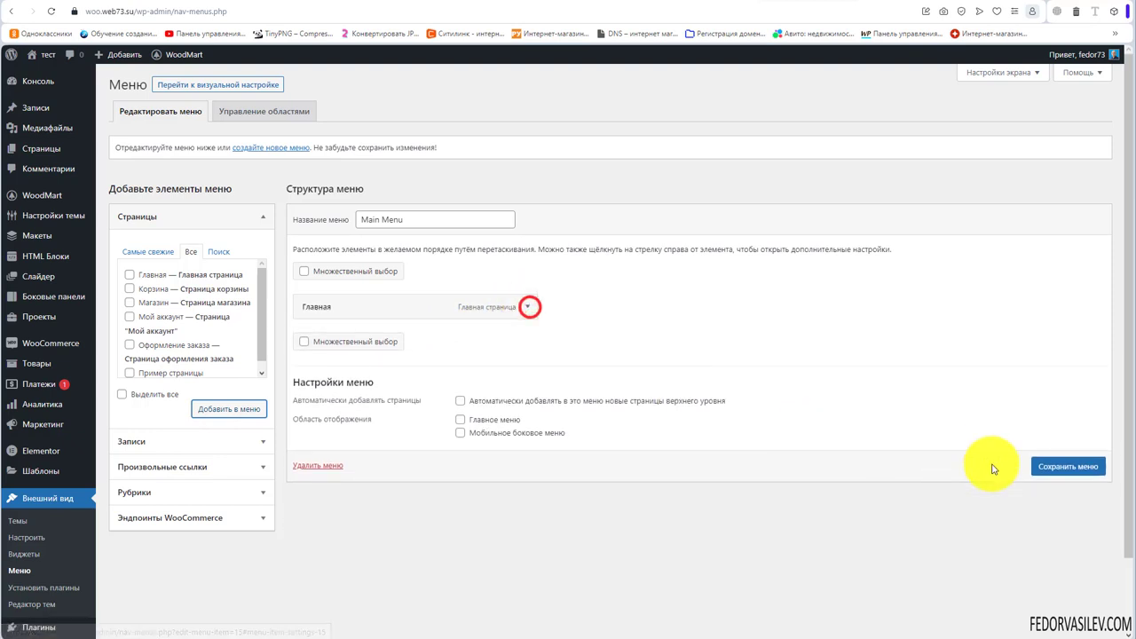
{"action": "left_click", "coordinate": [1075, 464]}
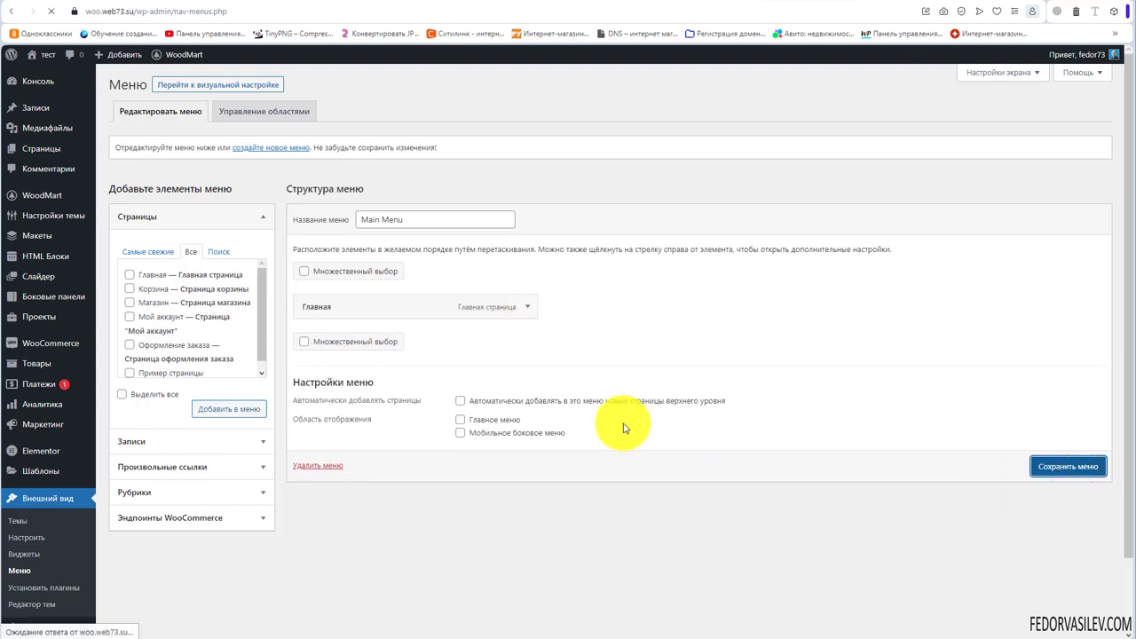
Step: Reload the site's front end and examine the home page's title banner, content area and sidebar
{"action": "left_click", "coordinate": [865, 3]}
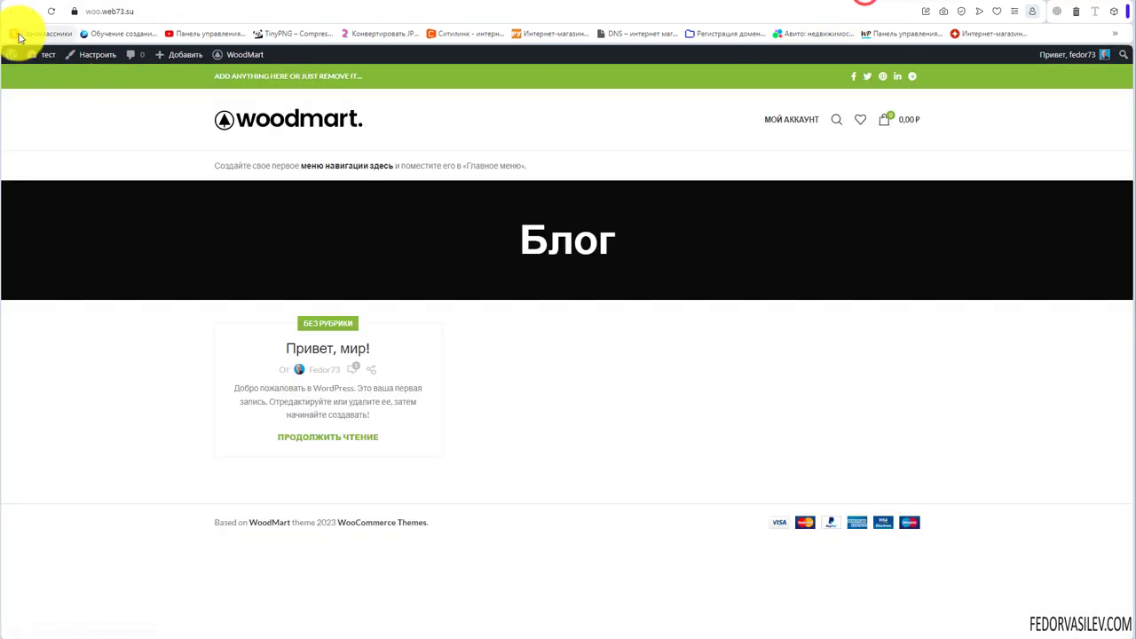
{"action": "left_click", "coordinate": [49, 12]}
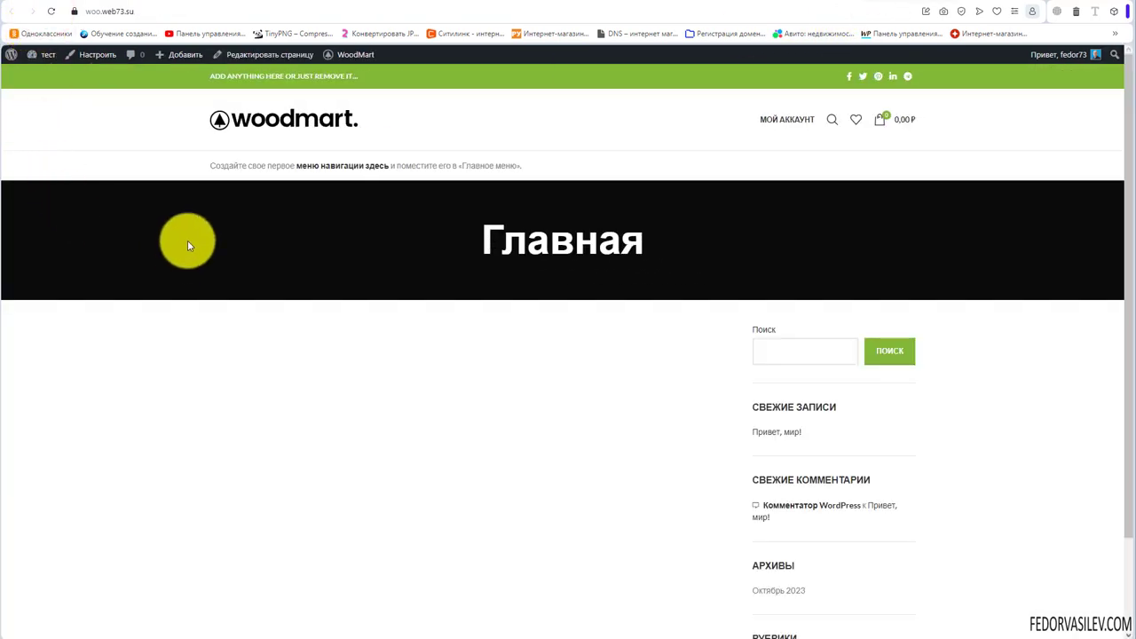
{"action": "scroll", "coordinate": [190, 246], "scroll_direction": "down", "scroll_amount": 2}
{"action": "scroll", "coordinate": [193, 245], "scroll_direction": "up", "scroll_amount": 2}
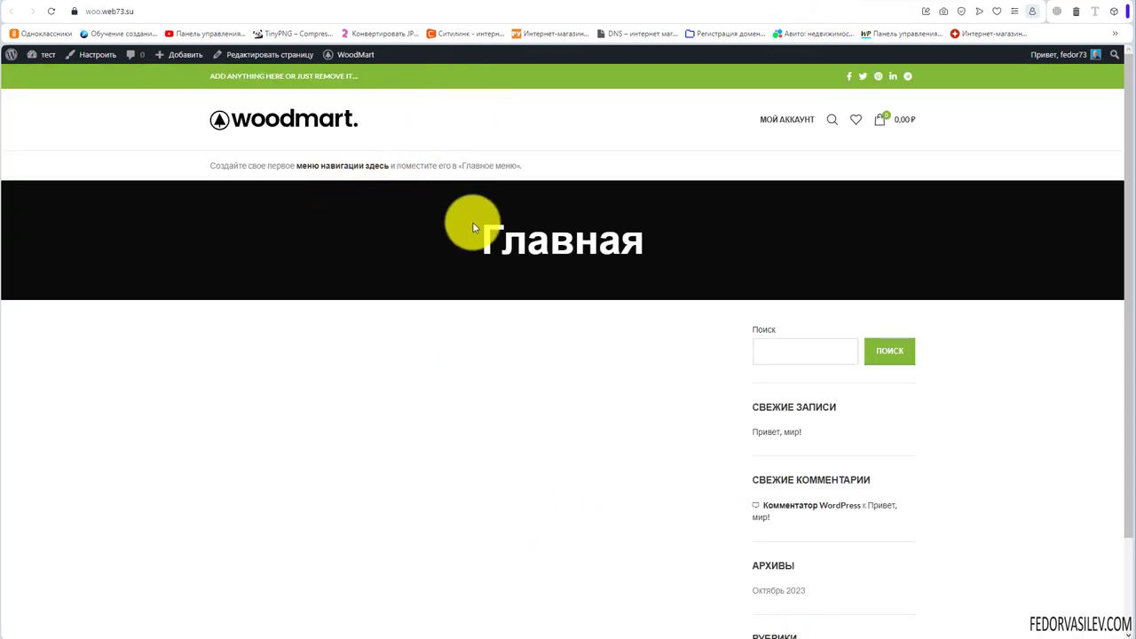
{"action": "left_click_drag", "start_coordinate": [472, 229], "coordinate": [655, 245]}
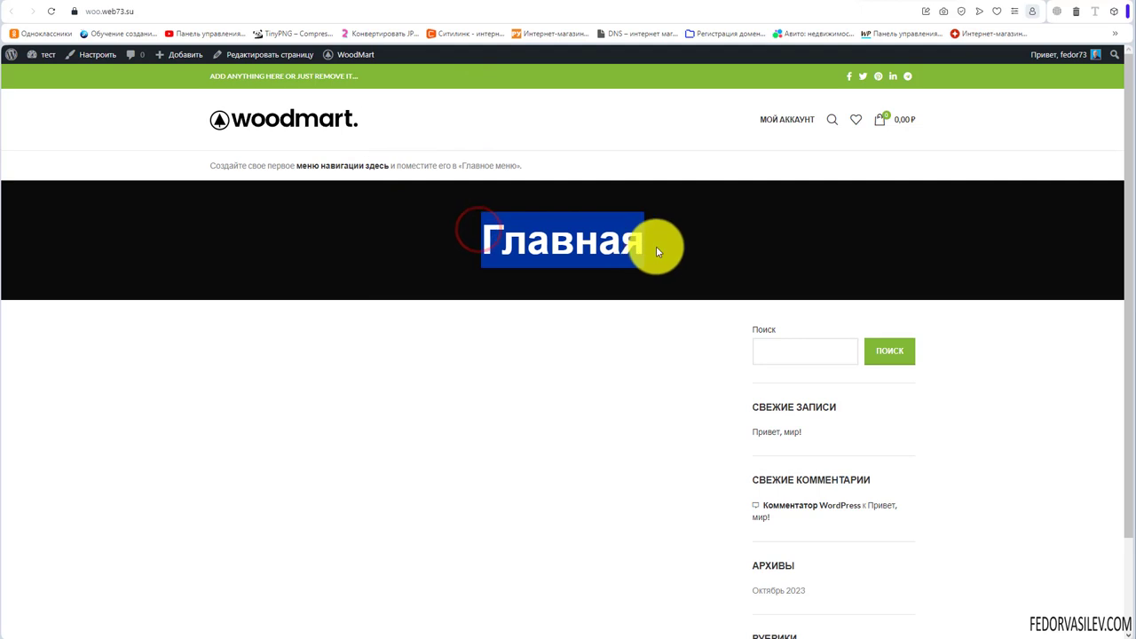
{"action": "left_click", "coordinate": [419, 281]}
{"action": "scroll", "coordinate": [399, 289], "scroll_direction": "down", "scroll_amount": 2}
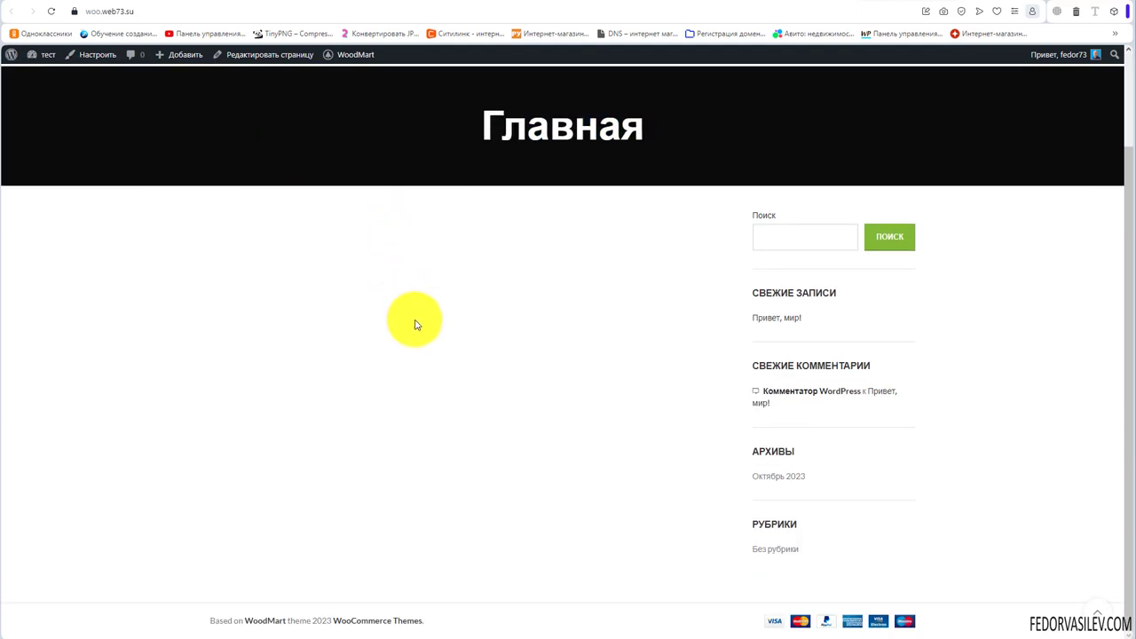
Step: Return to the site admin, leave the menu editor and open the Главная page for editing
{"action": "left_click", "coordinate": [789, 5]}
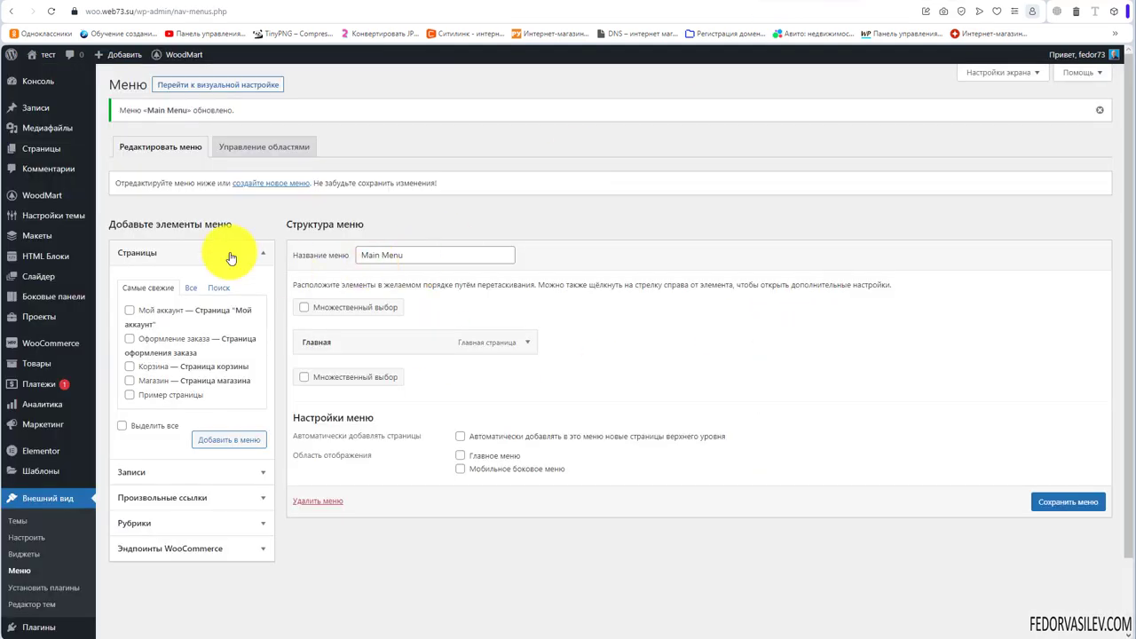
{"action": "left_click", "coordinate": [57, 162]}
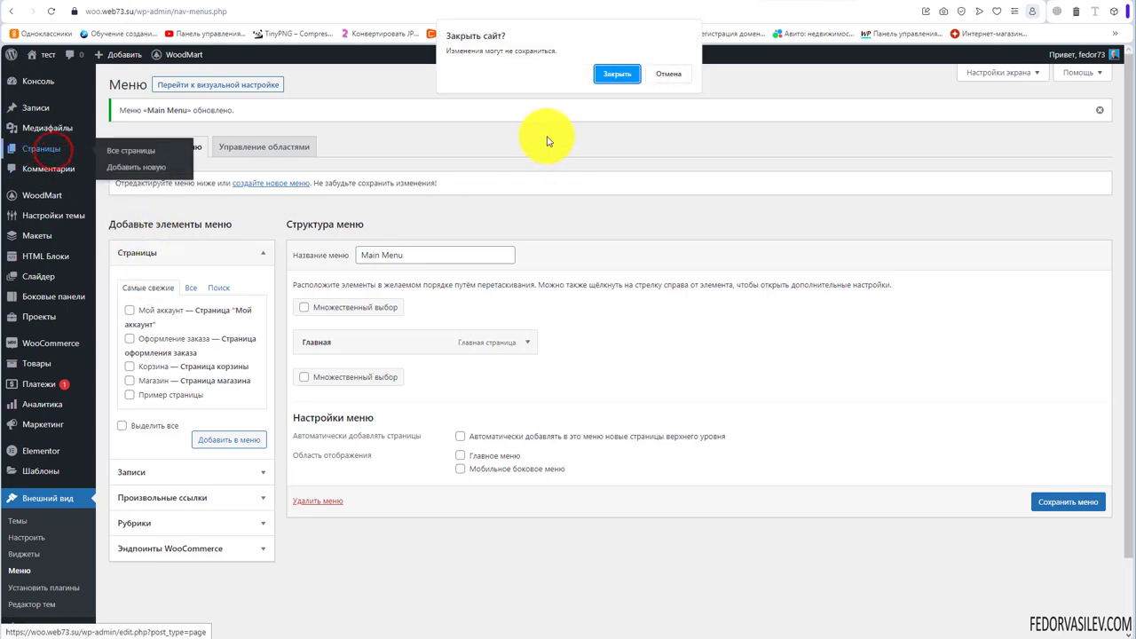
{"action": "left_click", "coordinate": [610, 75]}
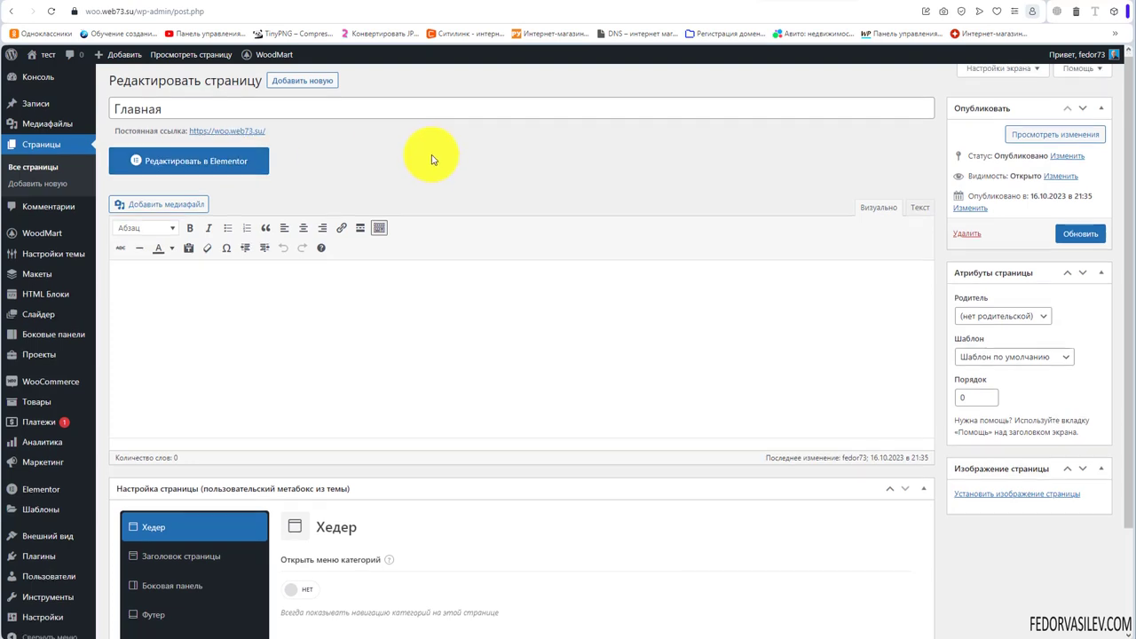
Step: Examine the Хедер options in the page settings, including the choices for a custom site header
{"action": "scroll", "coordinate": [433, 156], "scroll_direction": "down", "scroll_amount": 2}
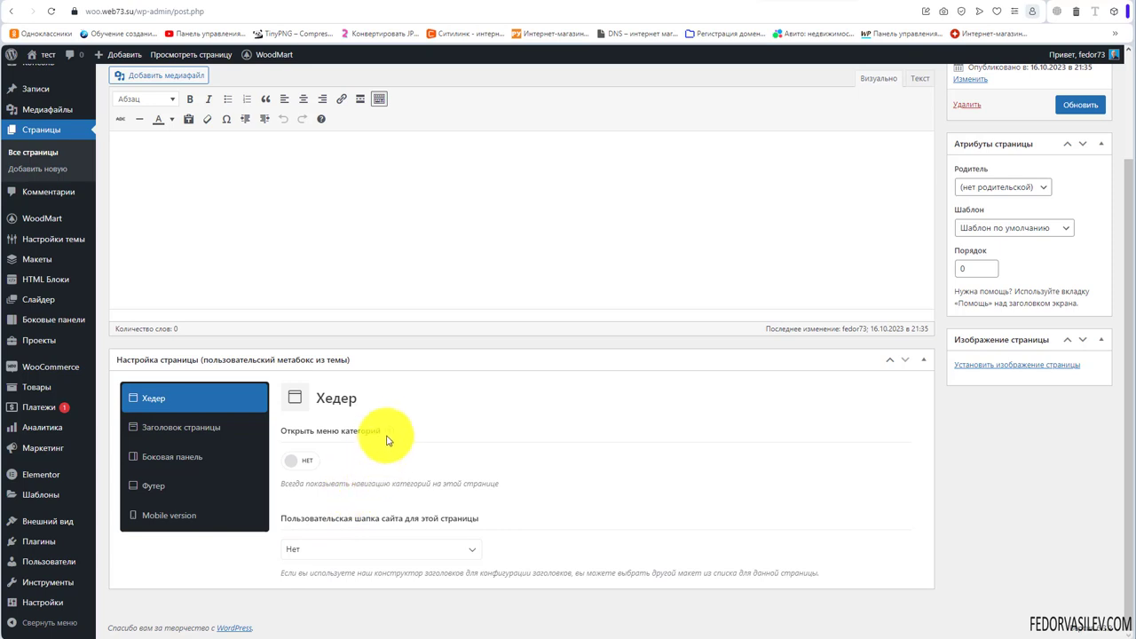
{"action": "mouse_move", "coordinate": [390, 431]}
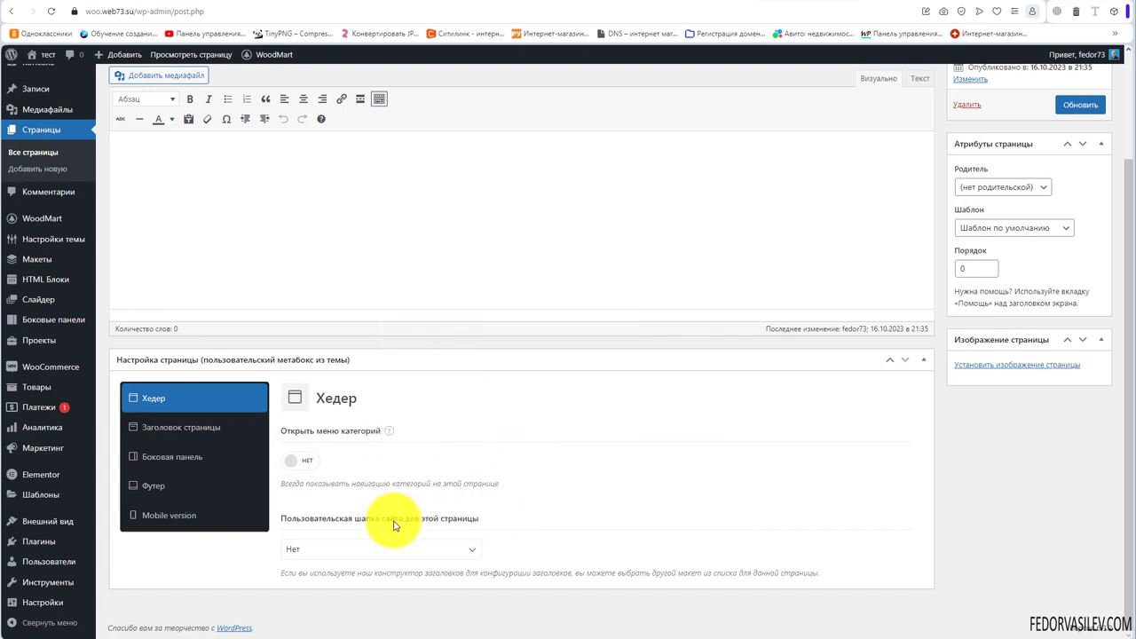
{"action": "left_click", "coordinate": [382, 549]}
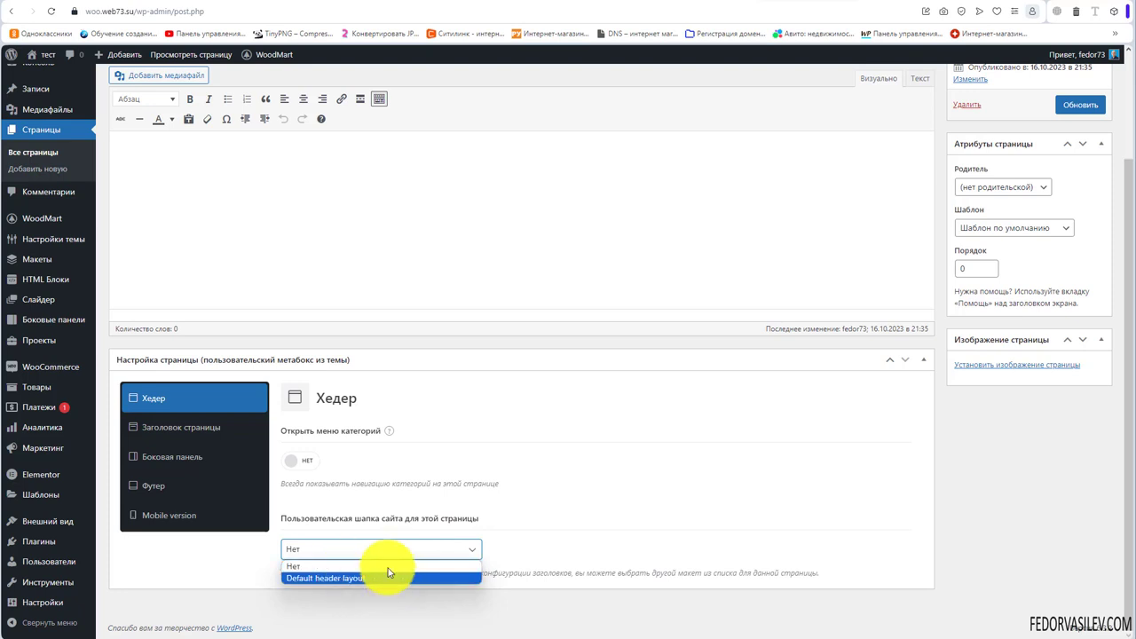
{"action": "left_click", "coordinate": [532, 537]}
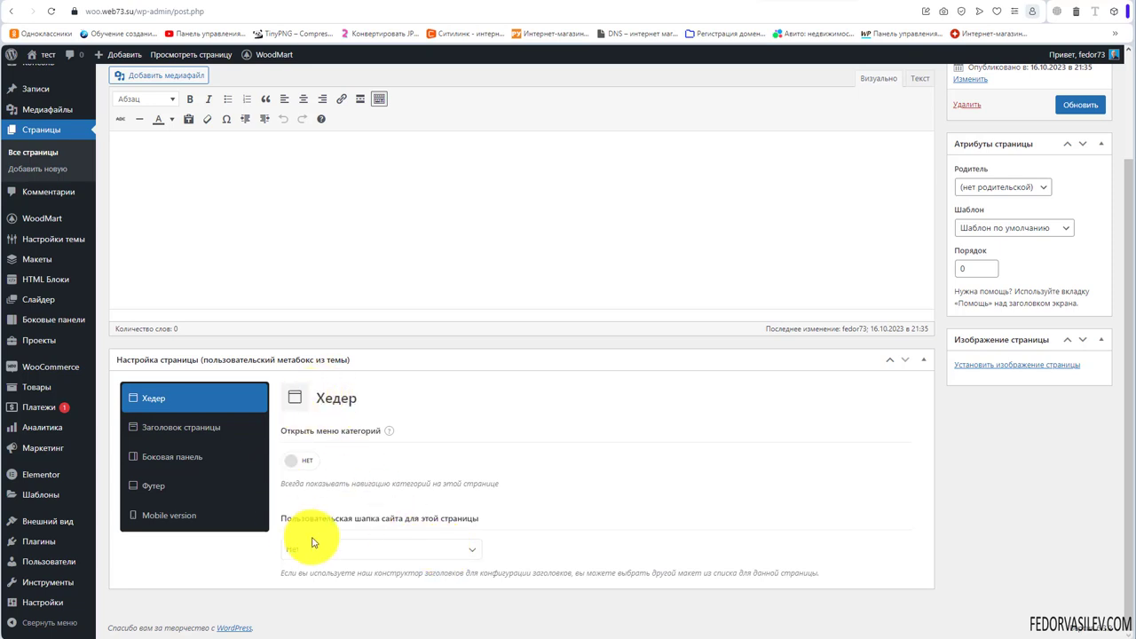
Step: Enable "Отключить заголовок страницы" for the Главная page, update the page and reload the home page on the site
{"action": "left_click", "coordinate": [213, 435]}
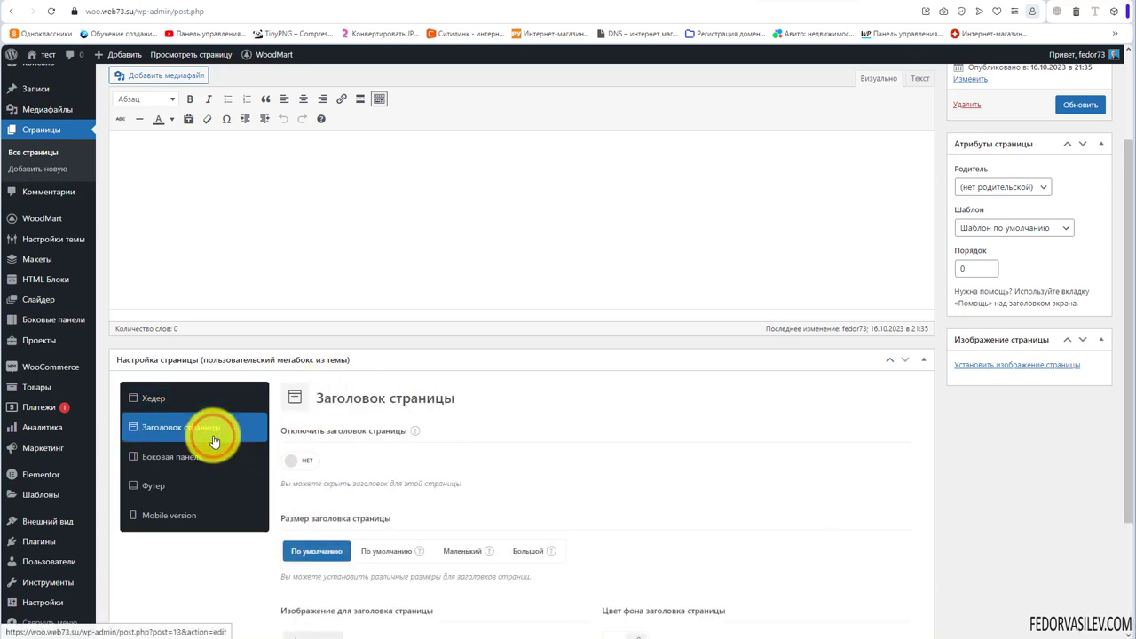
{"action": "mouse_move", "coordinate": [415, 433]}
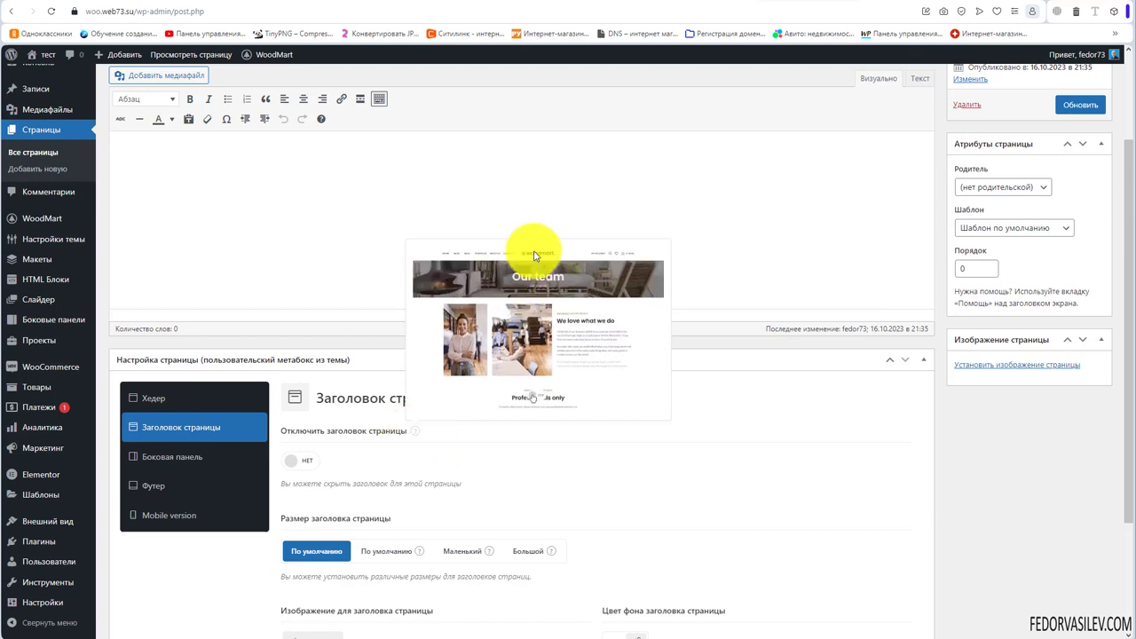
{"action": "left_click", "coordinate": [301, 460]}
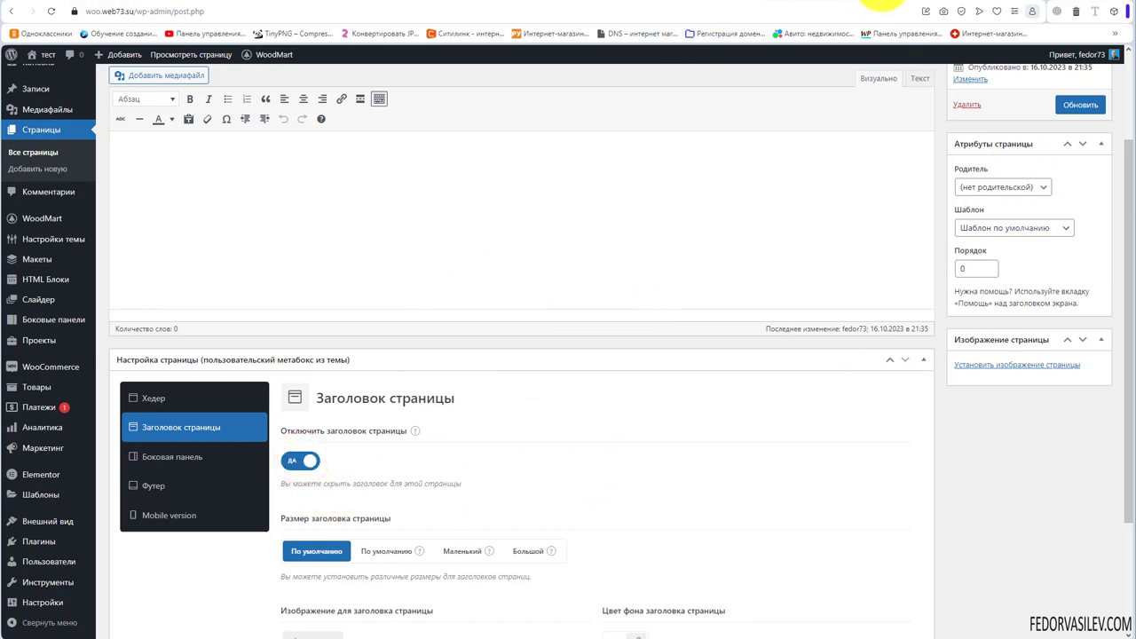
{"action": "left_click", "coordinate": [882, 5]}
{"action": "left_click_drag", "start_coordinate": [458, 242], "coordinate": [645, 246]}
{"action": "left_click", "coordinate": [799, 3]}
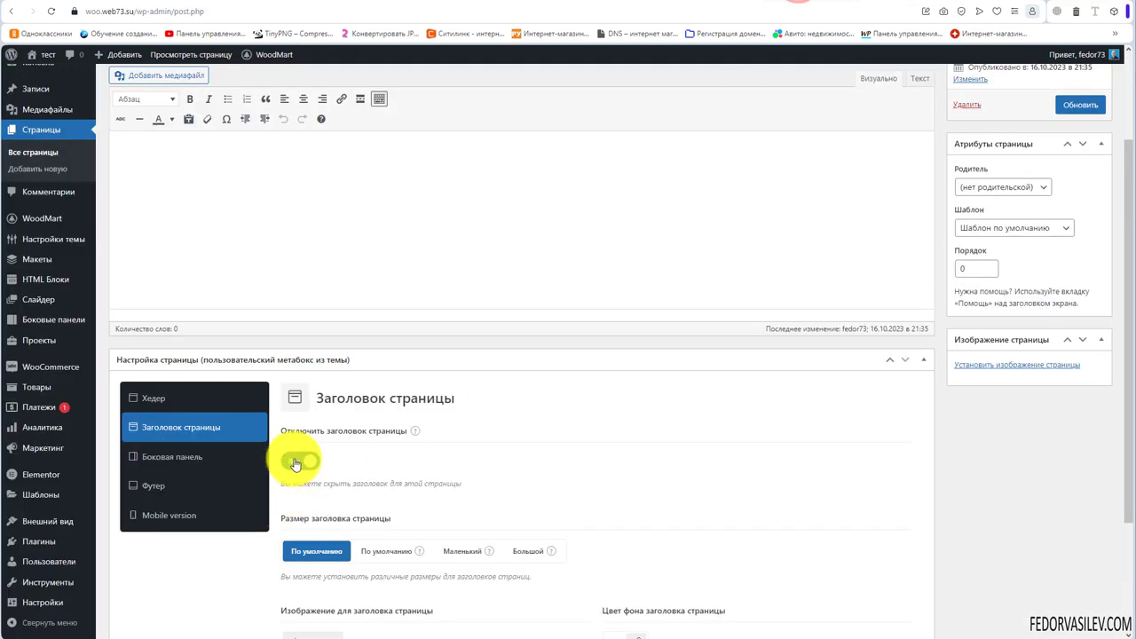
{"action": "left_click", "coordinate": [1069, 108]}
{"action": "left_click", "coordinate": [892, 4]}
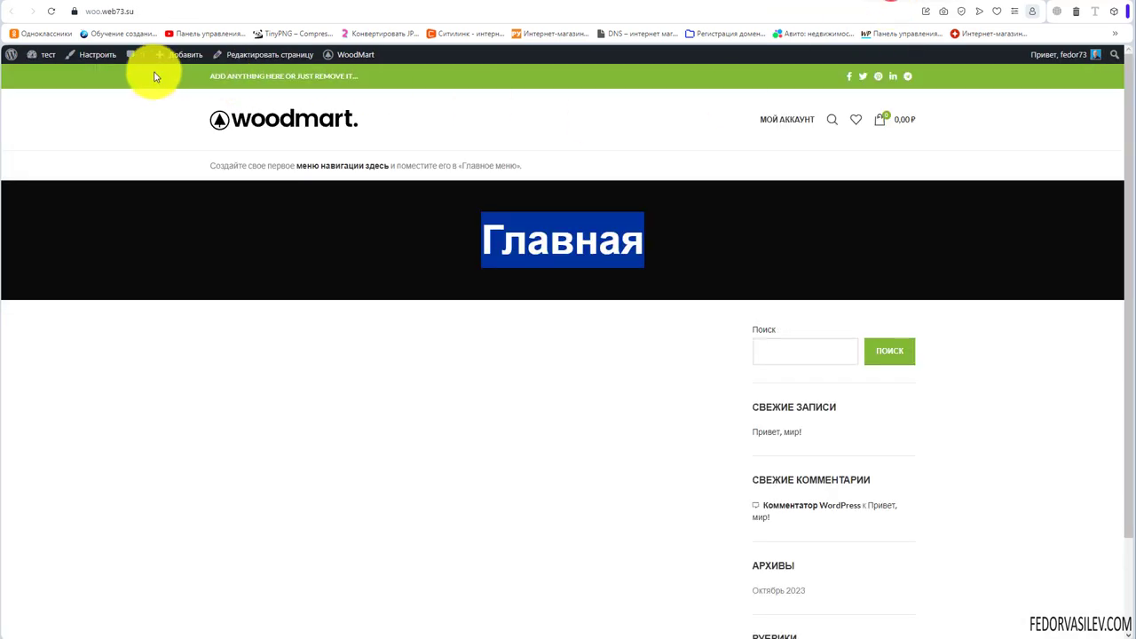
{"action": "left_click", "coordinate": [51, 13]}
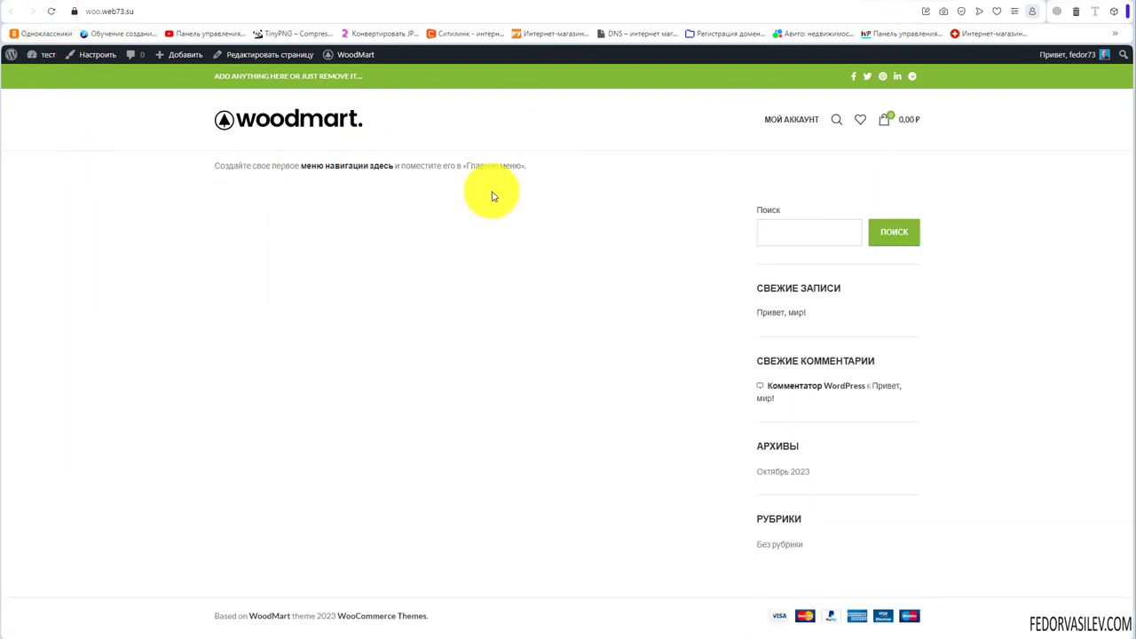
Step: Return to the Главная page editor and turn off "Отключить заголовок страницы" in the page title settings
{"action": "left_click", "coordinate": [780, 5]}
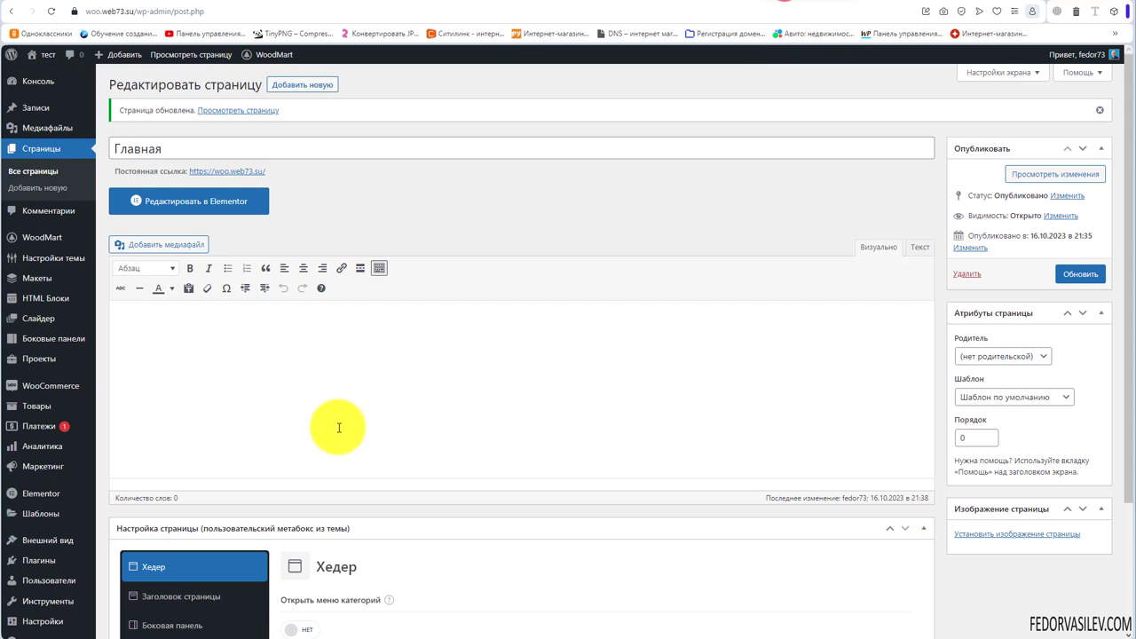
{"action": "left_click_drag", "start_coordinate": [203, 146], "coordinate": [127, 146]}
{"action": "scroll", "coordinate": [585, 323], "scroll_direction": "down", "scroll_amount": 2}
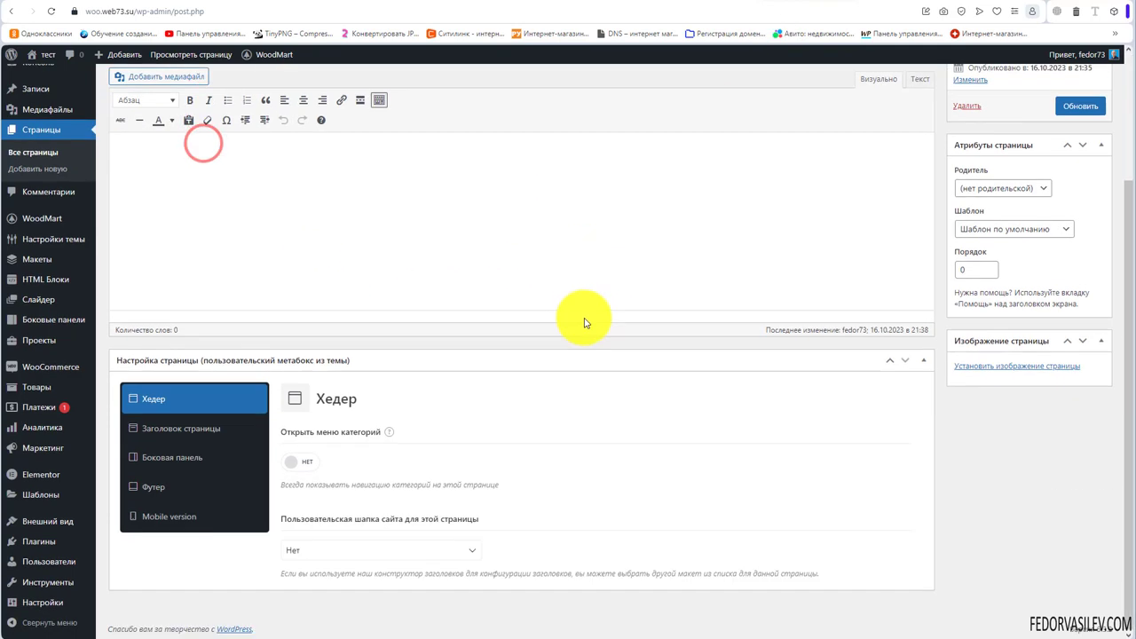
{"action": "left_click", "coordinate": [181, 428]}
{"action": "left_click", "coordinate": [298, 462]}
{"action": "left_click", "coordinate": [293, 461]}
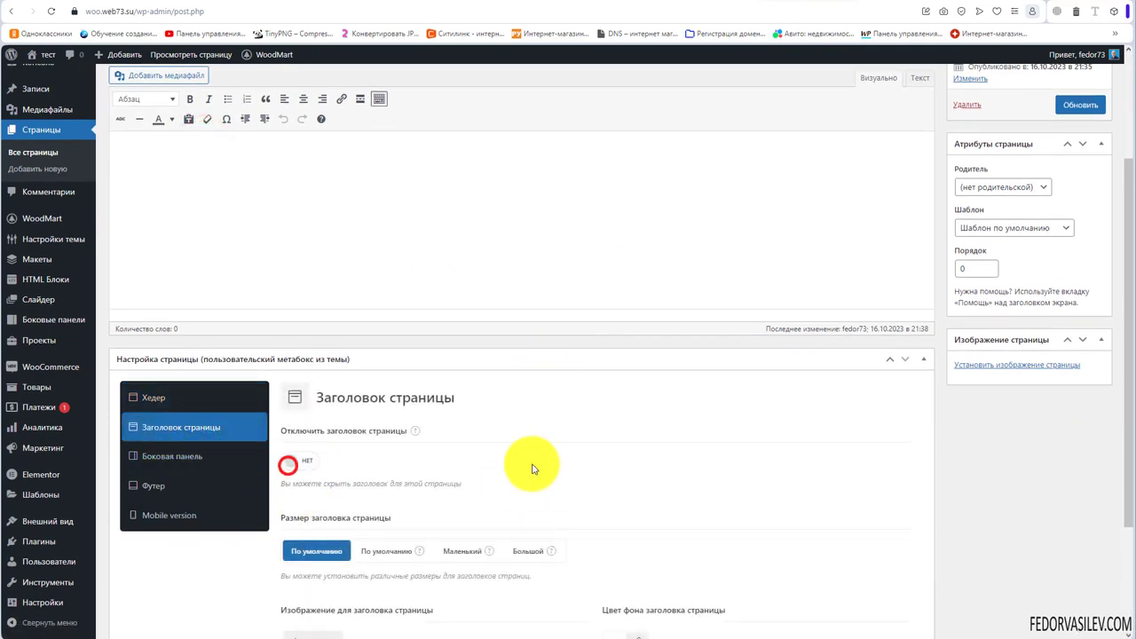
Step: Compare the previews of the title size options, set "Размер заголовка страницы" to Маленький and update the page
{"action": "scroll", "coordinate": [520, 461], "scroll_direction": "down", "scroll_amount": 2}
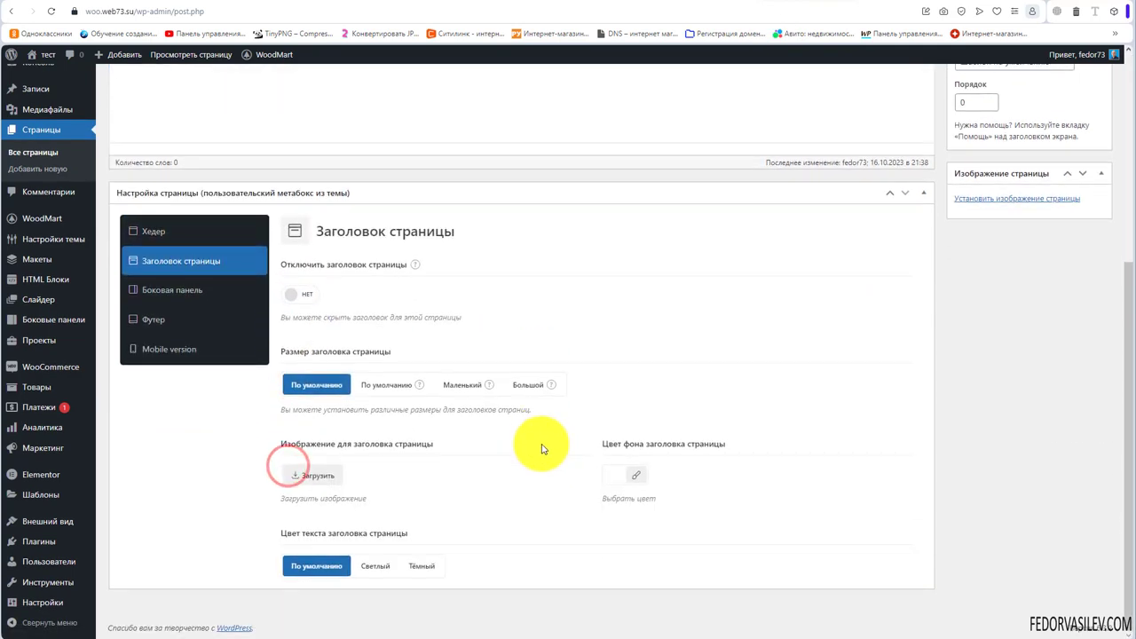
{"action": "left_click", "coordinate": [338, 354]}
{"action": "left_click", "coordinate": [452, 430]}
{"action": "mouse_move", "coordinate": [424, 386]}
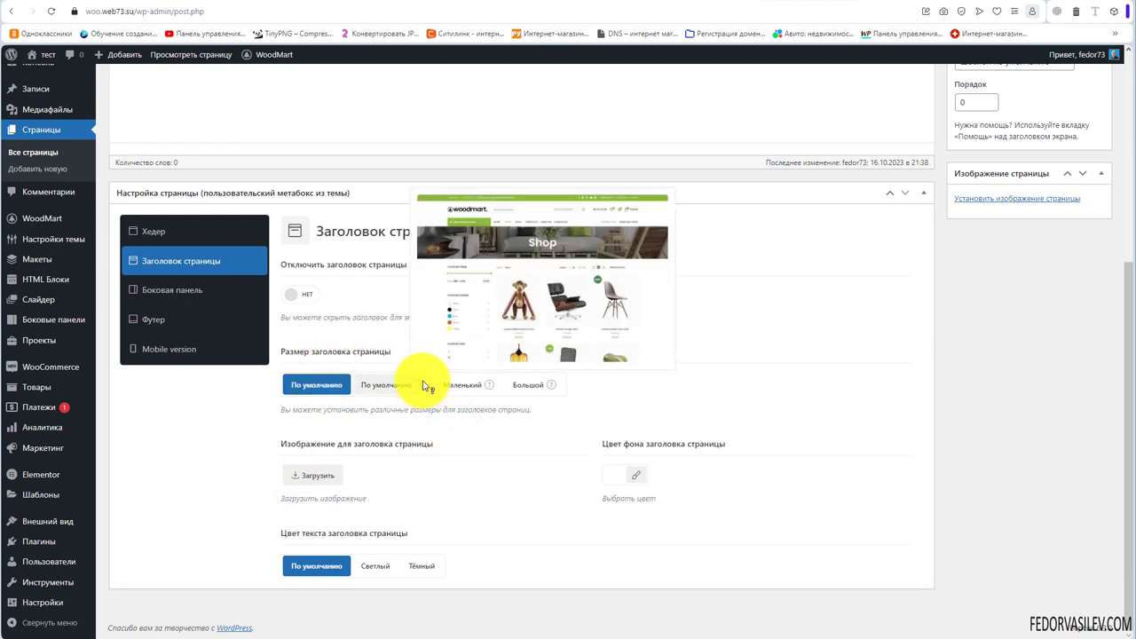
{"action": "mouse_move", "coordinate": [487, 390]}
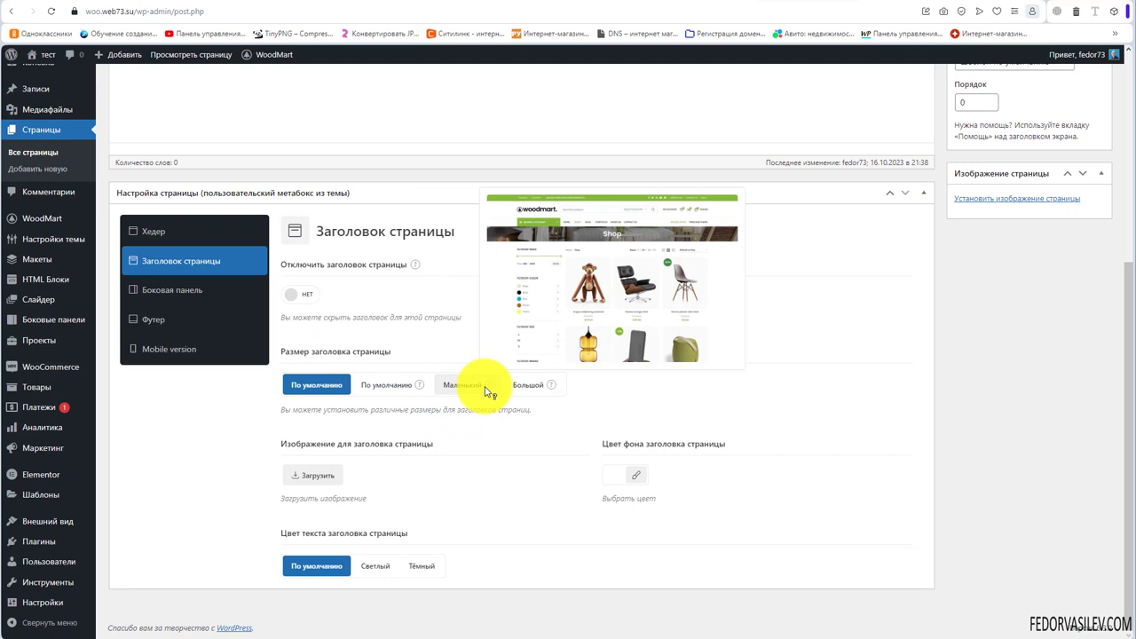
{"action": "mouse_move", "coordinate": [552, 389]}
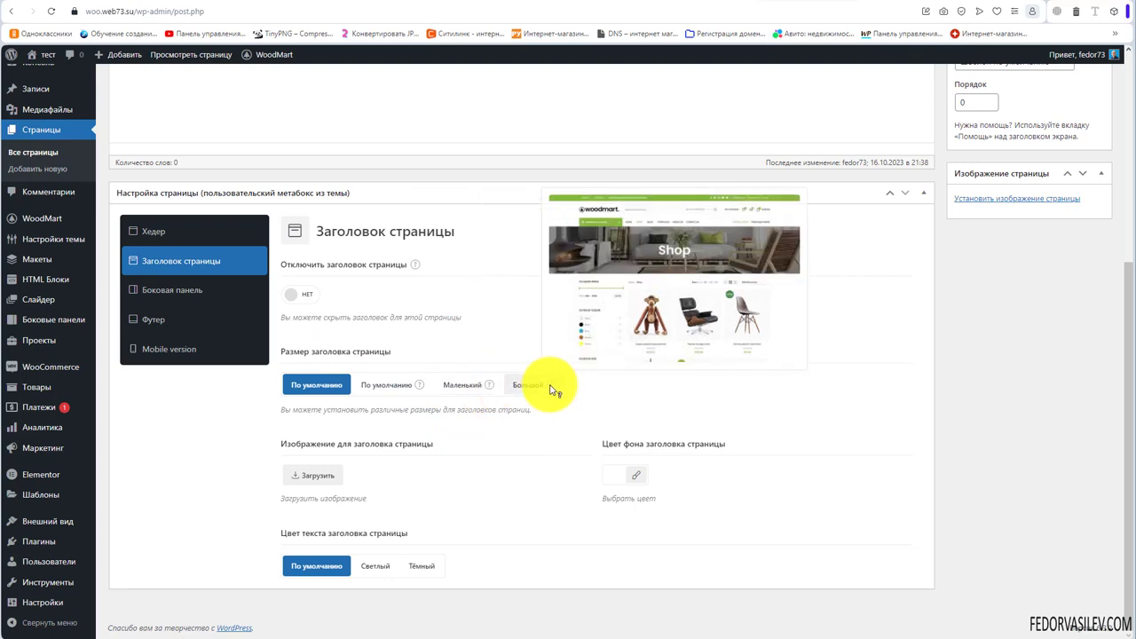
{"action": "left_click", "coordinate": [462, 385]}
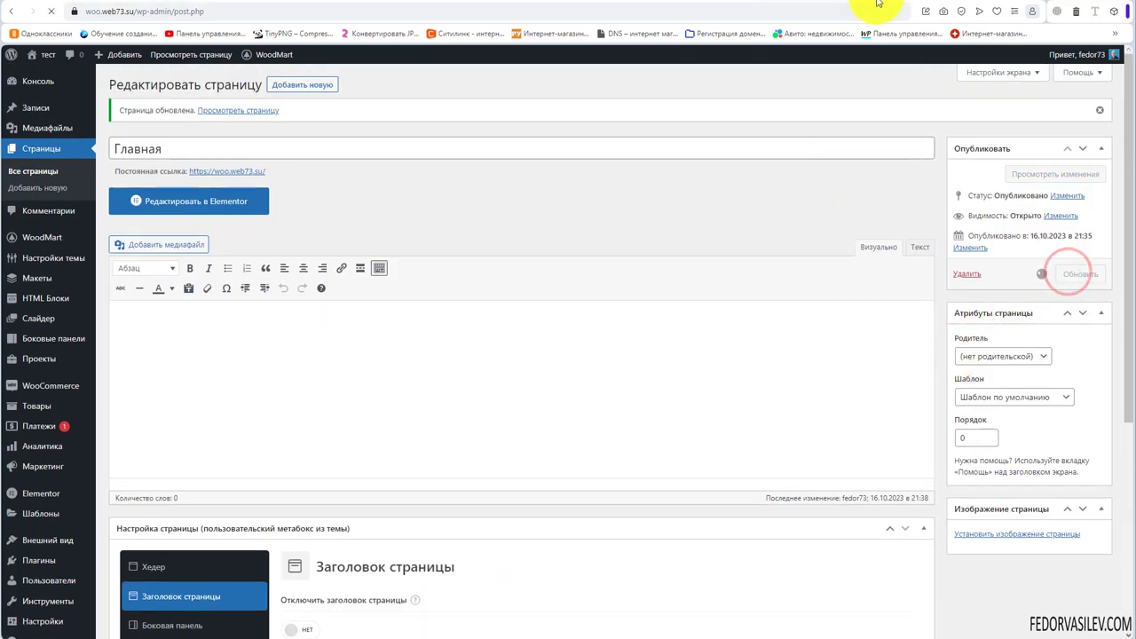
Step: Reload the home page on the site and examine the size of its title banner
{"action": "left_click", "coordinate": [876, 7]}
{"action": "left_click", "coordinate": [51, 11]}
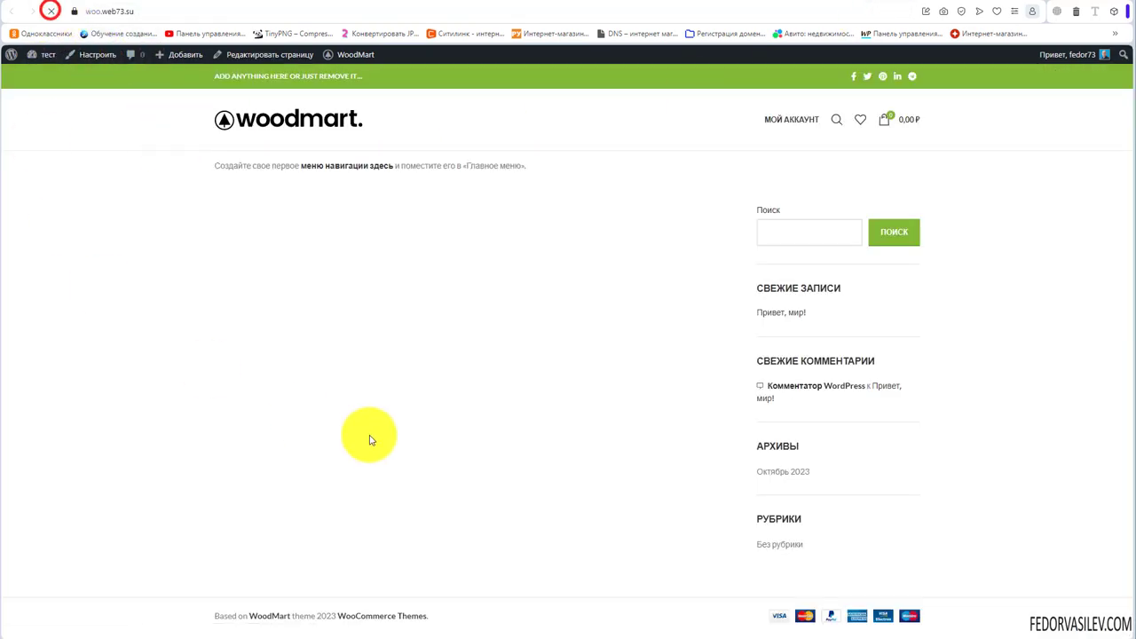
{"action": "double_click", "coordinate": [426, 208]}
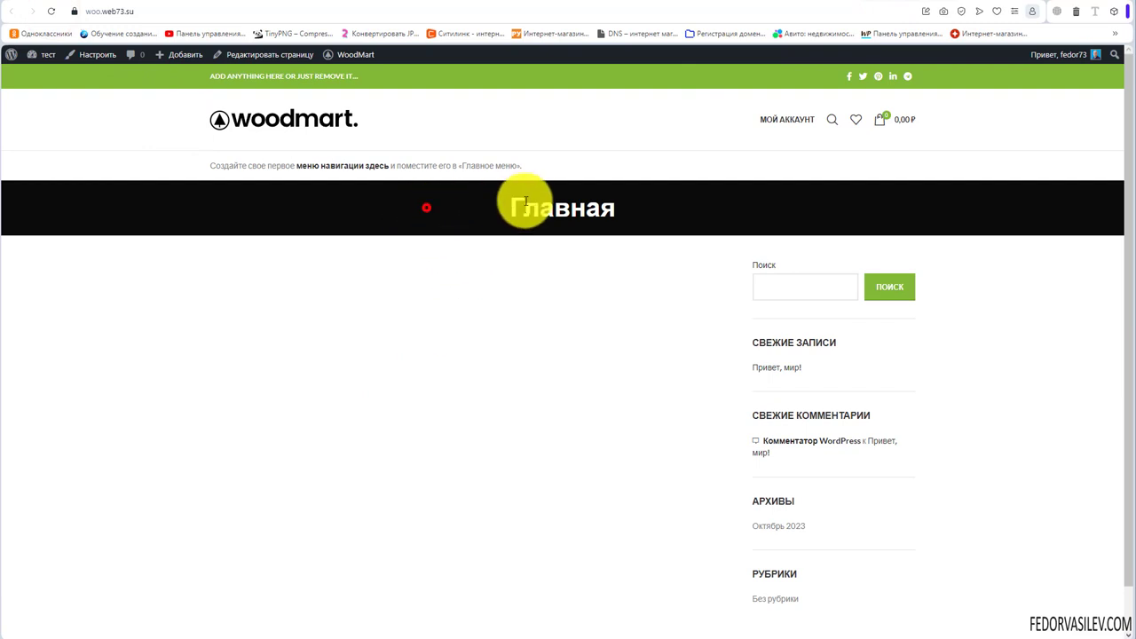
{"action": "left_click", "coordinate": [629, 316]}
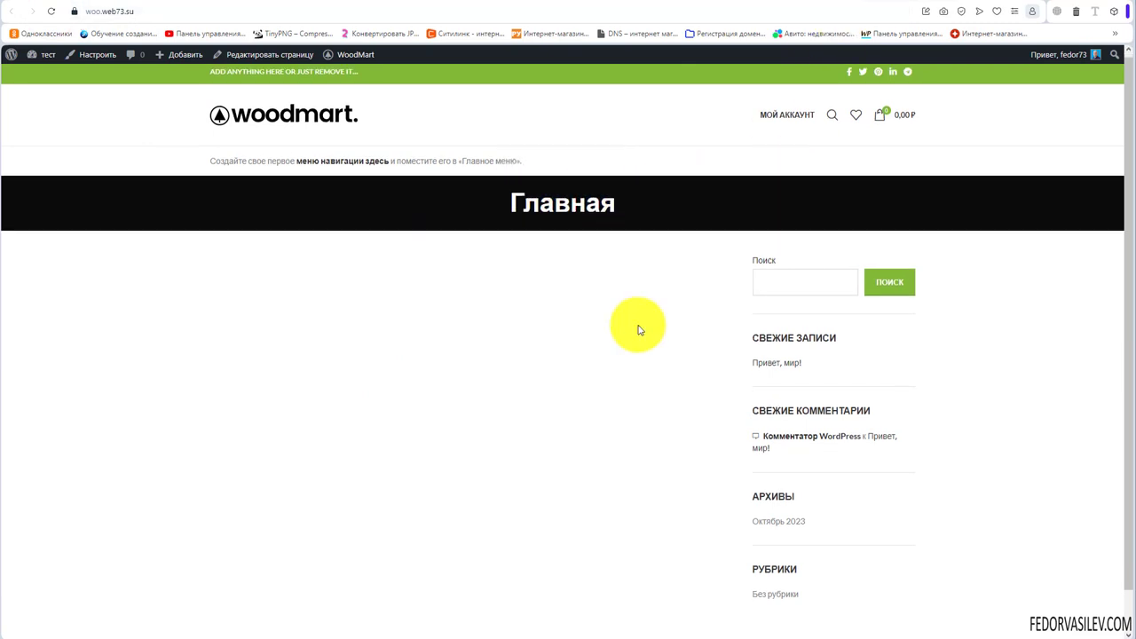
{"action": "scroll", "coordinate": [636, 325], "scroll_direction": "down", "scroll_amount": 1}
{"action": "scroll", "coordinate": [639, 321], "scroll_direction": "up", "scroll_amount": 1}
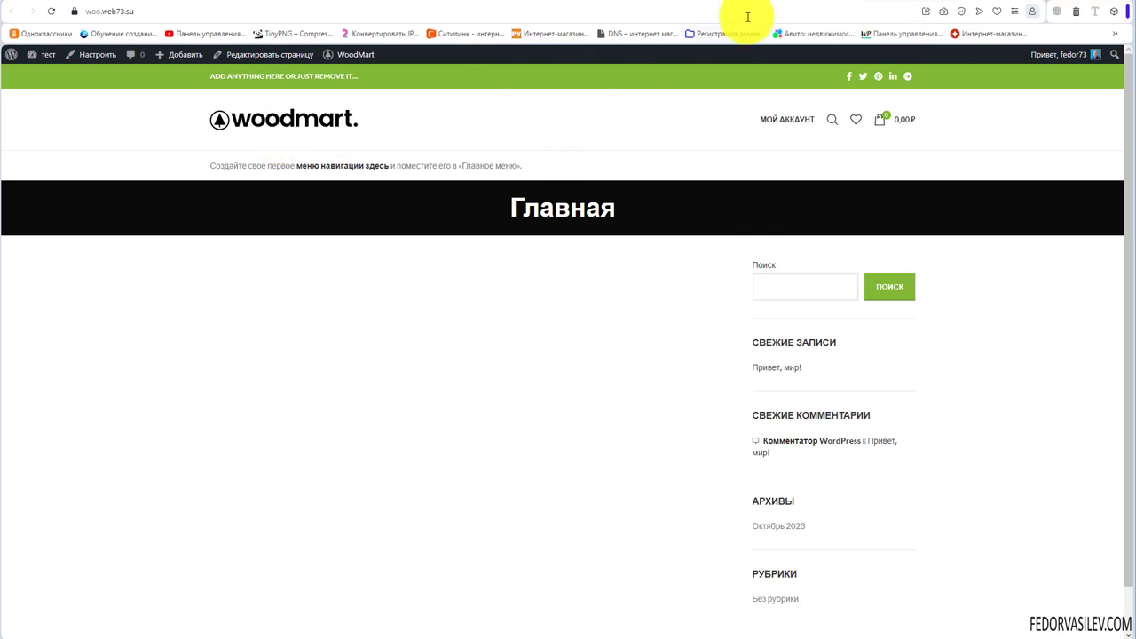
Step: Return to the Главная page's title settings and set the title background colour to yellow, rgb(238,238,34)
{"action": "left_click", "coordinate": [784, 4]}
{"action": "scroll", "coordinate": [568, 284], "scroll_direction": "down", "scroll_amount": 2}
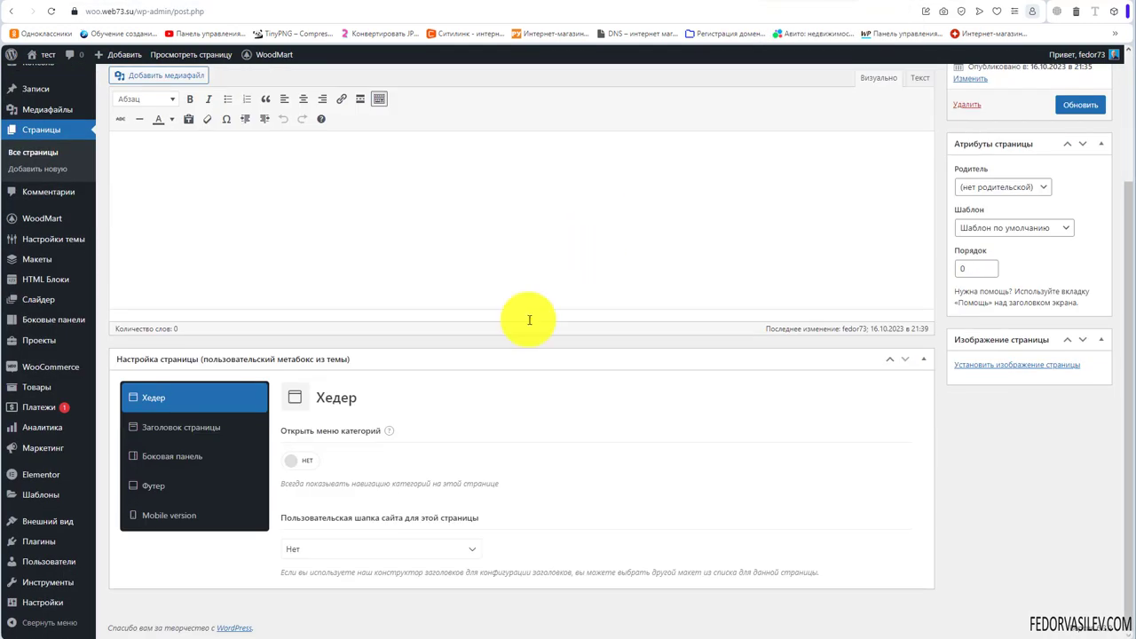
{"action": "left_click", "coordinate": [174, 435]}
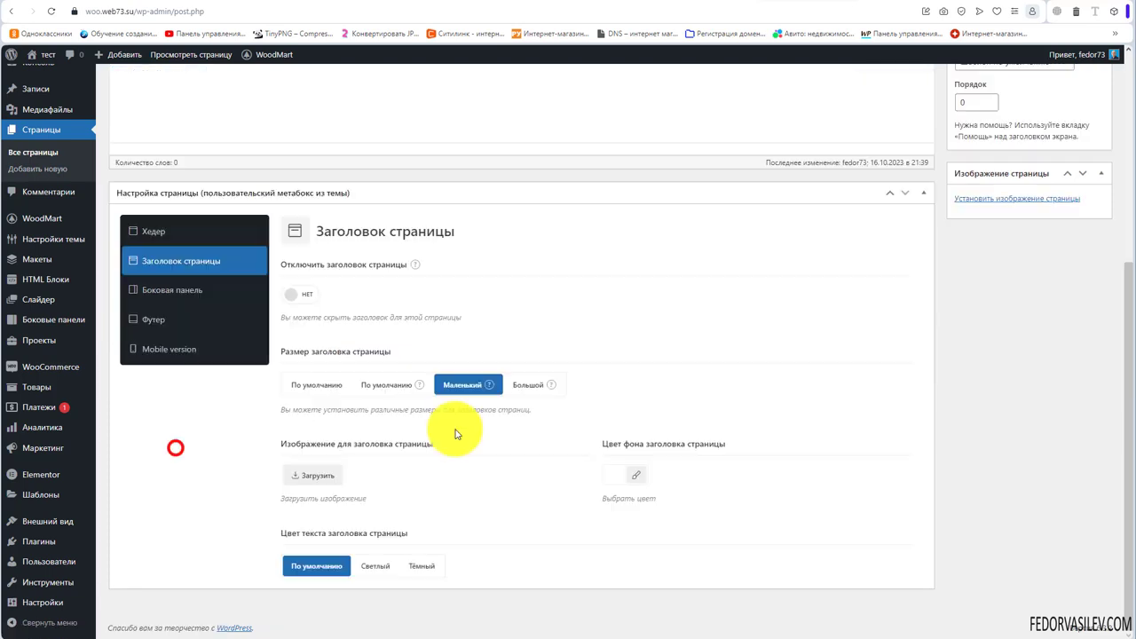
{"action": "left_click", "coordinate": [468, 388]}
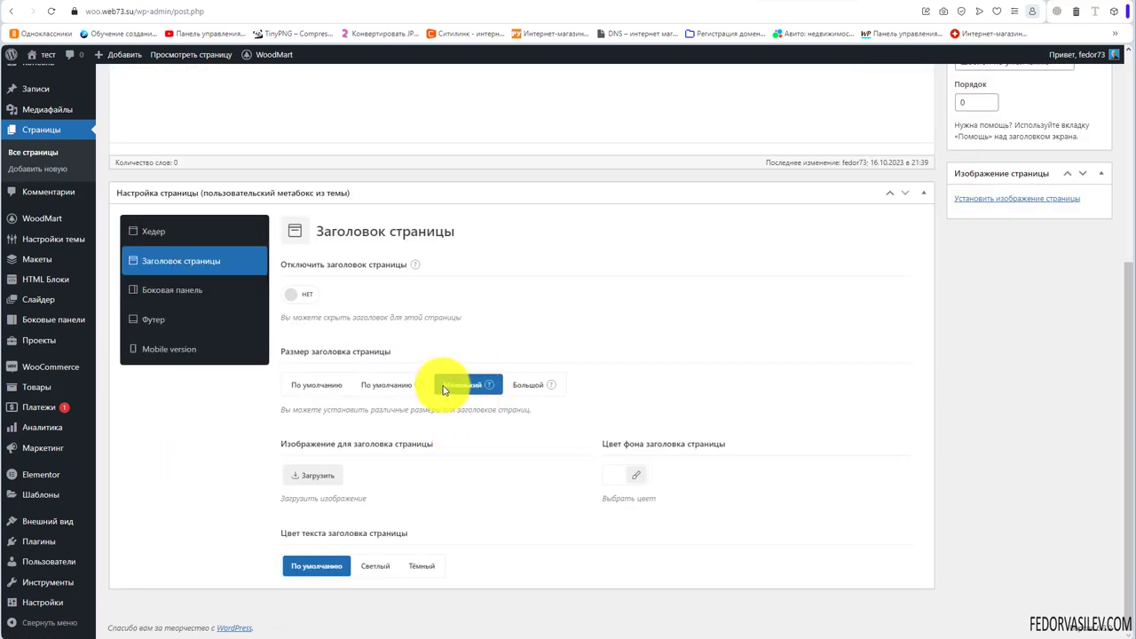
{"action": "left_click", "coordinate": [618, 476]}
{"action": "scroll", "coordinate": [553, 436], "scroll_direction": "down", "scroll_amount": 2}
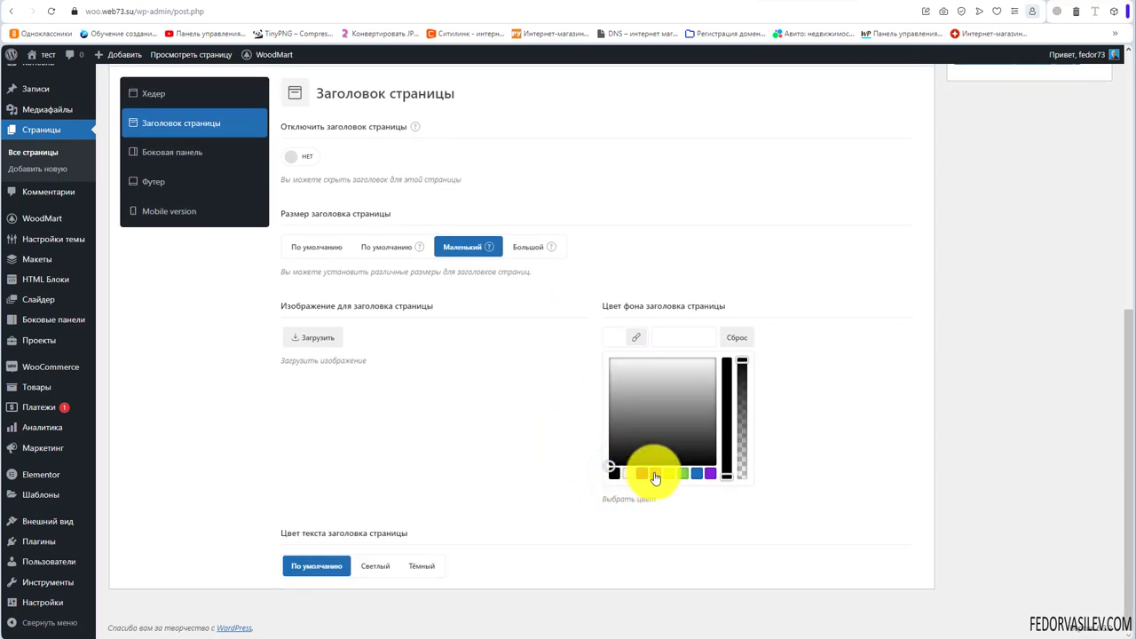
{"action": "left_click", "coordinate": [681, 472]}
{"action": "mouse_move", "coordinate": [667, 406]}
{"action": "left_mouse_down"}
{"action": "mouse_move", "coordinate": [684, 418]}
{"action": "mouse_move", "coordinate": [641, 389]}
{"action": "left_mouse_up"}
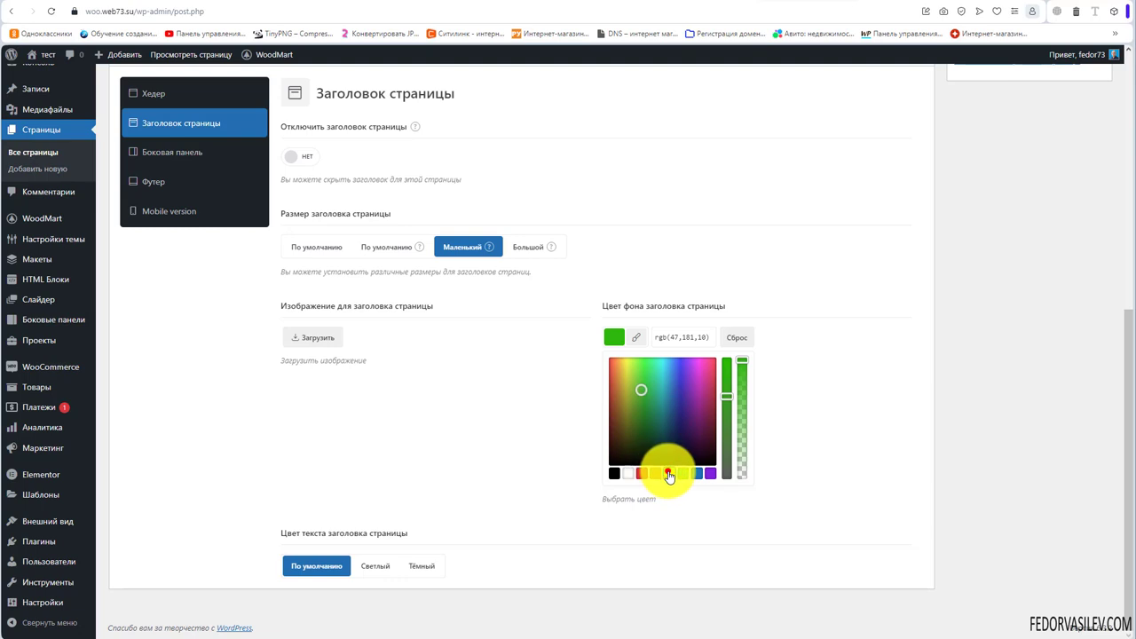
{"action": "left_click", "coordinate": [667, 473]}
Step: Update the page and check the banner's background colour on the reloaded home page
{"action": "scroll", "coordinate": [887, 337], "scroll_direction": "up", "scroll_amount": 4}
{"action": "left_click", "coordinate": [1080, 95]}
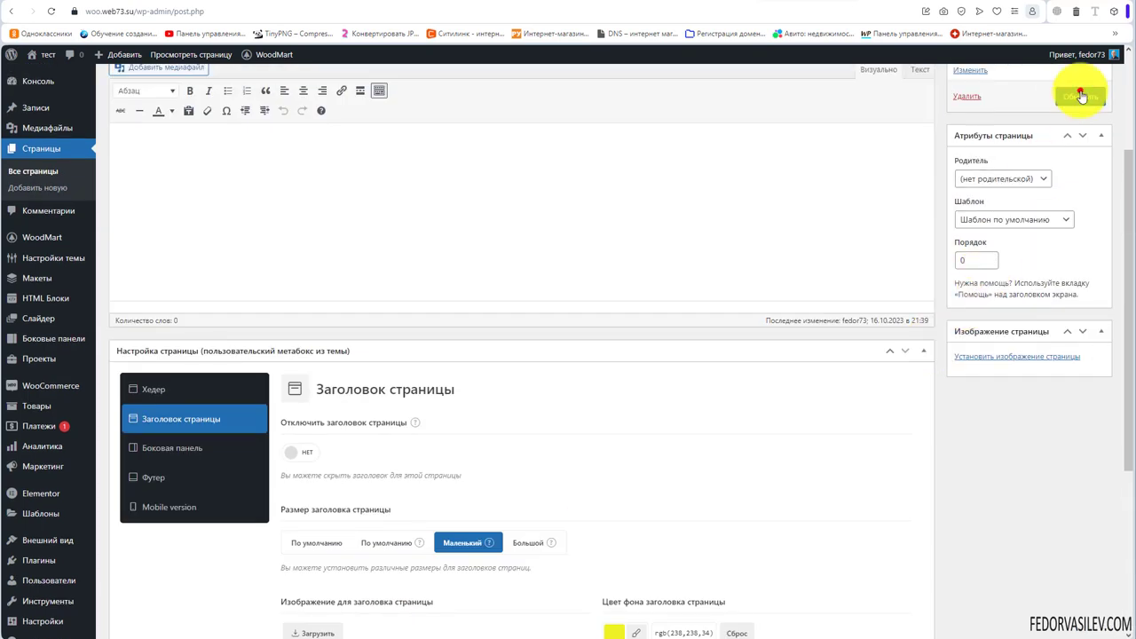
{"action": "left_click", "coordinate": [53, 16]}
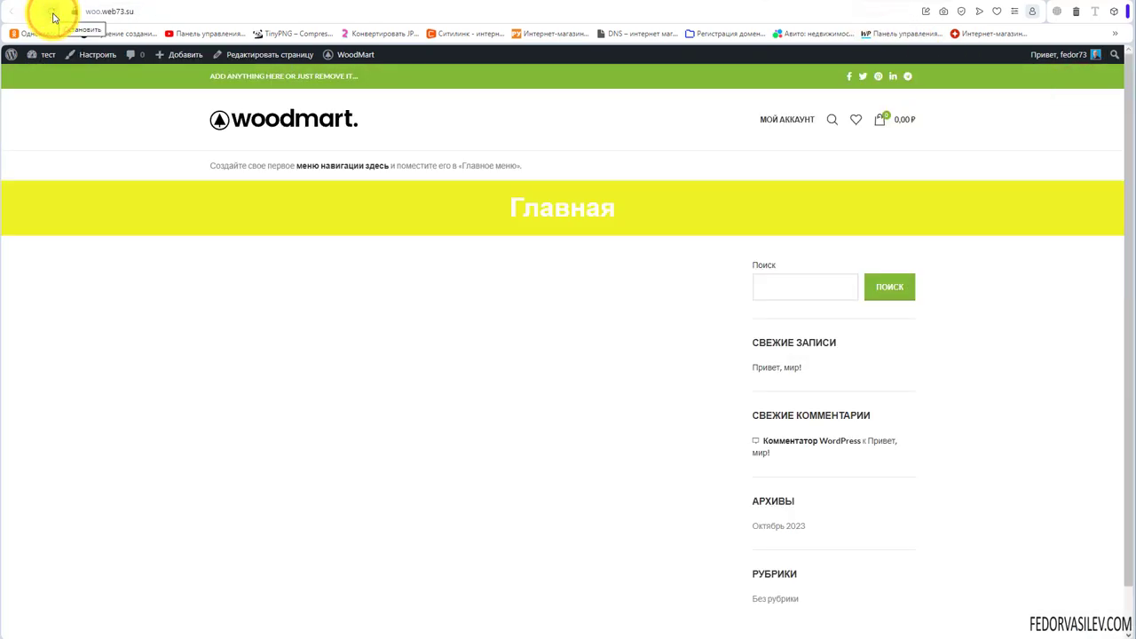
{"action": "left_click_drag", "start_coordinate": [419, 211], "coordinate": [586, 209]}
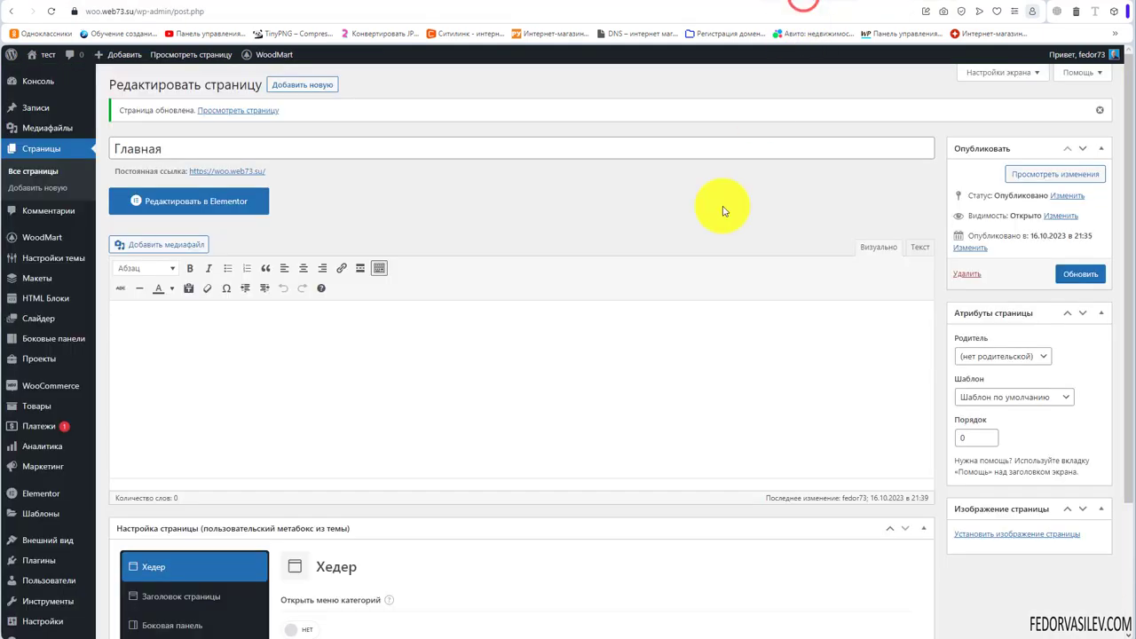
Step: Return to the page title settings in the editor and reset "Цвет фона заголовка страницы"
{"action": "scroll", "coordinate": [684, 314], "scroll_direction": "down", "scroll_amount": 3}
{"action": "left_click", "coordinate": [166, 432]}
{"action": "scroll", "coordinate": [373, 466], "scroll_direction": "down", "scroll_amount": 2}
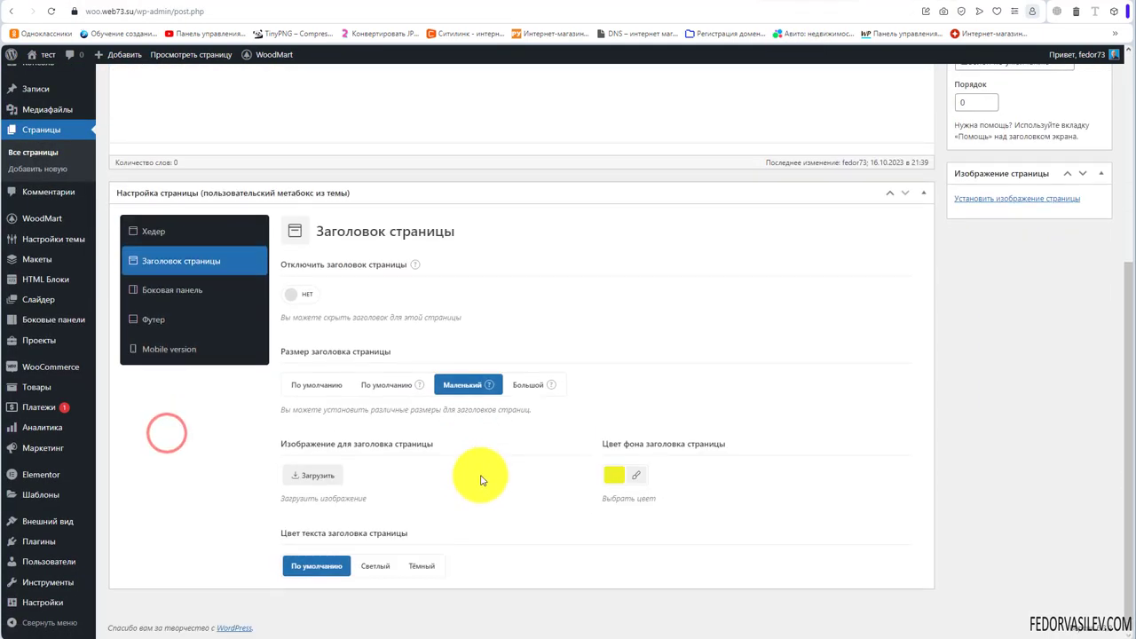
{"action": "left_click", "coordinate": [630, 475]}
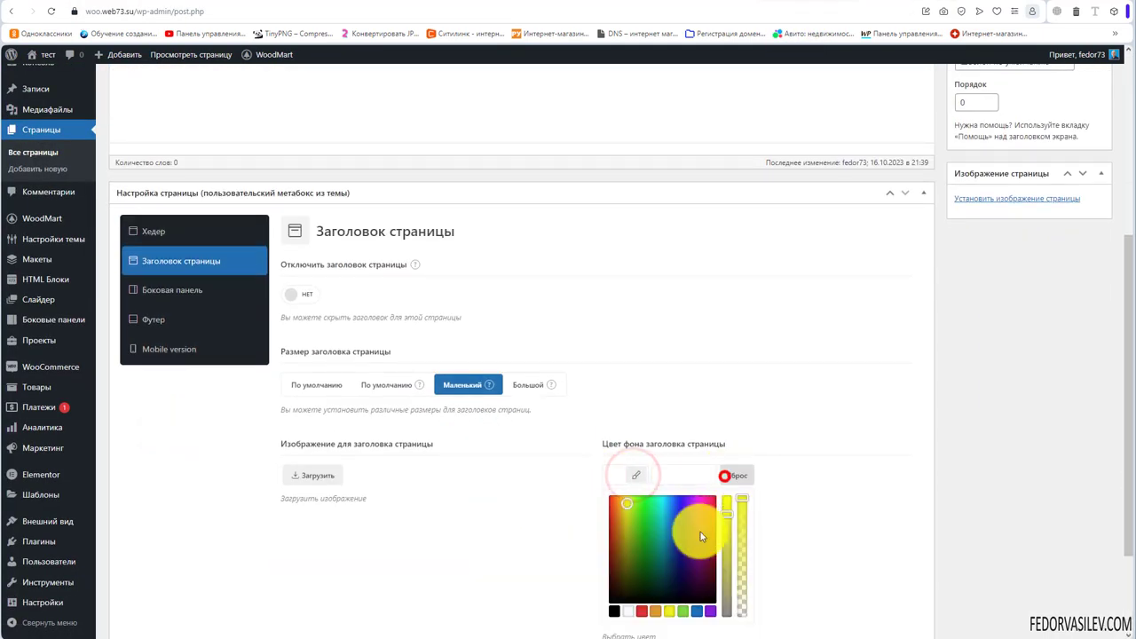
{"action": "left_click", "coordinate": [524, 445]}
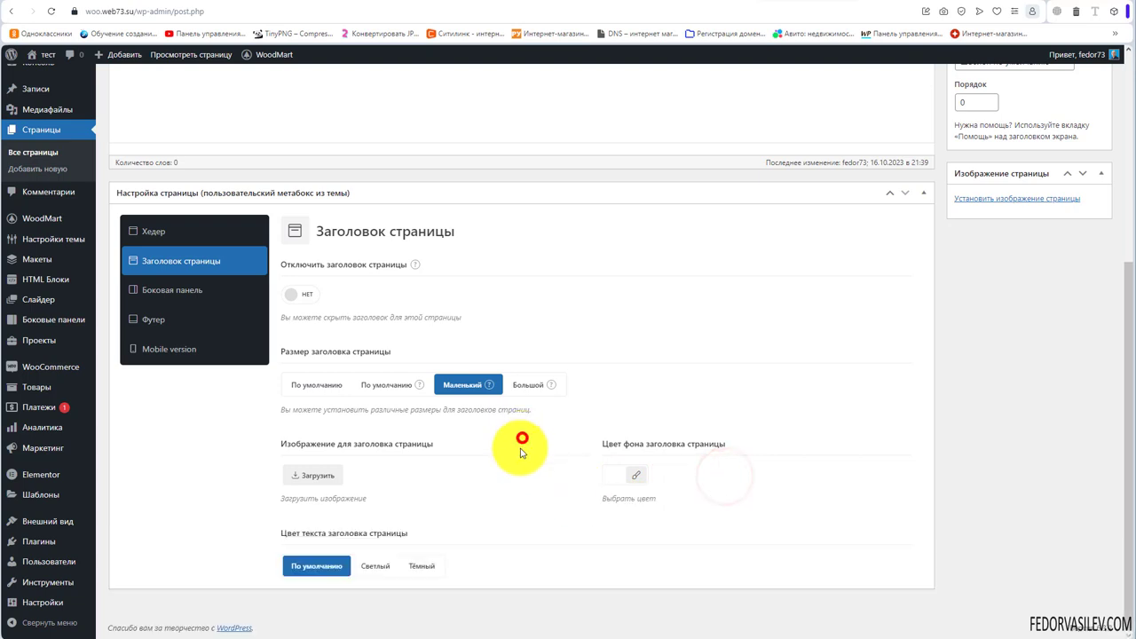
{"action": "left_click", "coordinate": [319, 480]}
{"action": "left_click", "coordinate": [77, 106]}
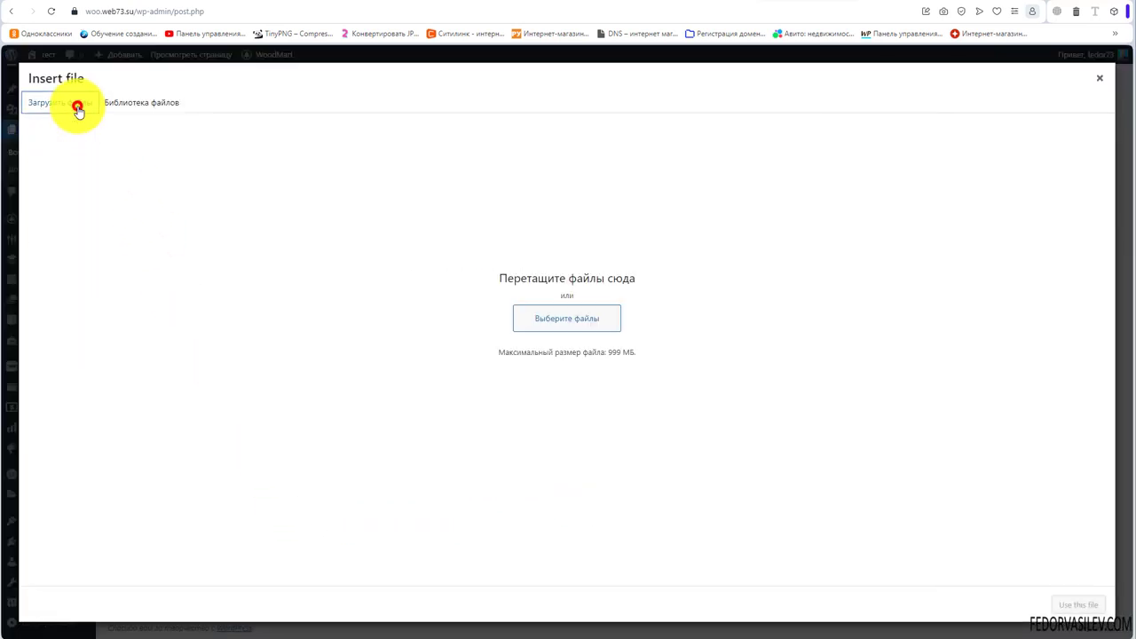
{"action": "left_click", "coordinate": [580, 307]}
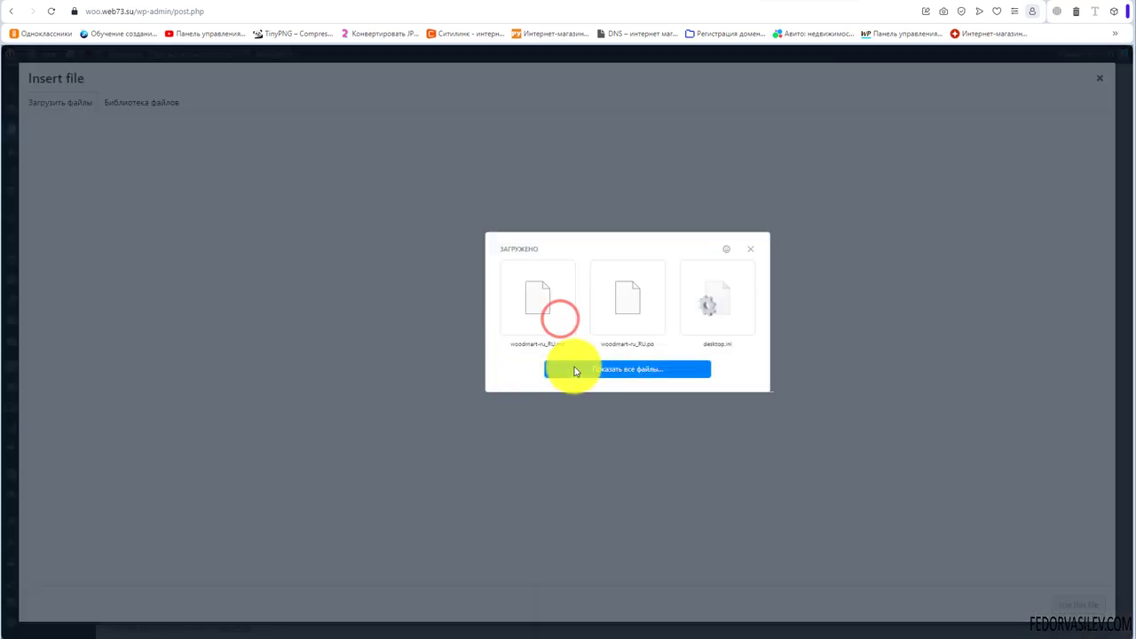
{"action": "left_click", "coordinate": [573, 365]}
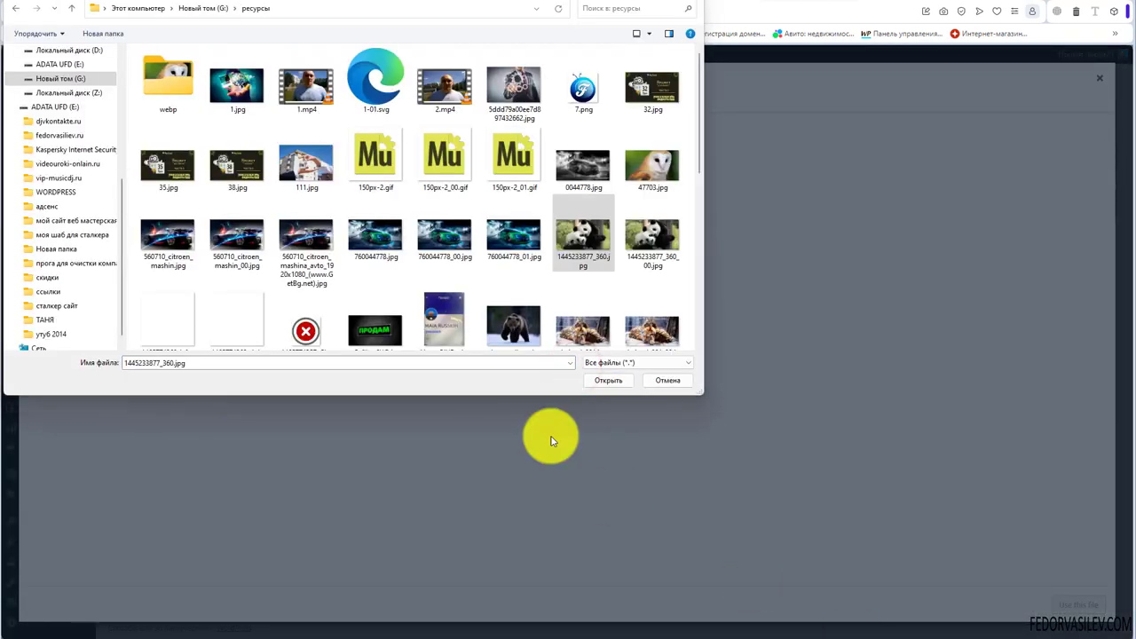
{"action": "left_click", "coordinate": [573, 235]}
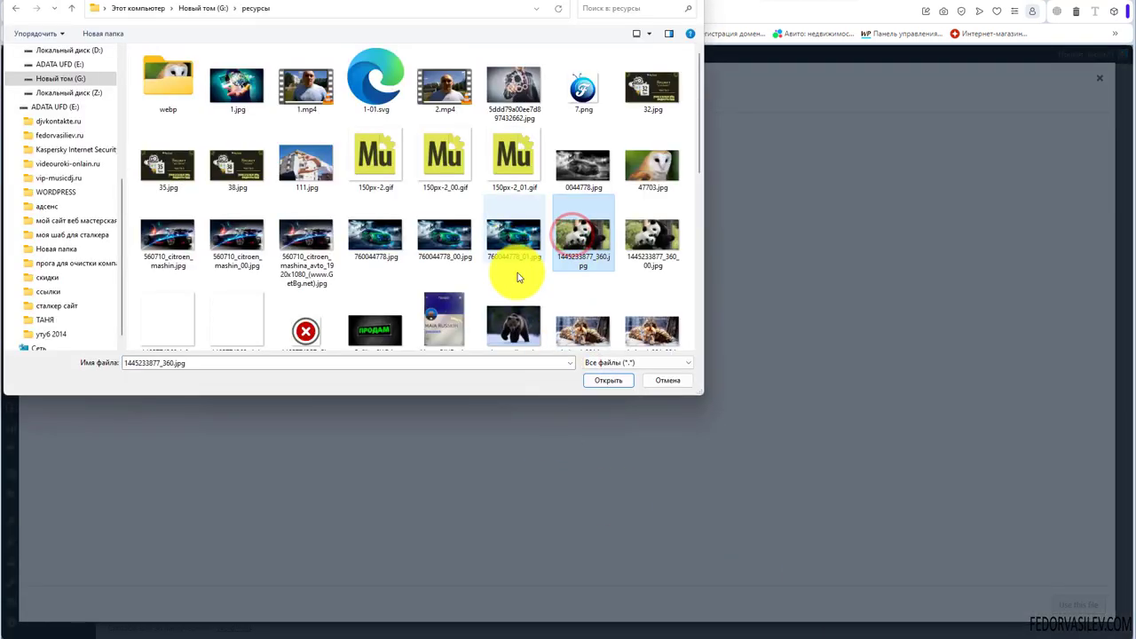
{"action": "left_click", "coordinate": [594, 377]}
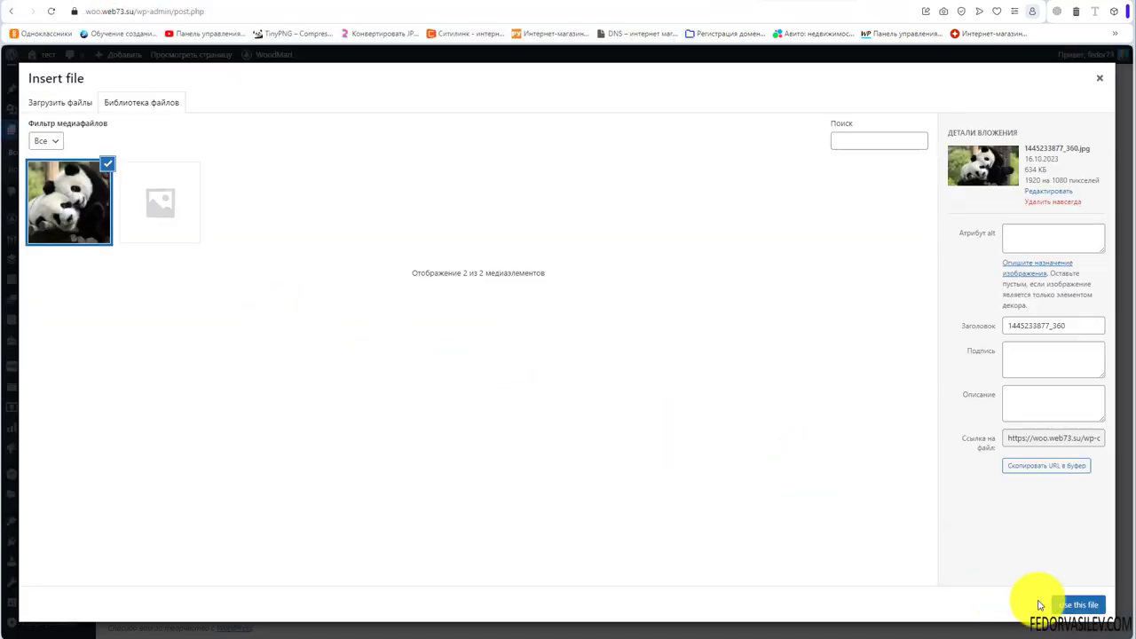
{"action": "left_click", "coordinate": [1065, 603]}
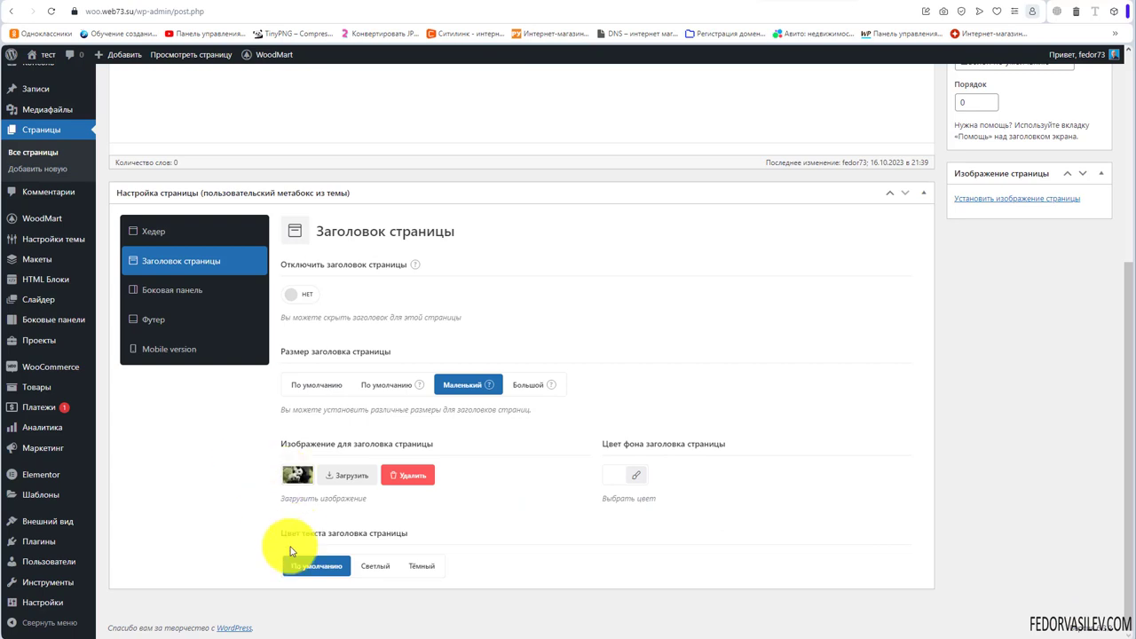
Step: Set the page title text colour to Тёмный and update the Главная page
{"action": "left_click", "coordinate": [373, 566]}
{"action": "left_click", "coordinate": [421, 565]}
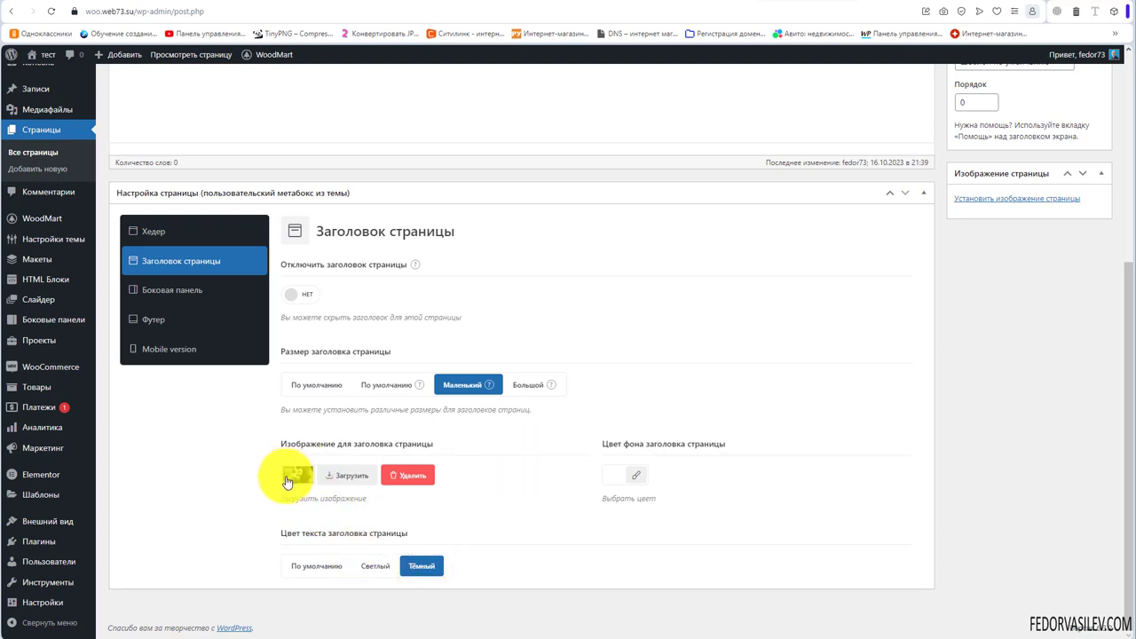
{"action": "scroll", "coordinate": [862, 355], "scroll_direction": "up", "scroll_amount": 3}
{"action": "left_click", "coordinate": [1057, 233]}
{"action": "scroll", "coordinate": [300, 528], "scroll_direction": "down", "scroll_amount": 3}
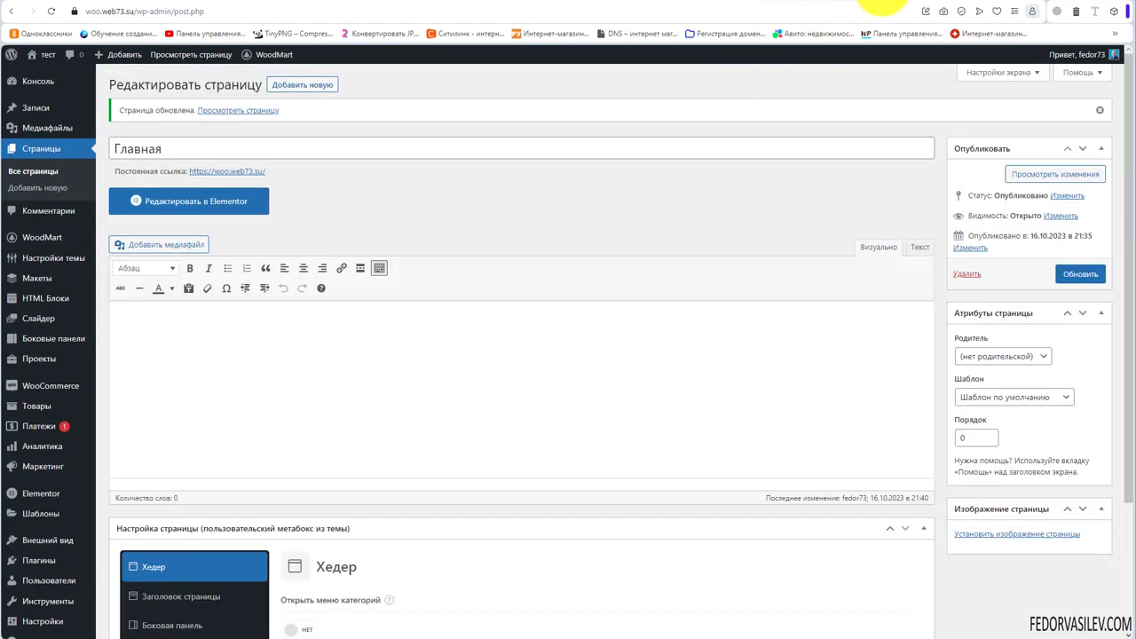
Step: Reload the home page on the site and examine the title text over the banner image
{"action": "left_click", "coordinate": [883, 2]}
{"action": "left_click", "coordinate": [51, 11]}
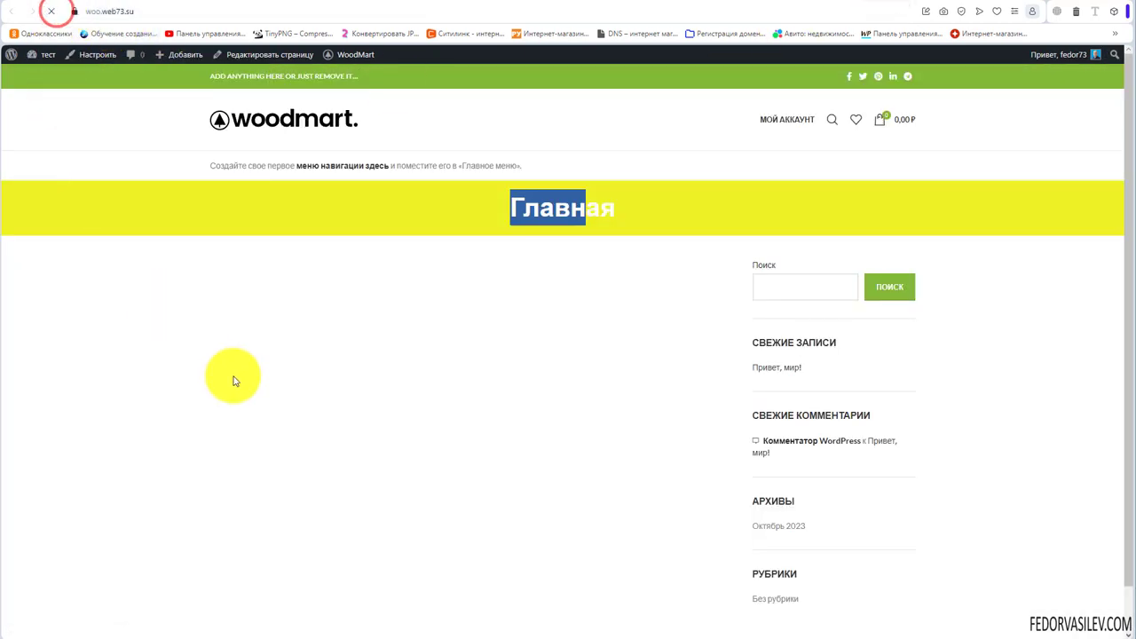
{"action": "left_click_drag", "start_coordinate": [501, 207], "coordinate": [623, 209]}
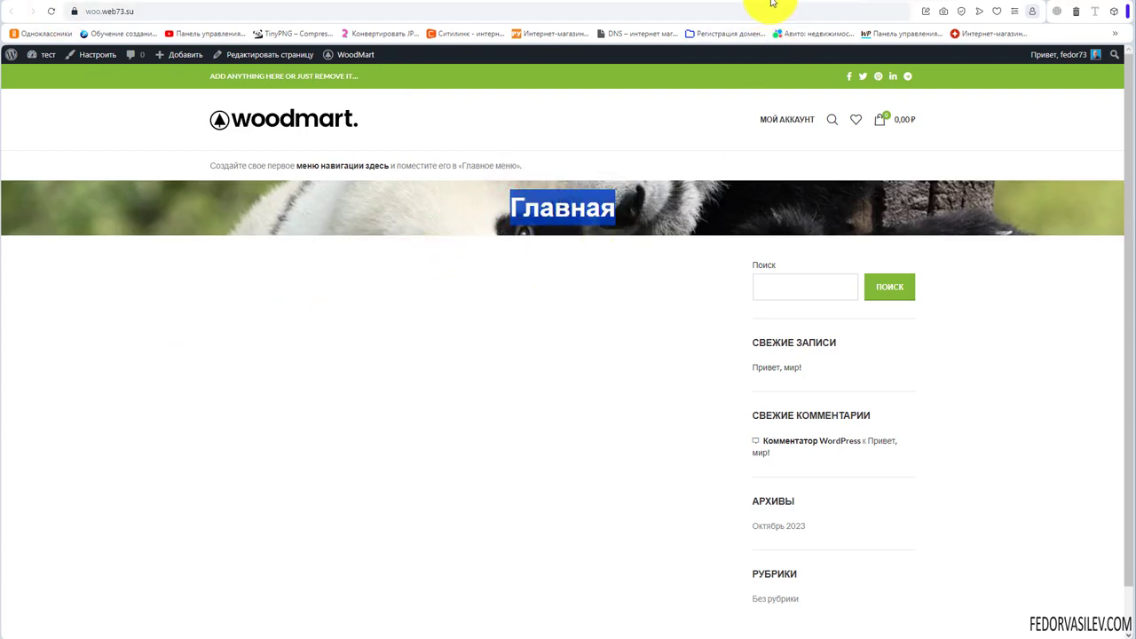
Step: Set the page title size to Большой and its text colour to Светлый, and update the Главная page
{"action": "left_click", "coordinate": [773, 4]}
{"action": "scroll", "coordinate": [464, 456], "scroll_direction": "down", "scroll_amount": 2}
{"action": "left_click", "coordinate": [198, 429]}
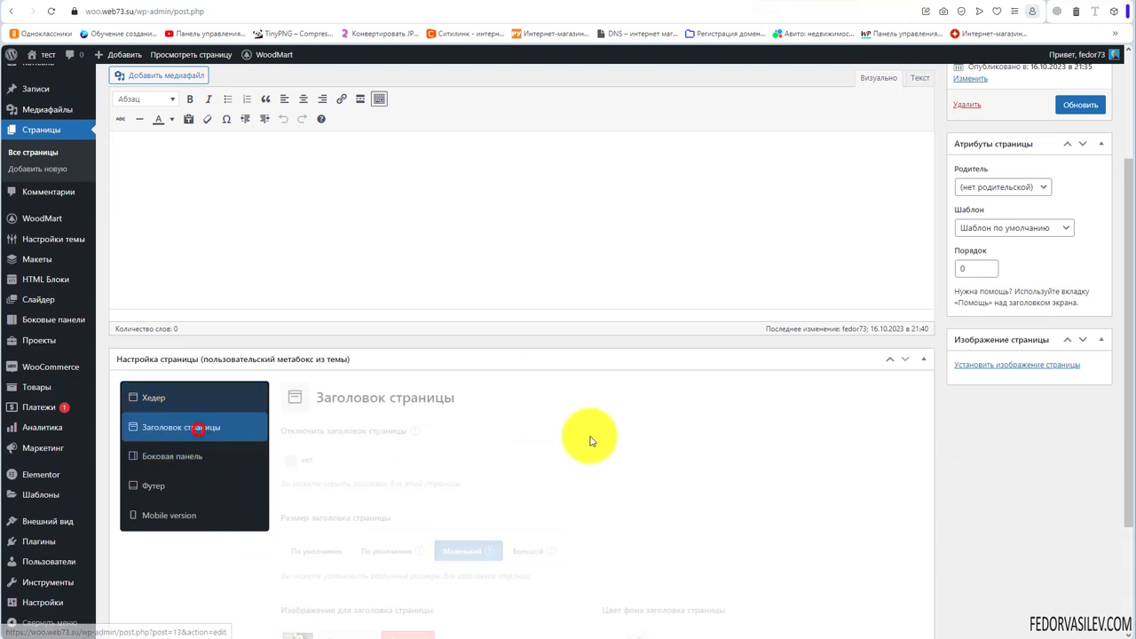
{"action": "scroll", "coordinate": [436, 459], "scroll_direction": "down", "scroll_amount": 2}
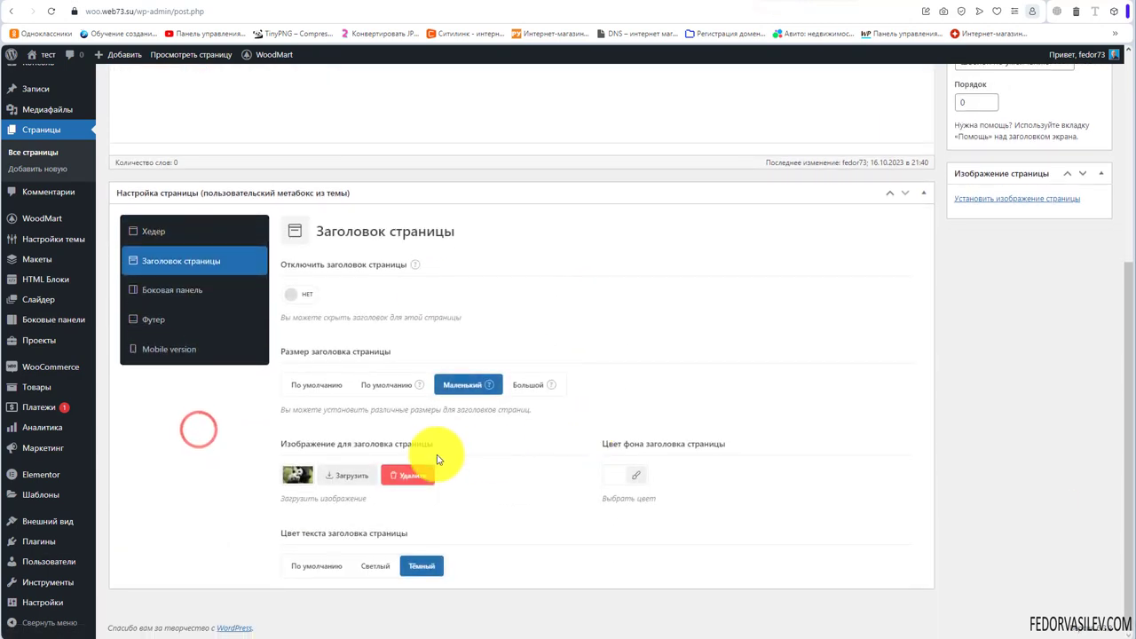
{"action": "left_click", "coordinate": [540, 385]}
{"action": "left_click", "coordinate": [377, 564]}
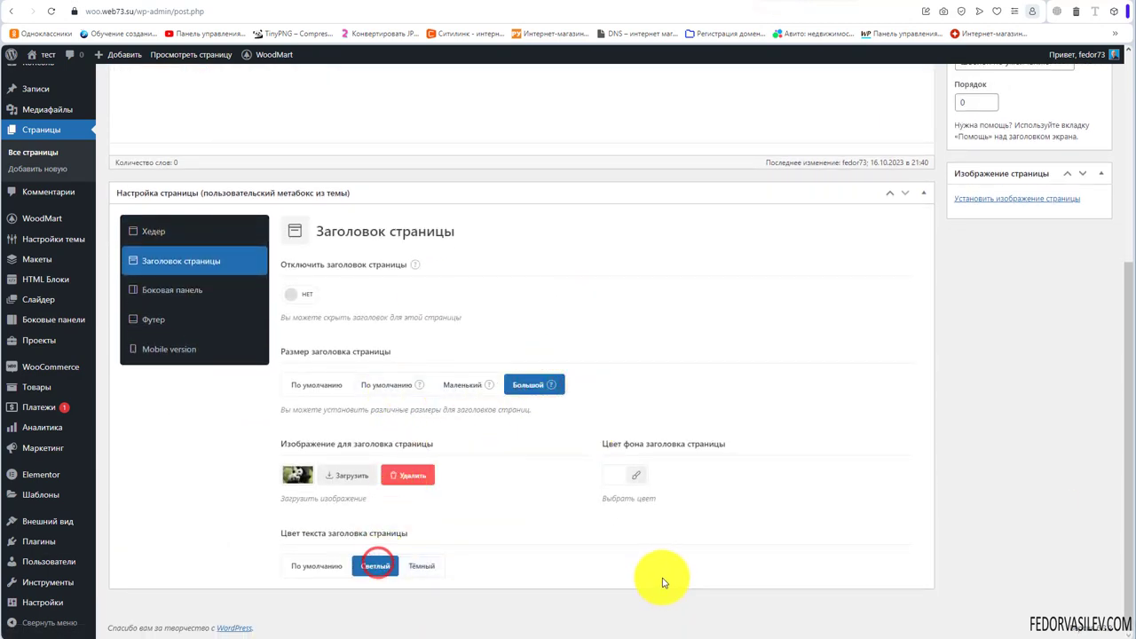
{"action": "scroll", "coordinate": [662, 581], "scroll_direction": "up", "scroll_amount": 4}
{"action": "left_click", "coordinate": [1076, 234]}
Step: Reload the home page on the site and examine the title text and the banner's size
{"action": "left_click", "coordinate": [881, 4]}
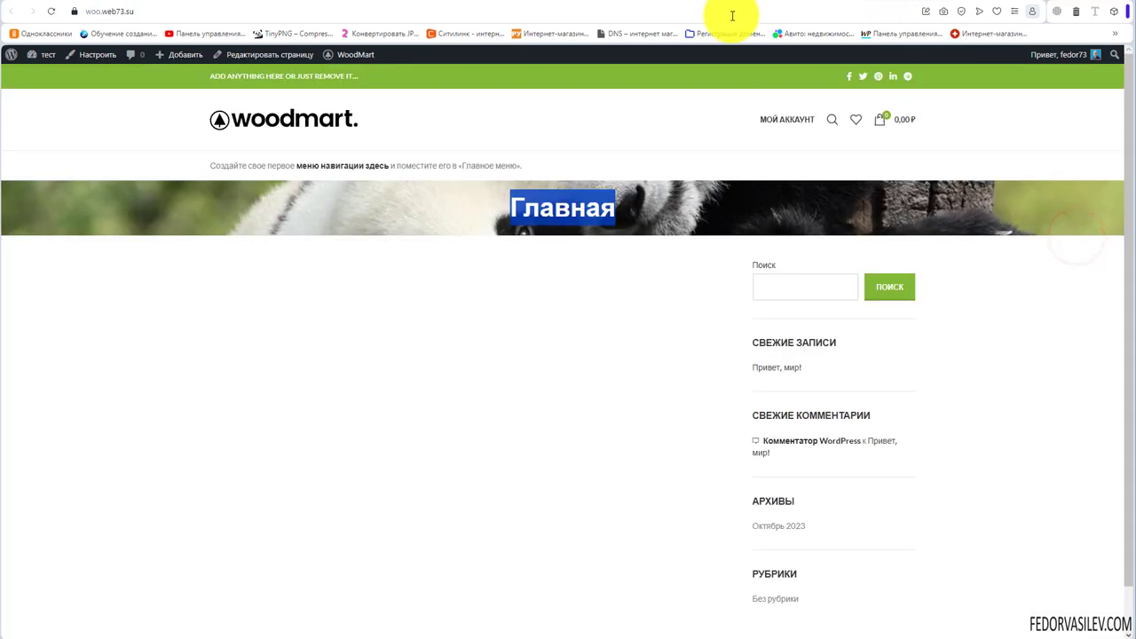
{"action": "left_click", "coordinate": [56, 14]}
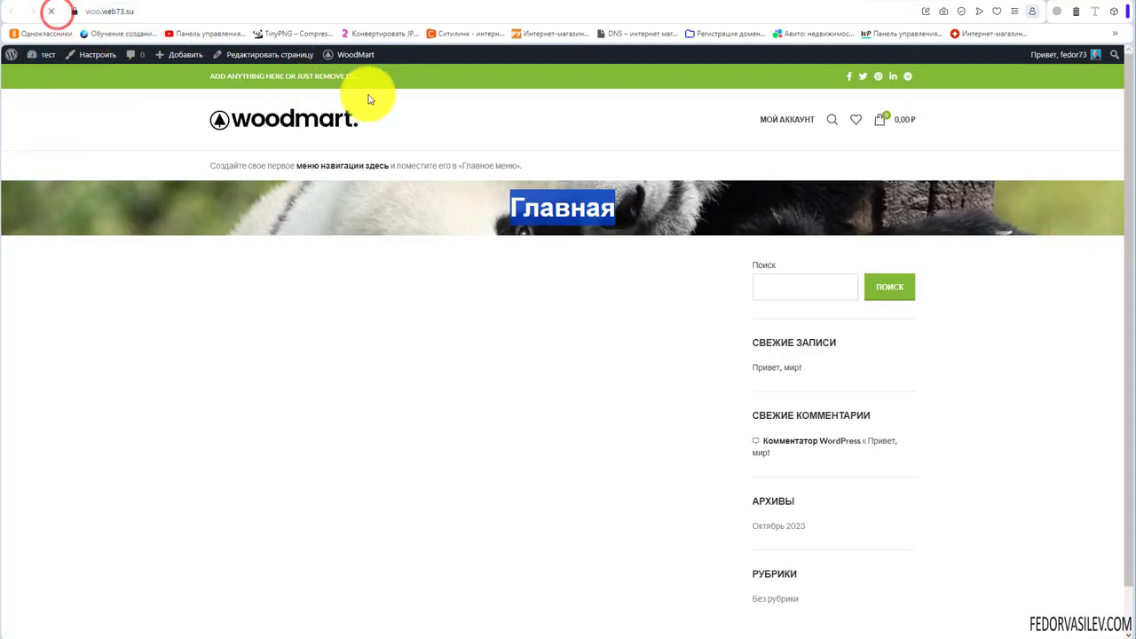
{"action": "scroll", "coordinate": [365, 328], "scroll_direction": "down", "scroll_amount": 1}
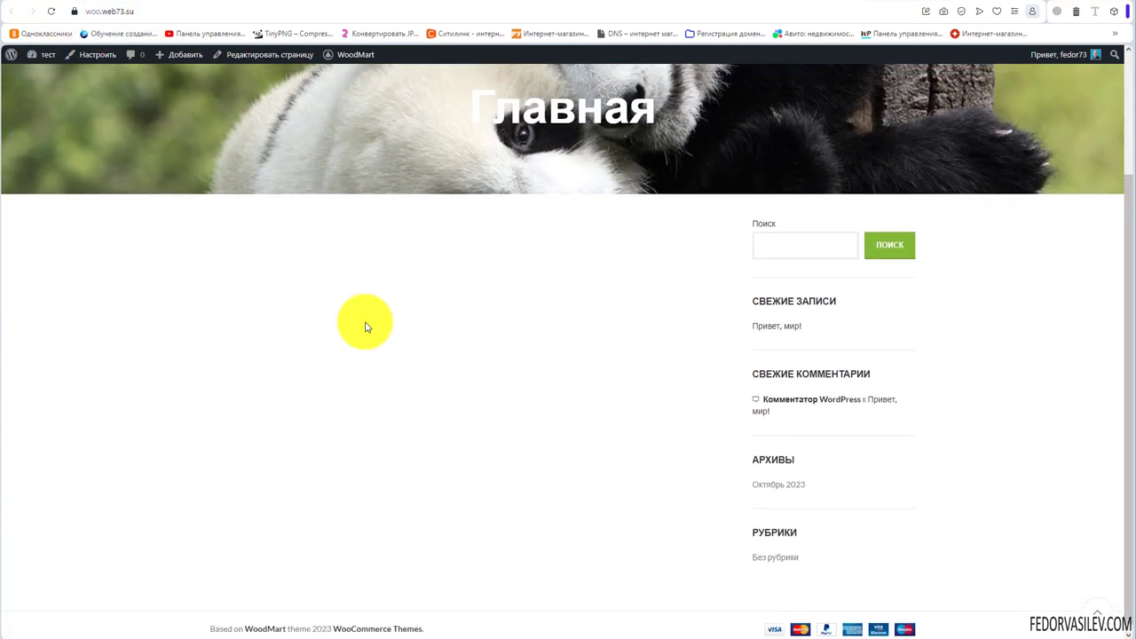
{"action": "scroll", "coordinate": [363, 325], "scroll_direction": "up", "scroll_amount": 2}
{"action": "left_click_drag", "start_coordinate": [484, 267], "coordinate": [657, 266]}
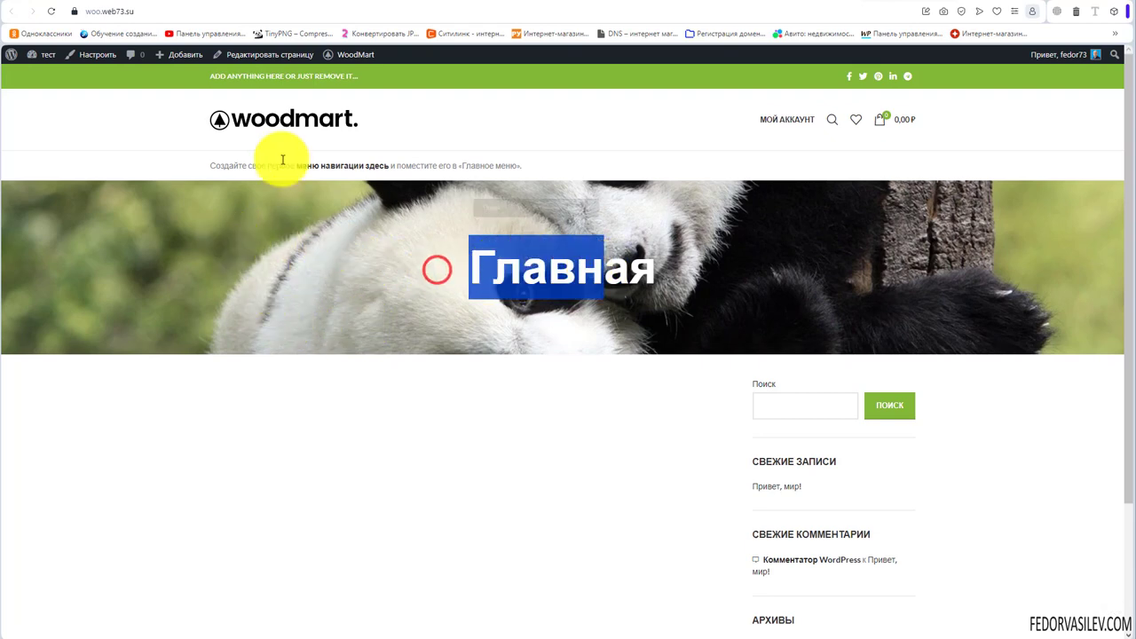
{"action": "left_click", "coordinate": [294, 258]}
{"action": "left_click_drag", "start_coordinate": [380, 259], "coordinate": [653, 263]}
{"action": "scroll", "coordinate": [540, 388], "scroll_direction": "down", "scroll_amount": 2}
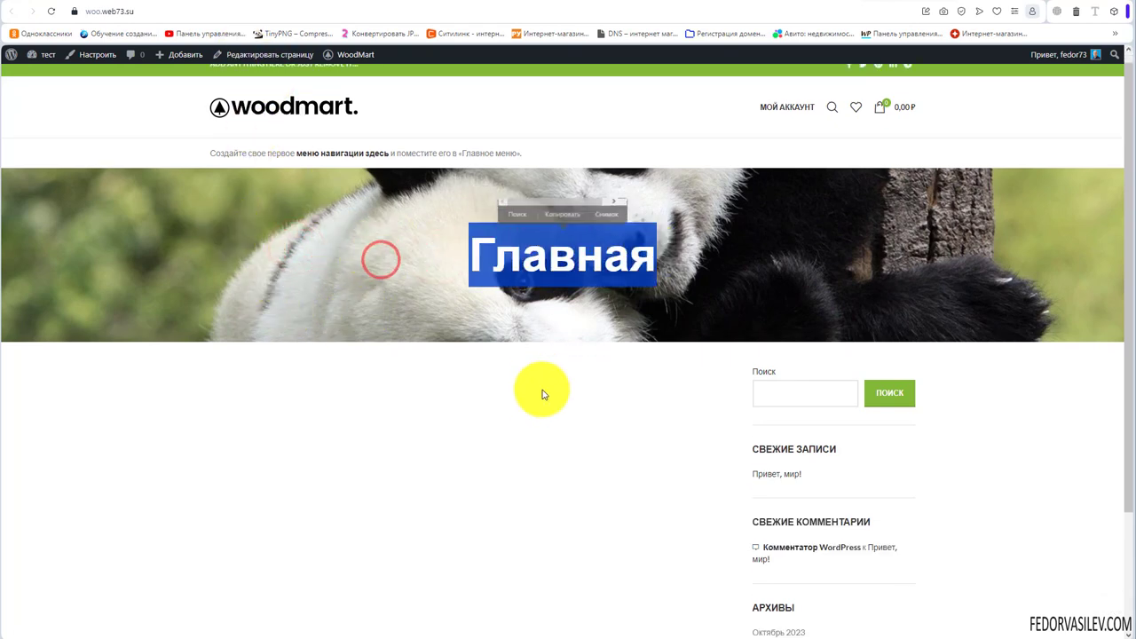
{"action": "scroll", "coordinate": [540, 388], "scroll_direction": "up", "scroll_amount": 2}
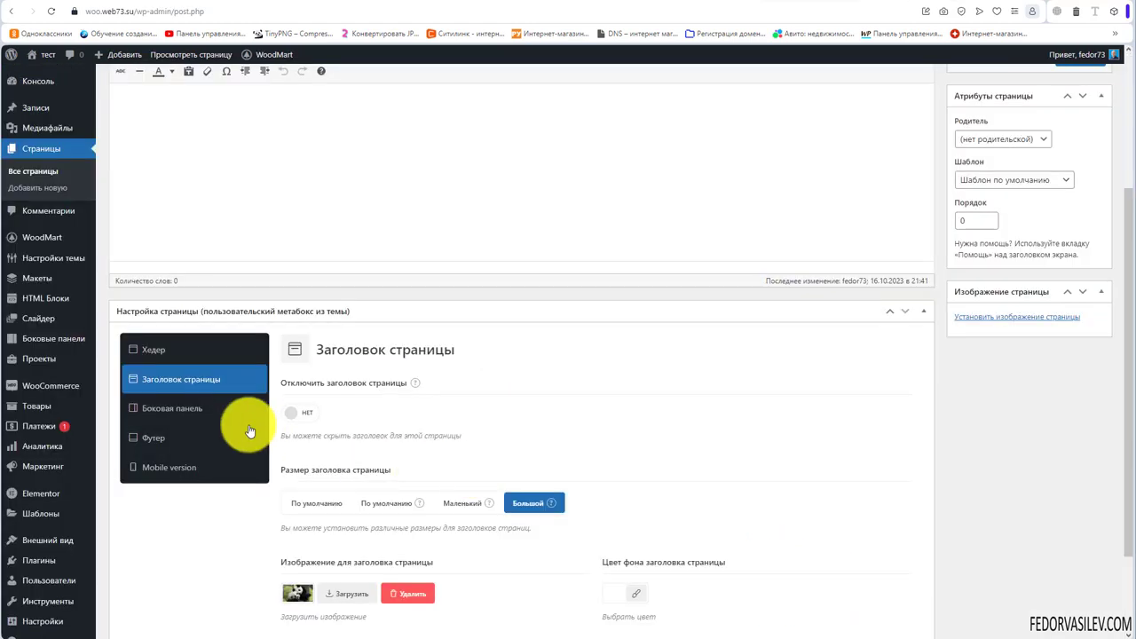
Step: Set the Главная page's sidebar position to Без, update the page and reload the home page on the site
{"action": "left_click", "coordinate": [201, 407]}
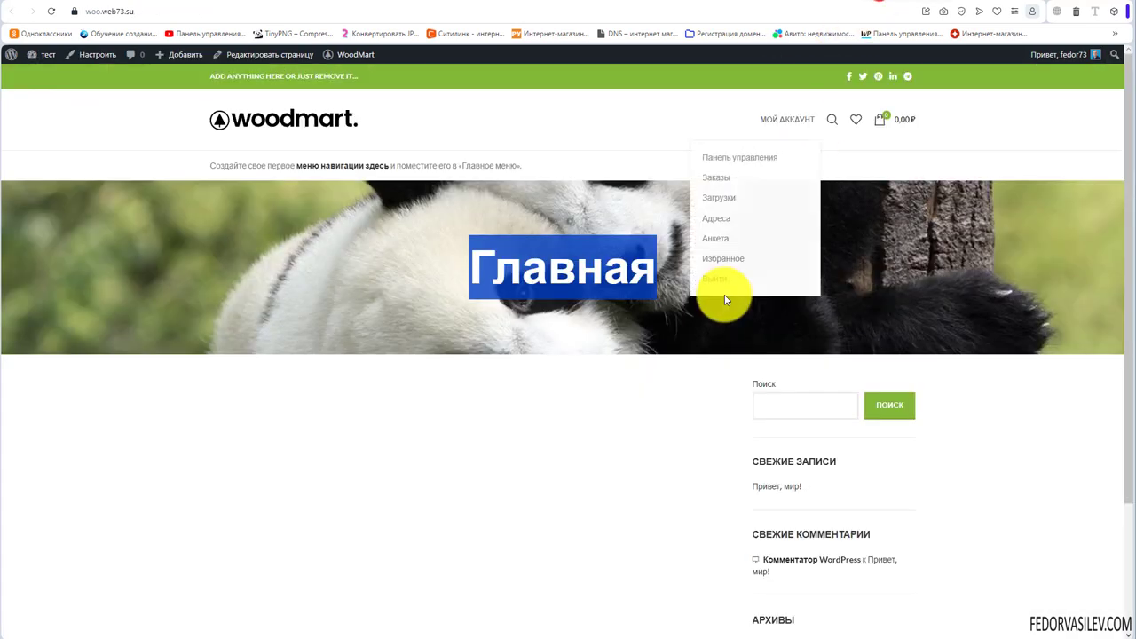
{"action": "scroll", "coordinate": [724, 299], "scroll_direction": "down", "scroll_amount": 3}
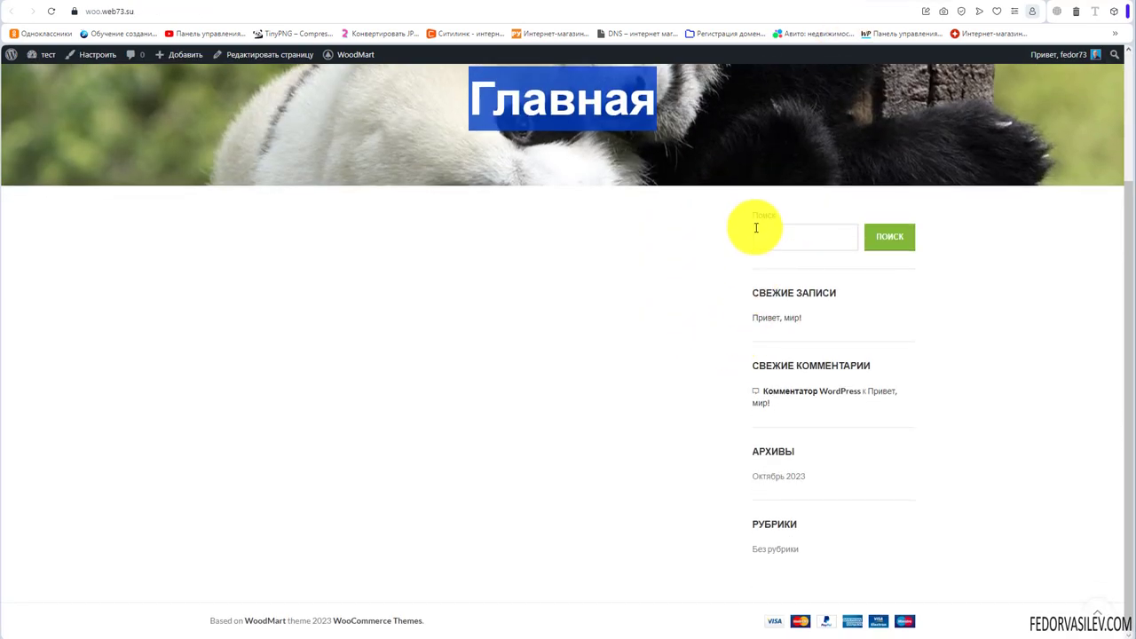
{"action": "left_click", "coordinate": [766, 236]}
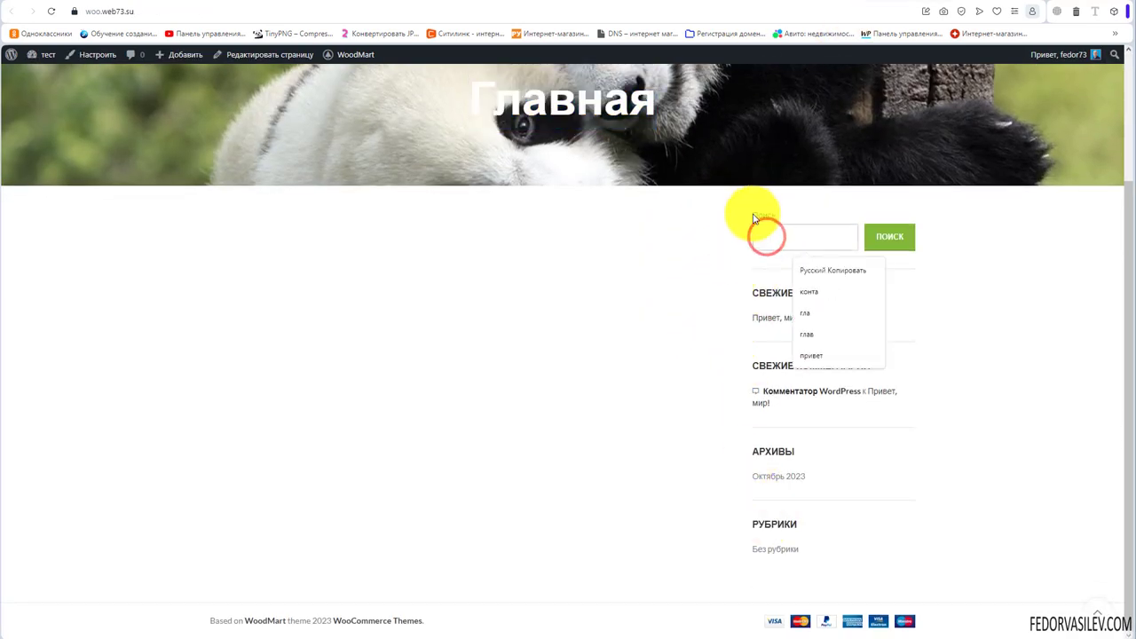
{"action": "left_click", "coordinate": [706, 318]}
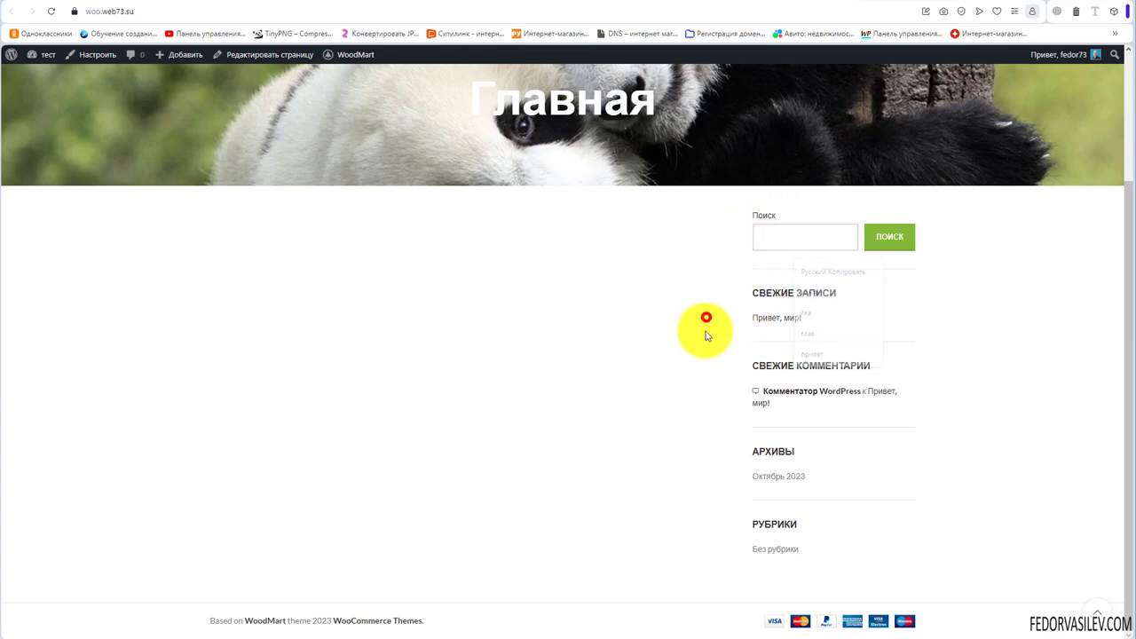
{"action": "left_click", "coordinate": [789, 3]}
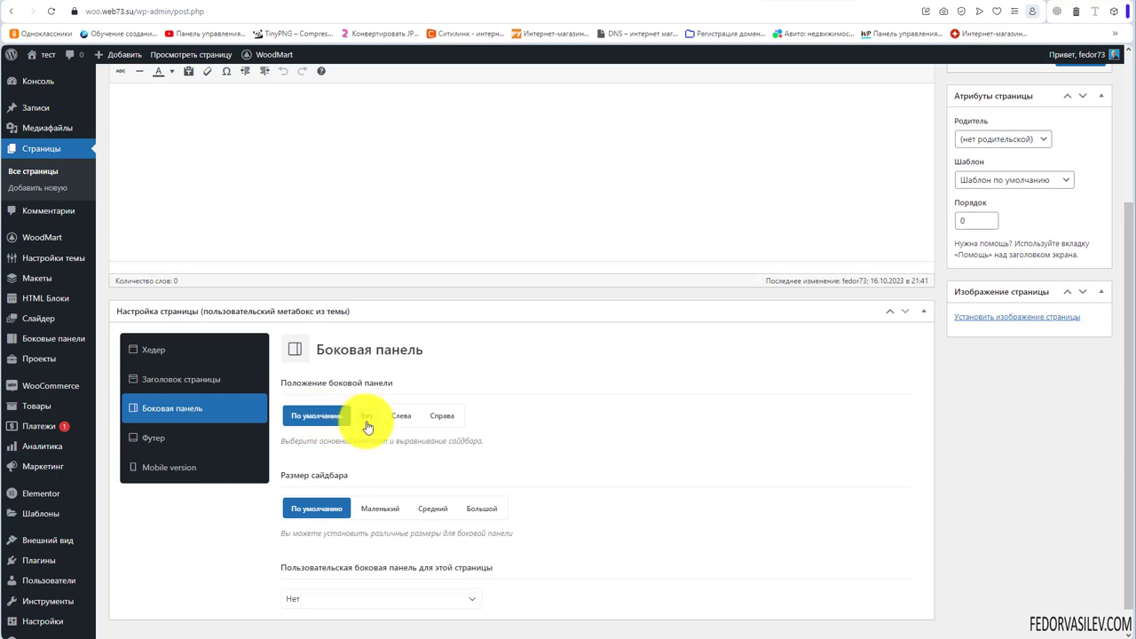
{"action": "left_click", "coordinate": [366, 416]}
{"action": "scroll", "coordinate": [728, 347], "scroll_direction": "up", "scroll_amount": 3}
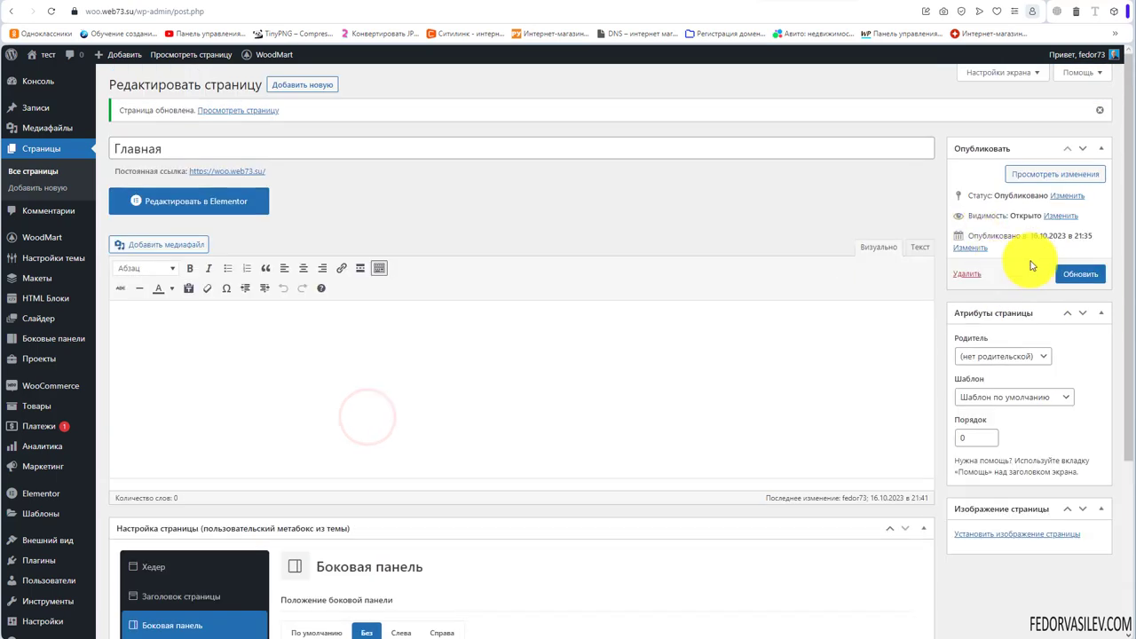
{"action": "left_click", "coordinate": [1070, 278]}
{"action": "left_click", "coordinate": [901, 4]}
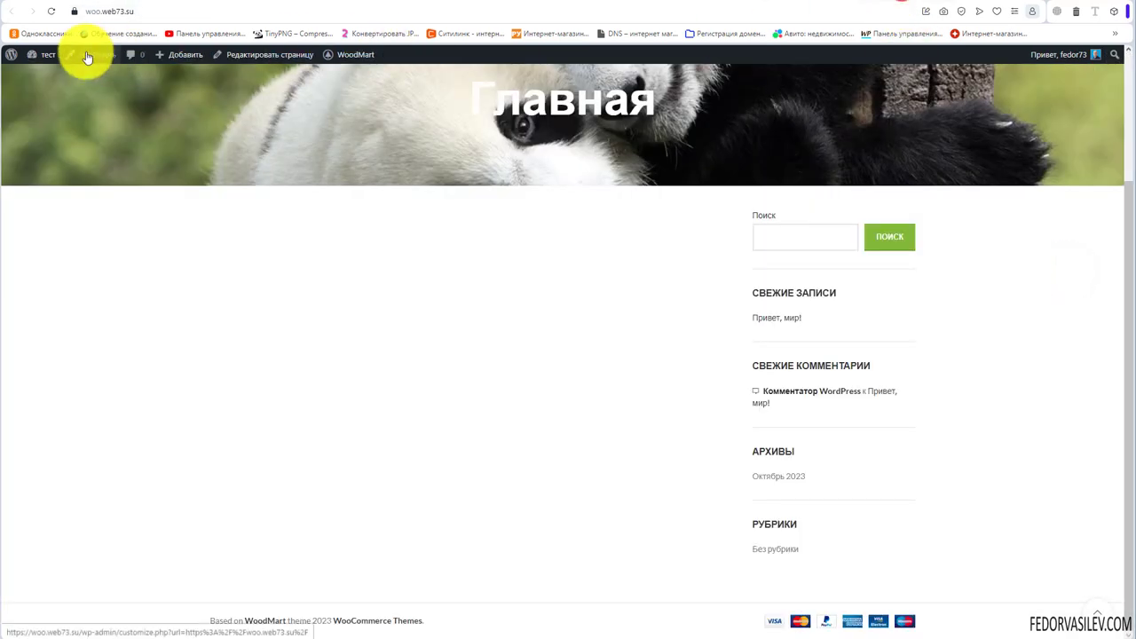
{"action": "left_click", "coordinate": [51, 11]}
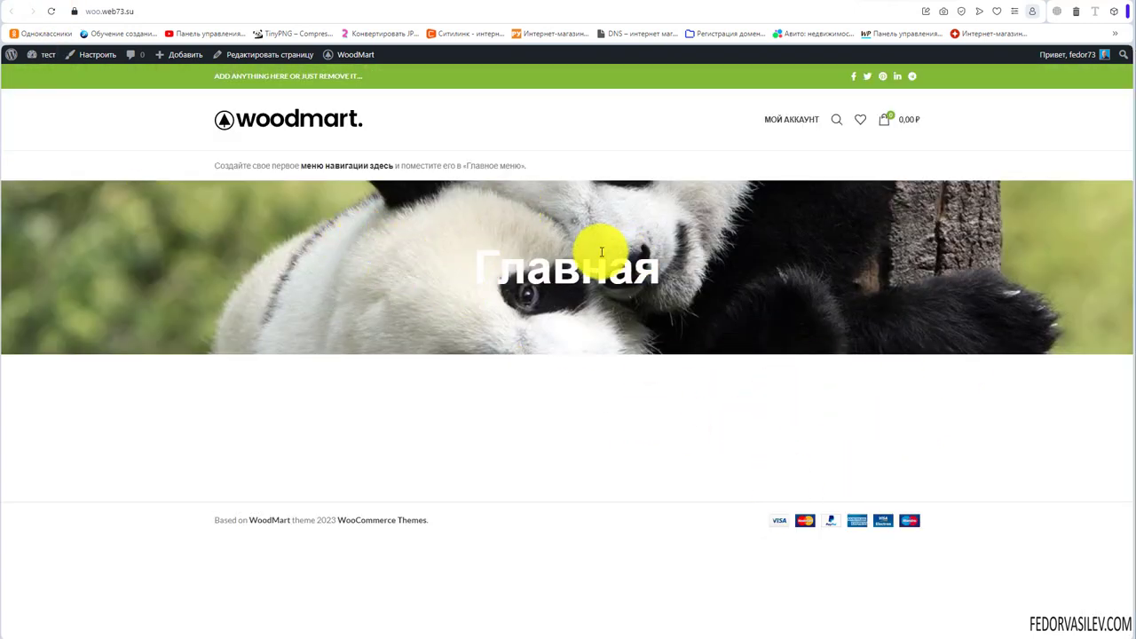
Step: Set the Главная page's sidebar position to Справа and its size to Маленький, and update the page
{"action": "key", "text": "alt+Left"}
{"action": "scroll", "coordinate": [462, 346], "scroll_direction": "down", "scroll_amount": 2}
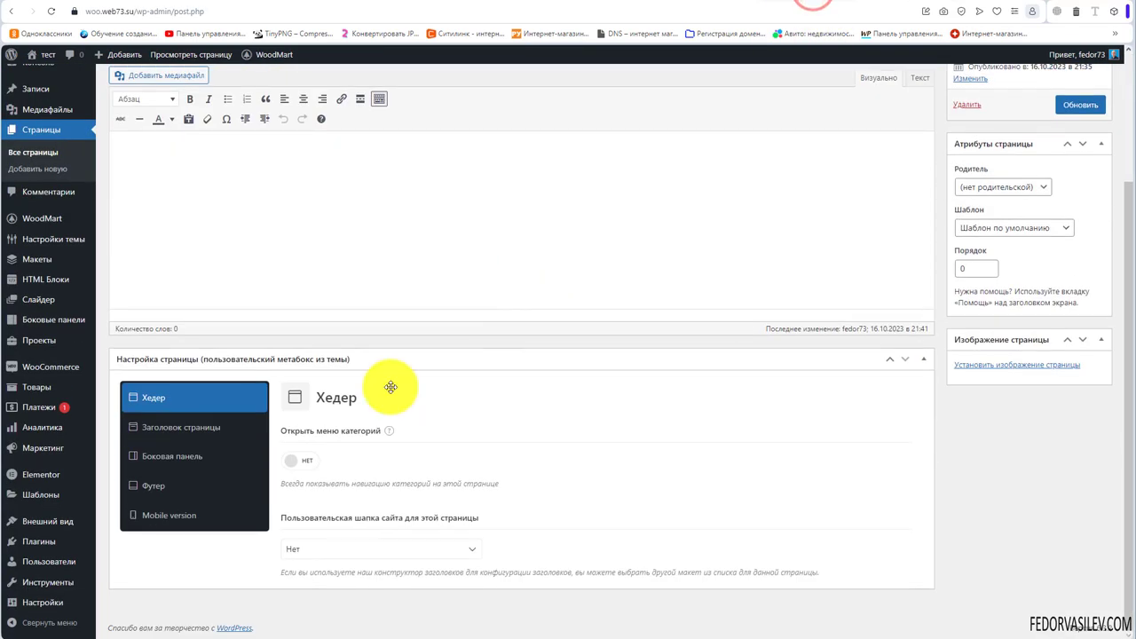
{"action": "left_click", "coordinate": [177, 465]}
{"action": "scroll", "coordinate": [304, 443], "scroll_direction": "down", "scroll_amount": 1}
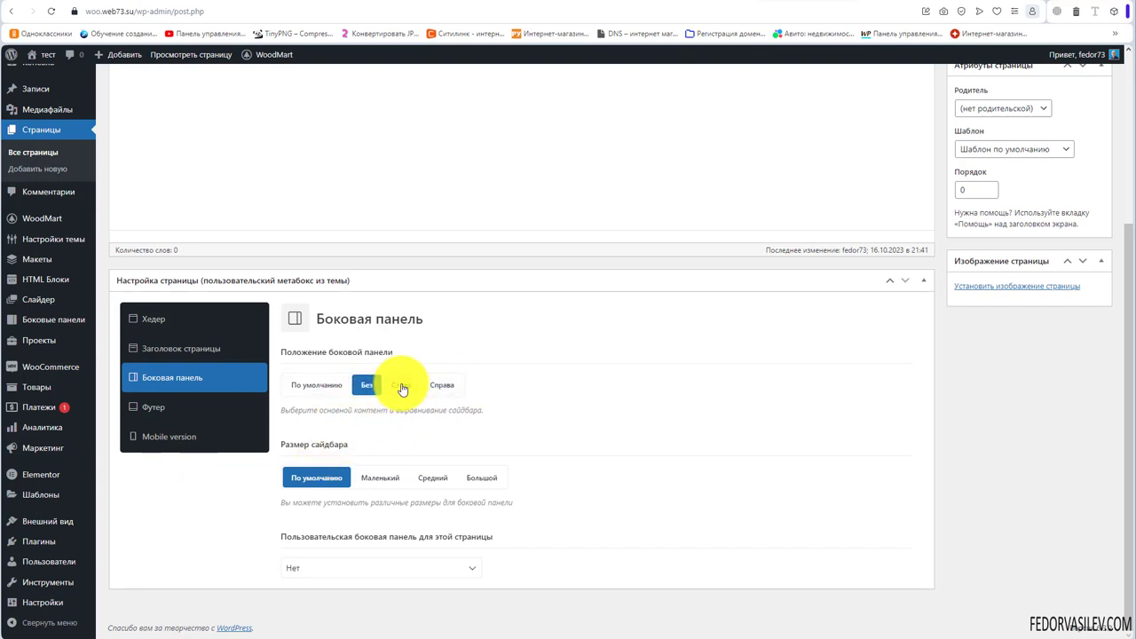
{"action": "left_click", "coordinate": [442, 386]}
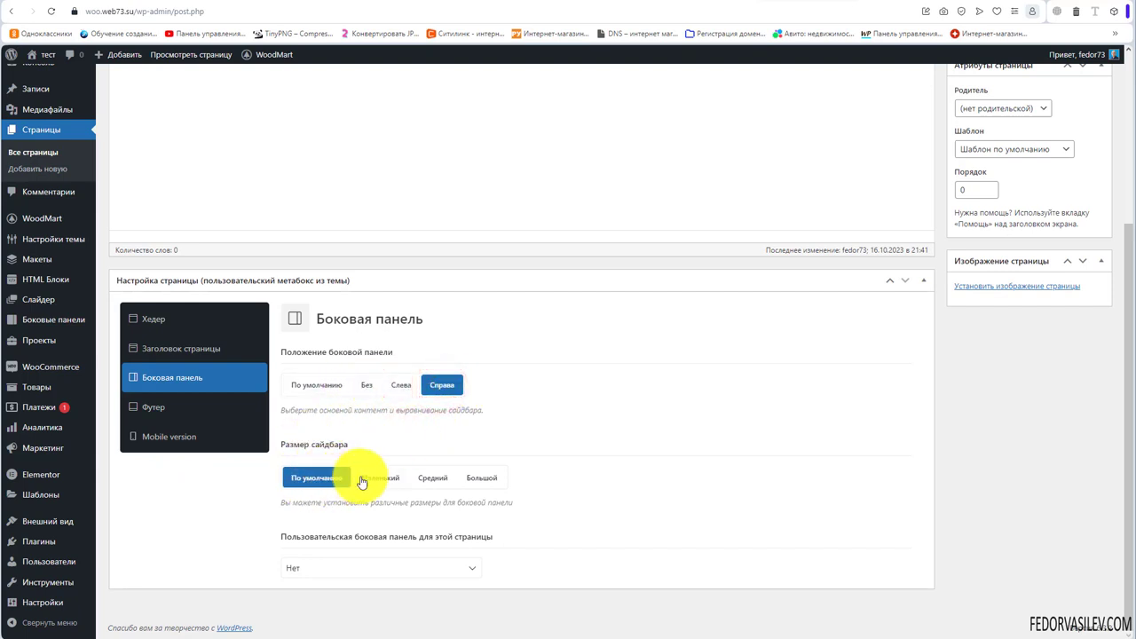
{"action": "left_click", "coordinate": [377, 478]}
{"action": "left_click", "coordinate": [432, 477]}
{"action": "left_click", "coordinate": [482, 477]}
{"action": "left_click", "coordinate": [379, 478]}
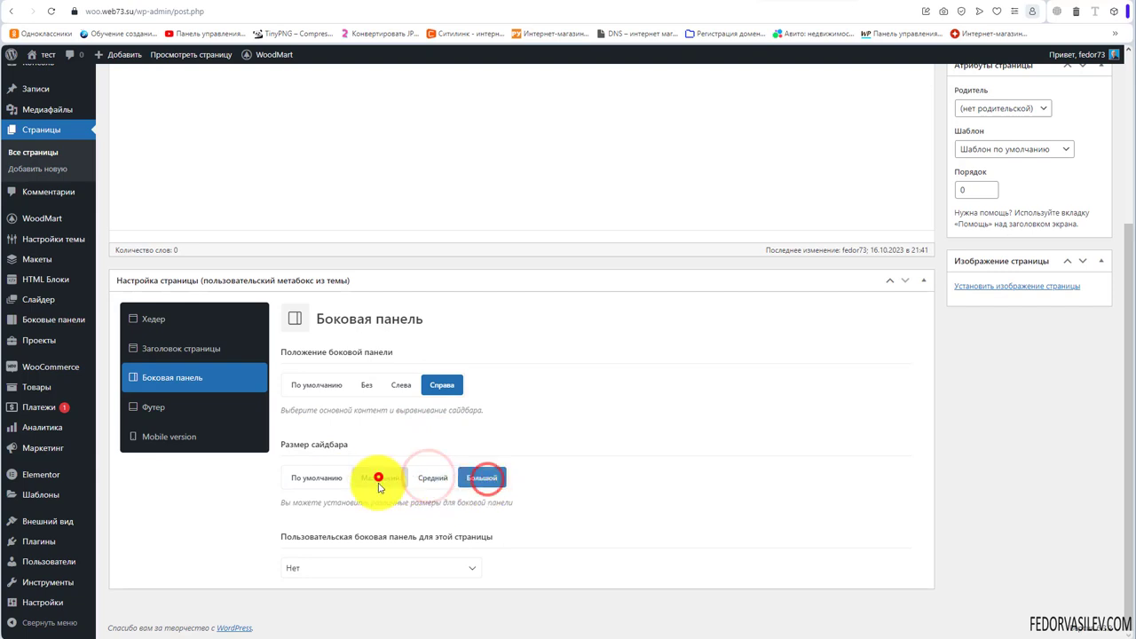
{"action": "scroll", "coordinate": [970, 281], "scroll_direction": "up", "scroll_amount": 3}
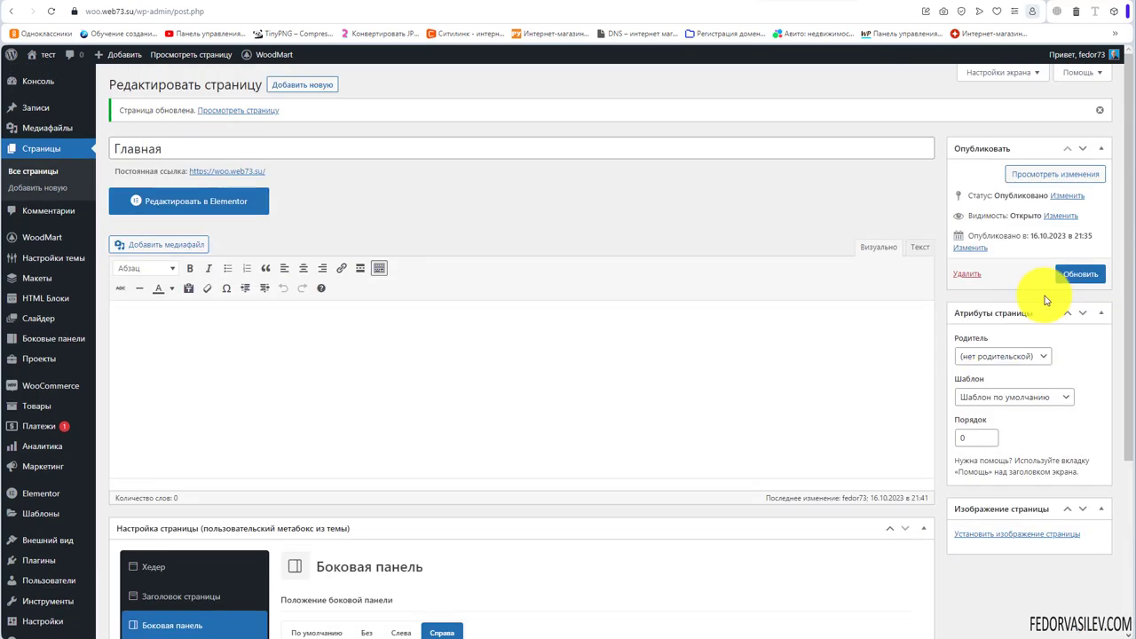
{"action": "left_click", "coordinate": [1072, 274]}
Step: Reload the home page on the site and examine the sidebar's width and widgets
{"action": "left_click", "coordinate": [872, 7]}
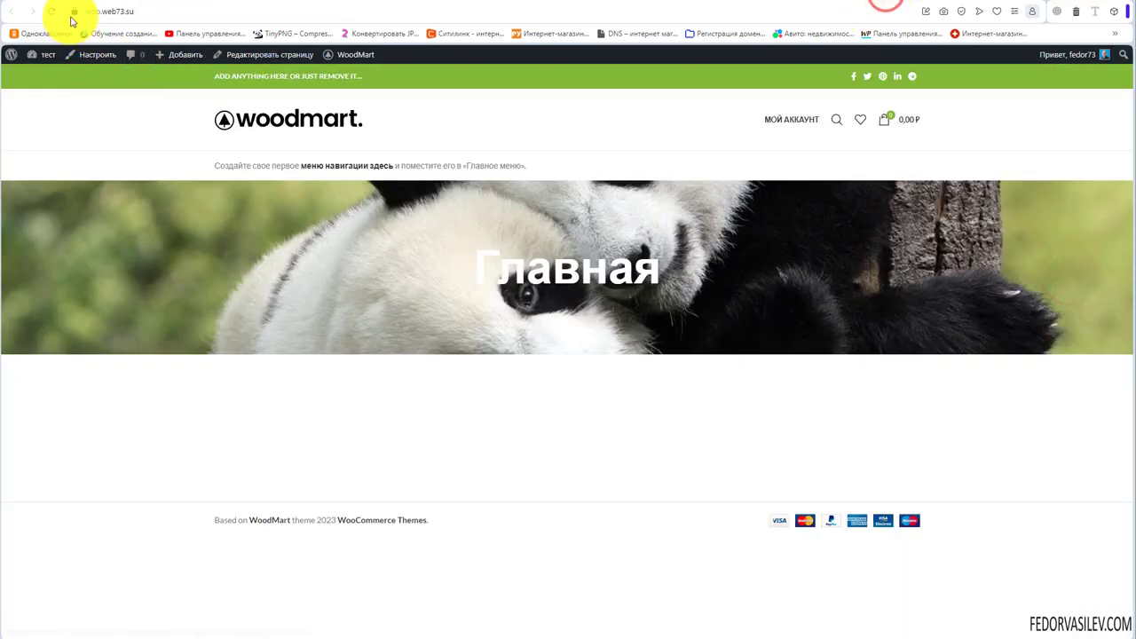
{"action": "left_click", "coordinate": [52, 10]}
{"action": "scroll", "coordinate": [667, 322], "scroll_direction": "down", "scroll_amount": 2}
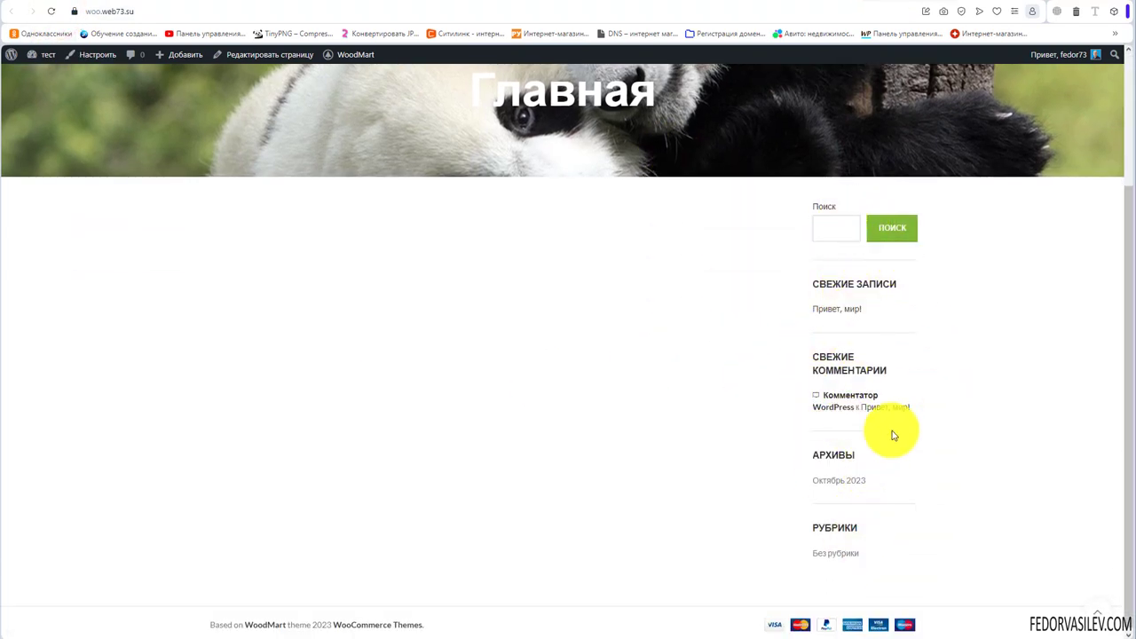
Step: Return to the page's sidebar settings in the editor and review the options for "Пользовательская боковая панель для этой страницы"
{"action": "left_click", "coordinate": [812, 5]}
{"action": "scroll", "coordinate": [519, 304], "scroll_direction": "down", "scroll_amount": 2}
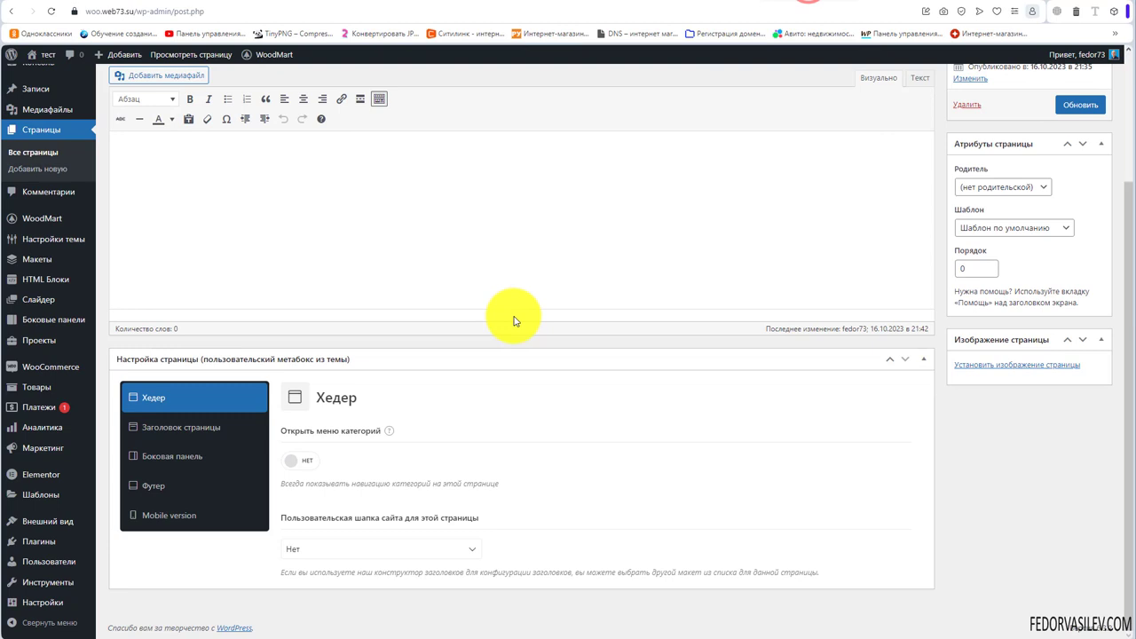
{"action": "left_click", "coordinate": [157, 448]}
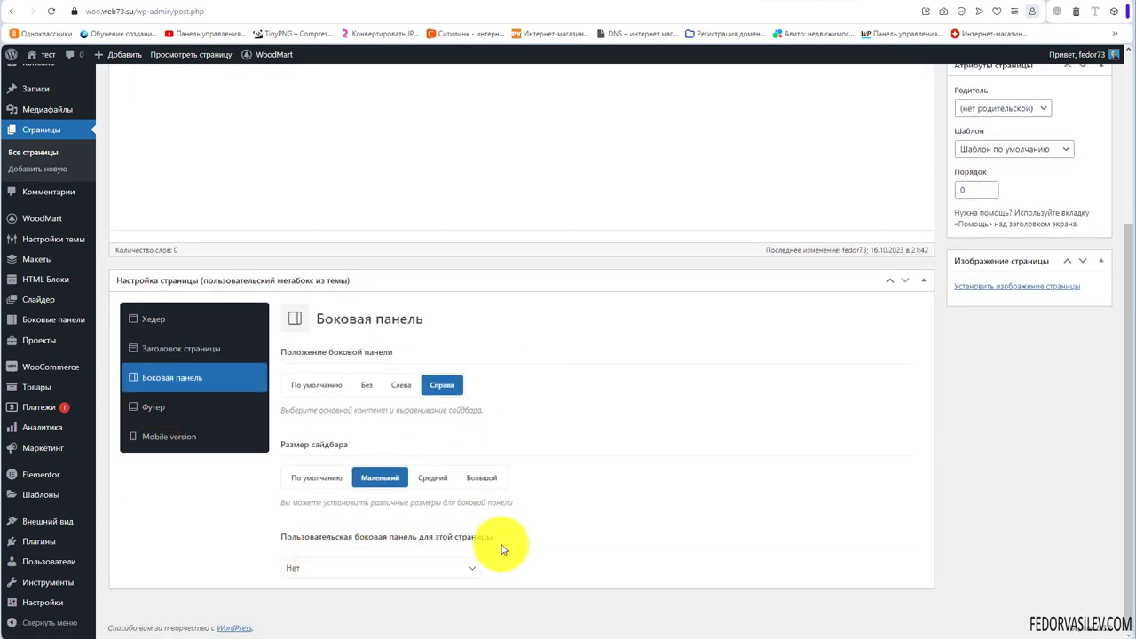
{"action": "left_click", "coordinate": [462, 569]}
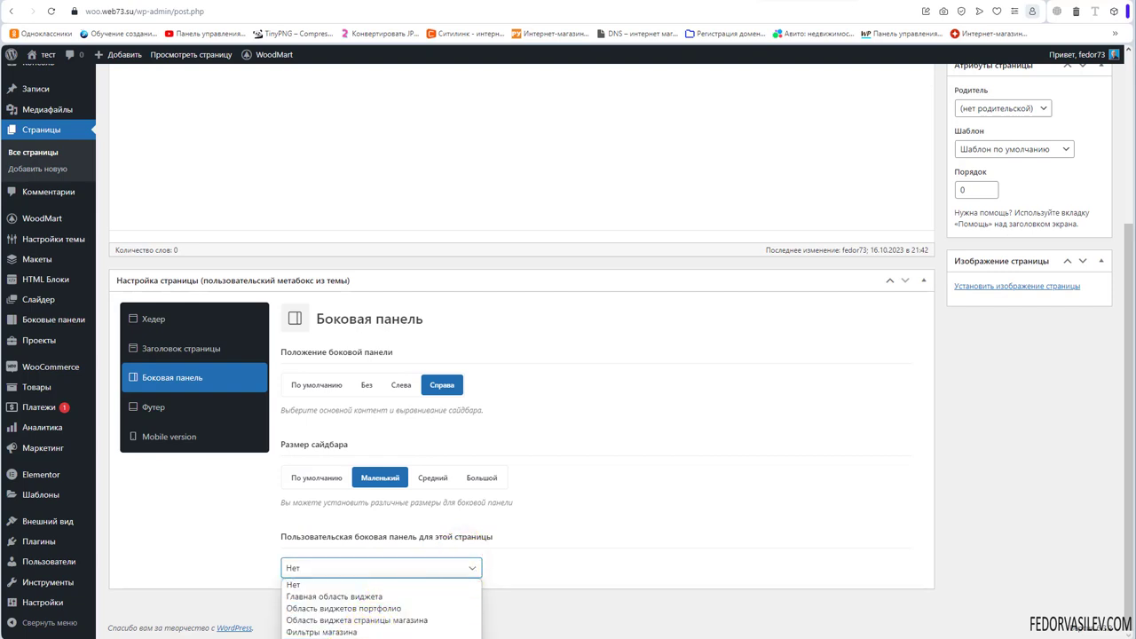
{"action": "left_click", "coordinate": [618, 513]}
{"action": "scroll", "coordinate": [399, 449], "scroll_direction": "up", "scroll_amount": 1}
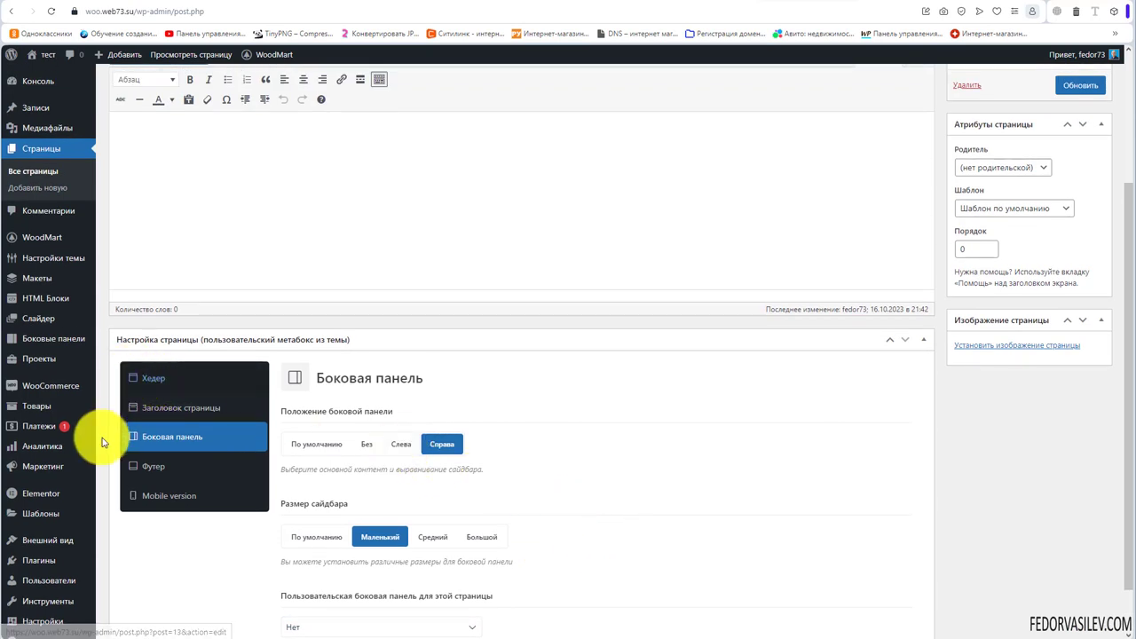
Step: Open the Виджеты page and examine the portfolio, shop page and shop filter areas and the first block of Главная область виджета
{"action": "mouse_move", "coordinate": [49, 548]}
{"action": "left_click", "coordinate": [124, 554]}
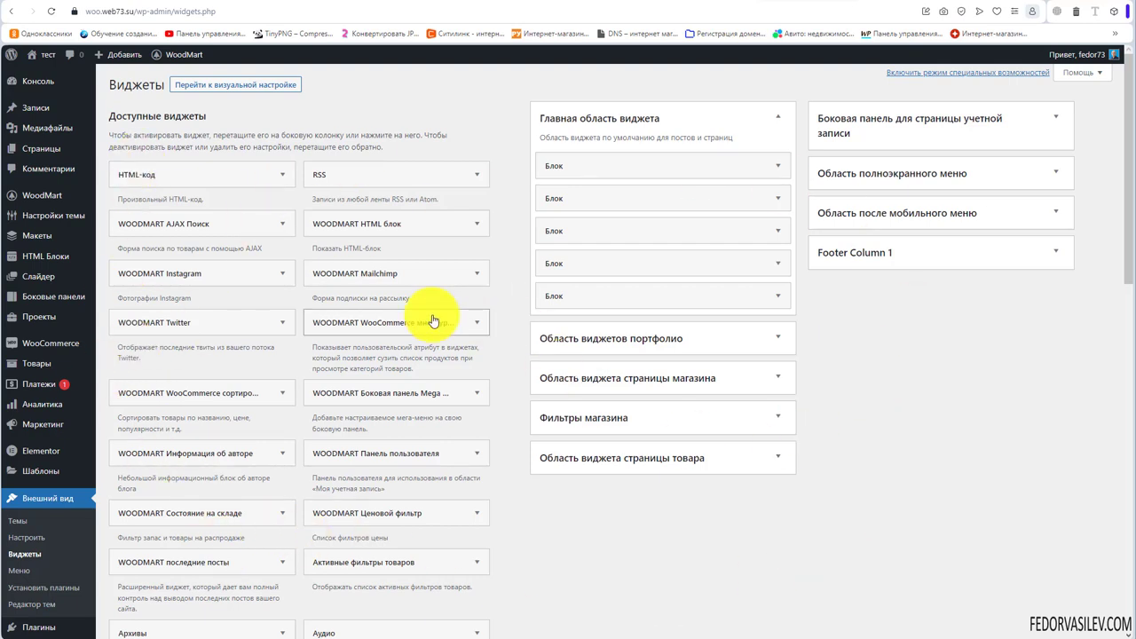
{"action": "left_click", "coordinate": [773, 116]}
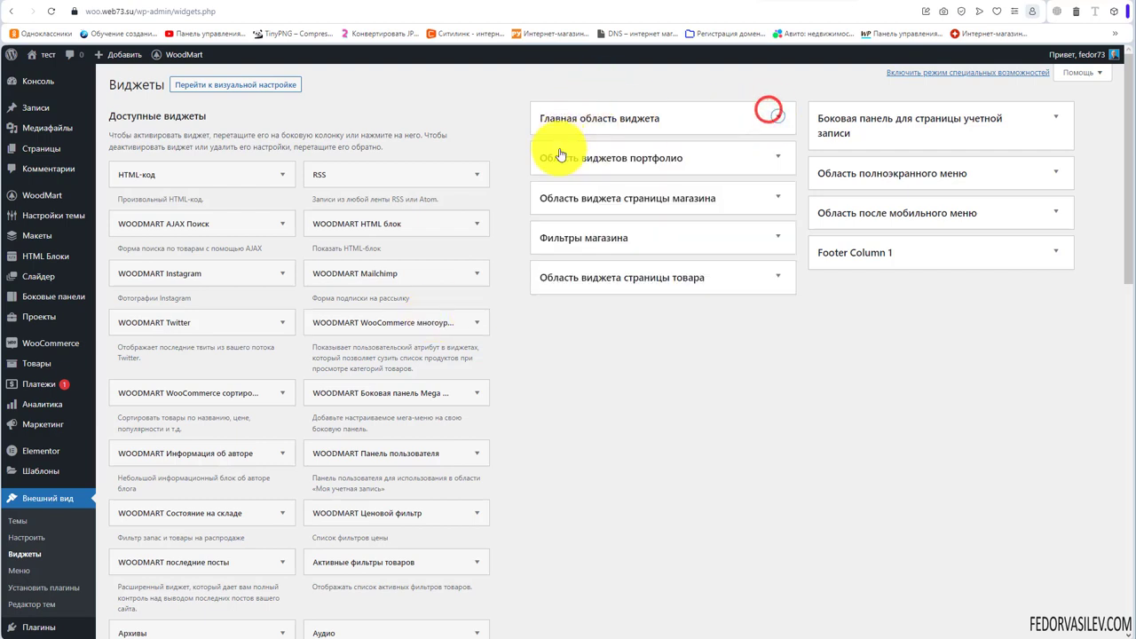
{"action": "left_click", "coordinate": [771, 160]}
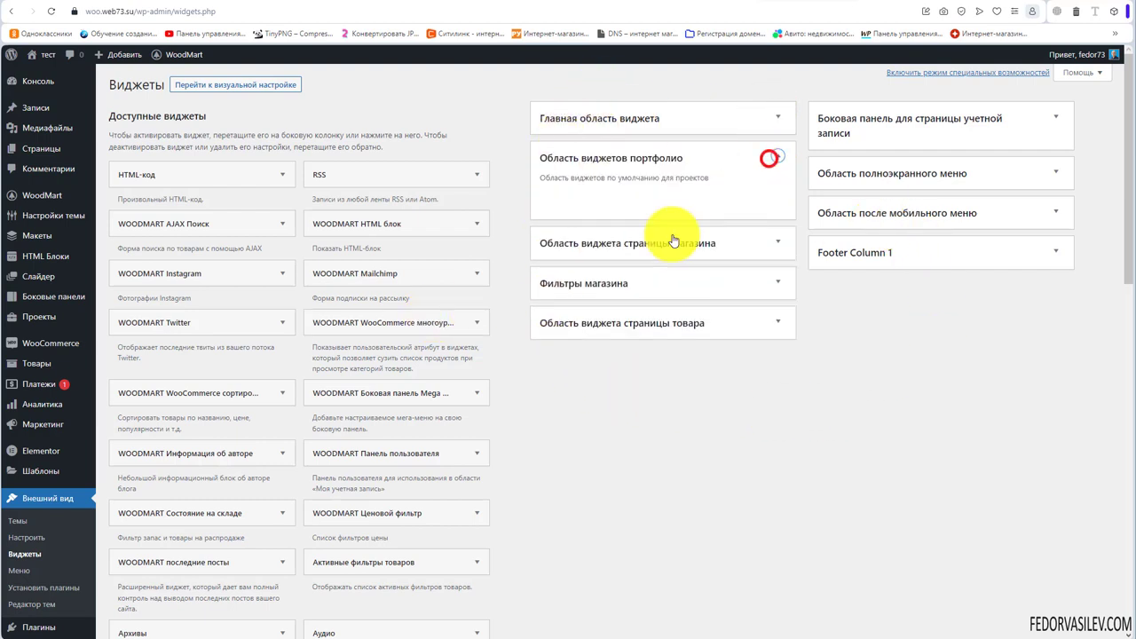
{"action": "left_click", "coordinate": [776, 241]}
{"action": "left_click", "coordinate": [770, 328]}
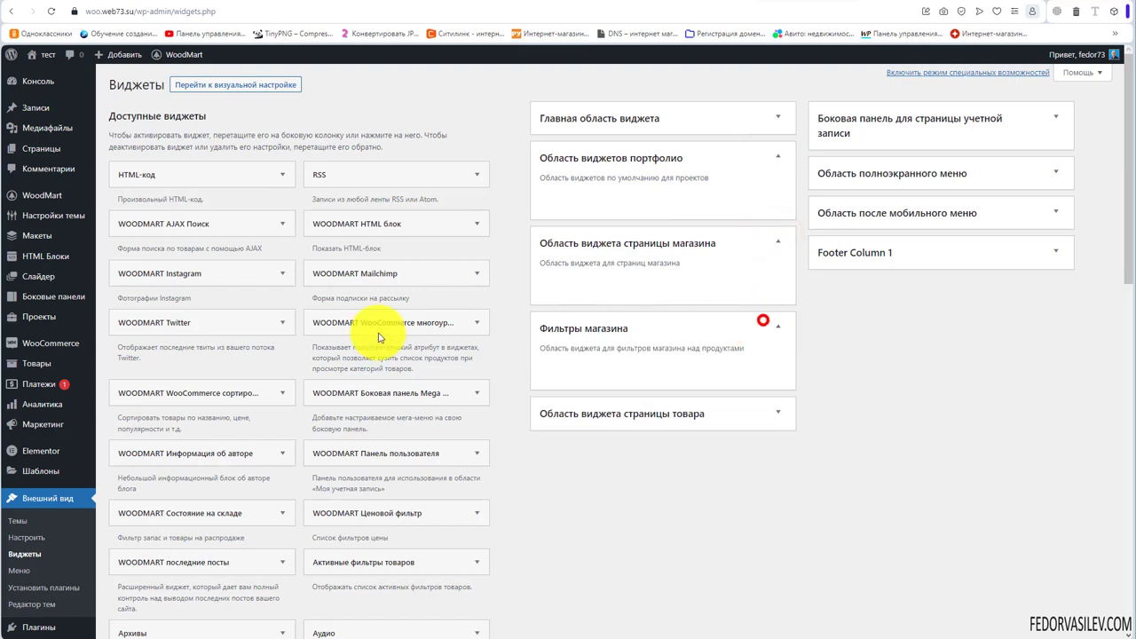
{"action": "left_click", "coordinate": [782, 318]}
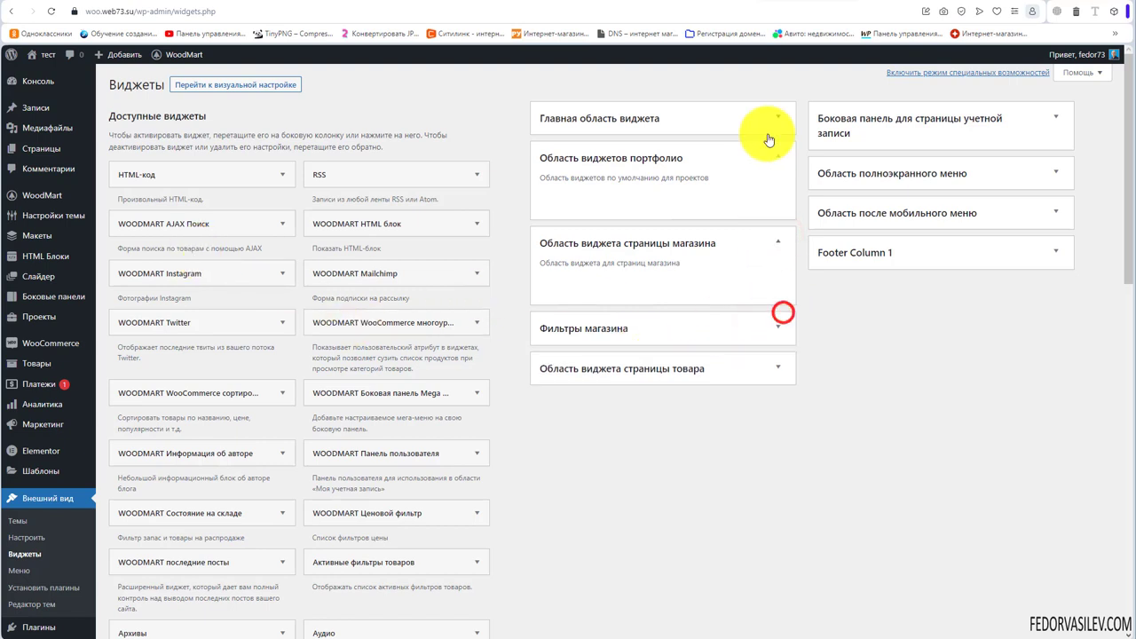
{"action": "left_click", "coordinate": [777, 116]}
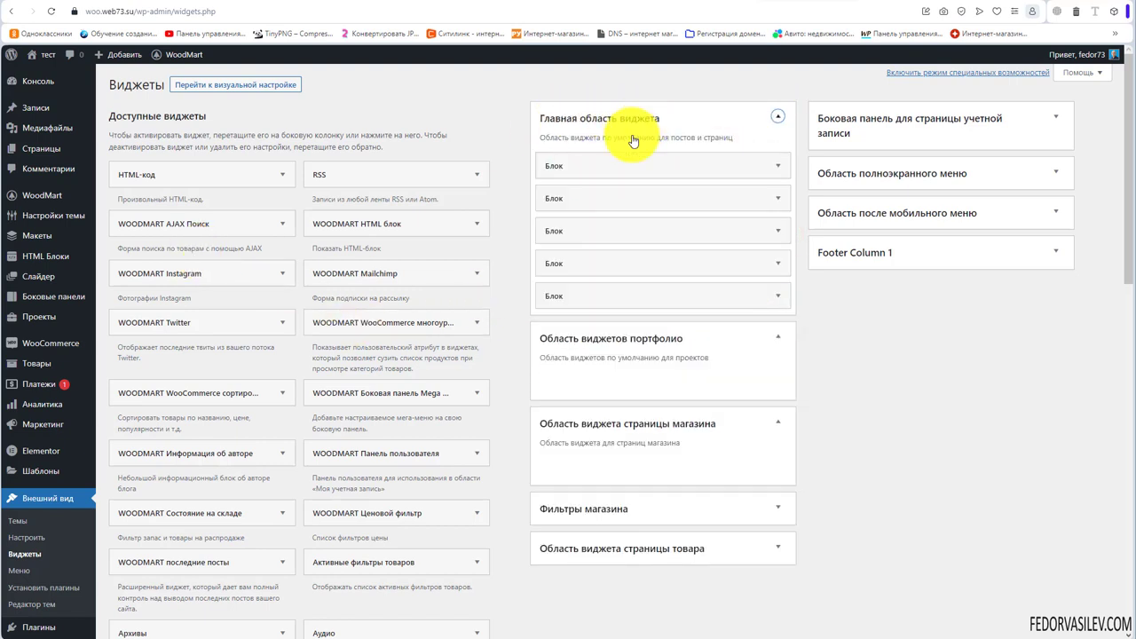
{"action": "left_click", "coordinate": [778, 167]}
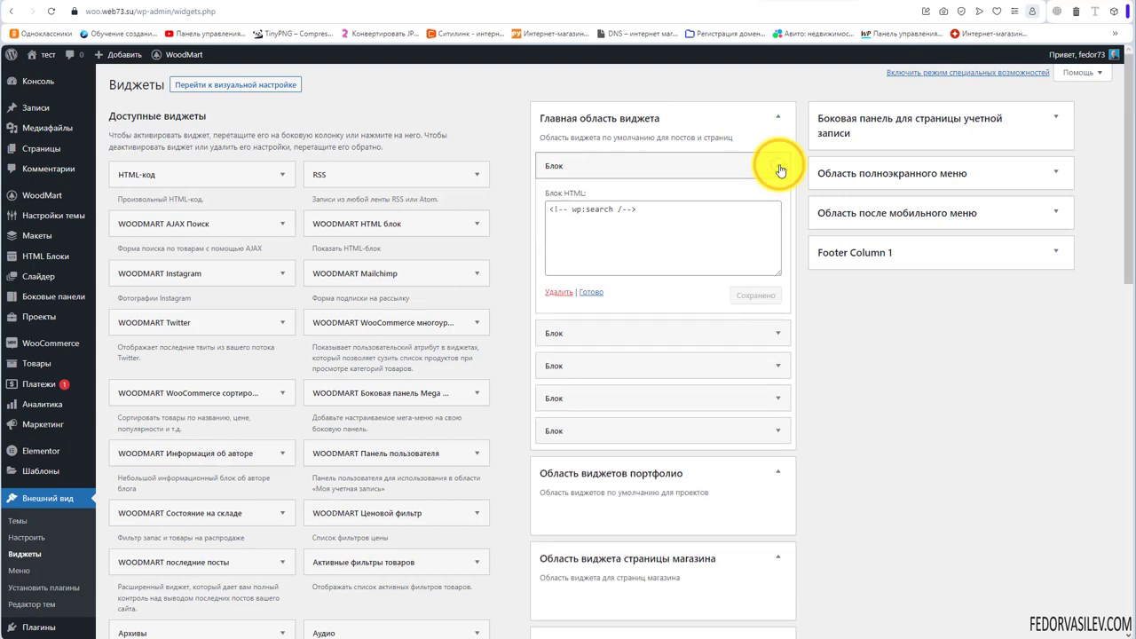
Step: Examine the contents of the blocks in Главная область виджета and compare them with the home page sidebar
{"action": "left_click", "coordinate": [780, 168]}
{"action": "left_click", "coordinate": [776, 203]}
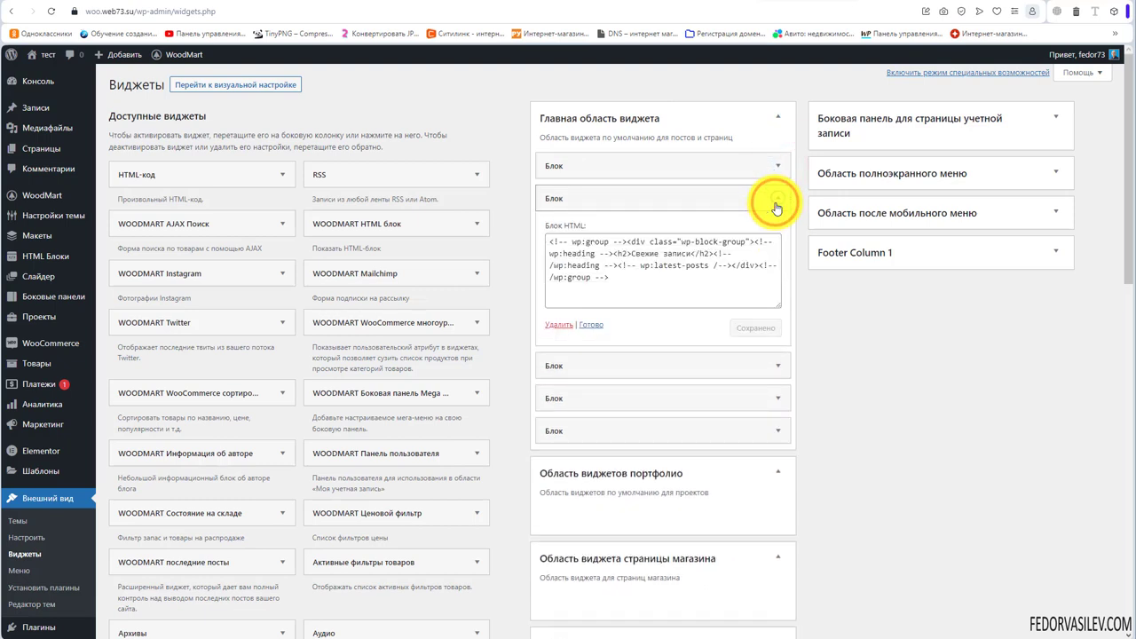
{"action": "left_click", "coordinate": [775, 203]}
{"action": "left_click", "coordinate": [778, 231]}
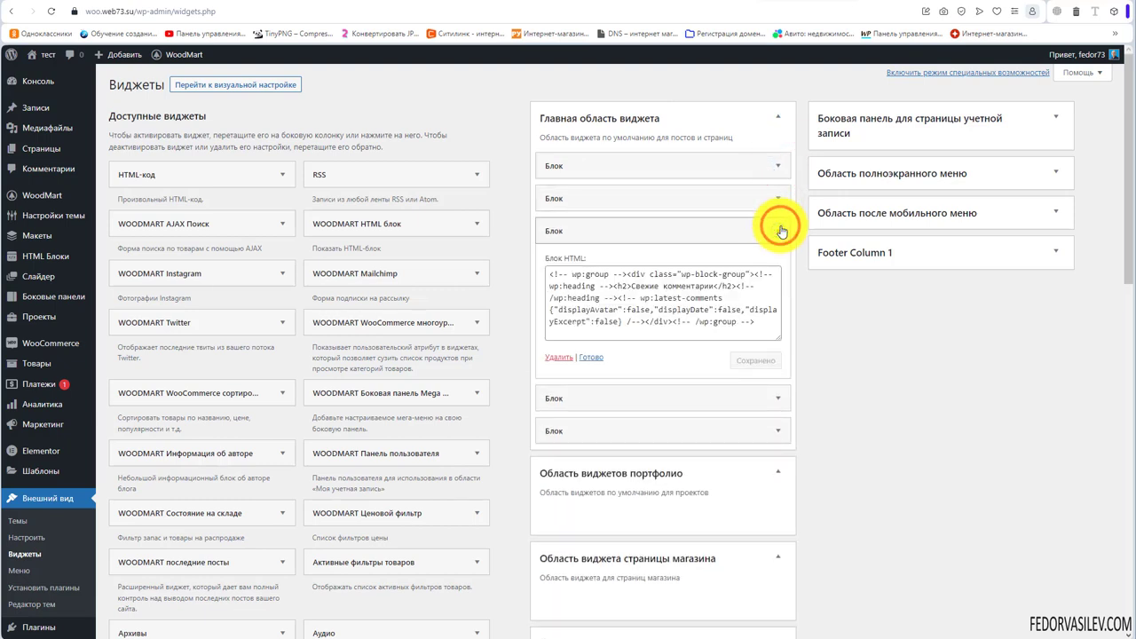
{"action": "left_click", "coordinate": [780, 231]}
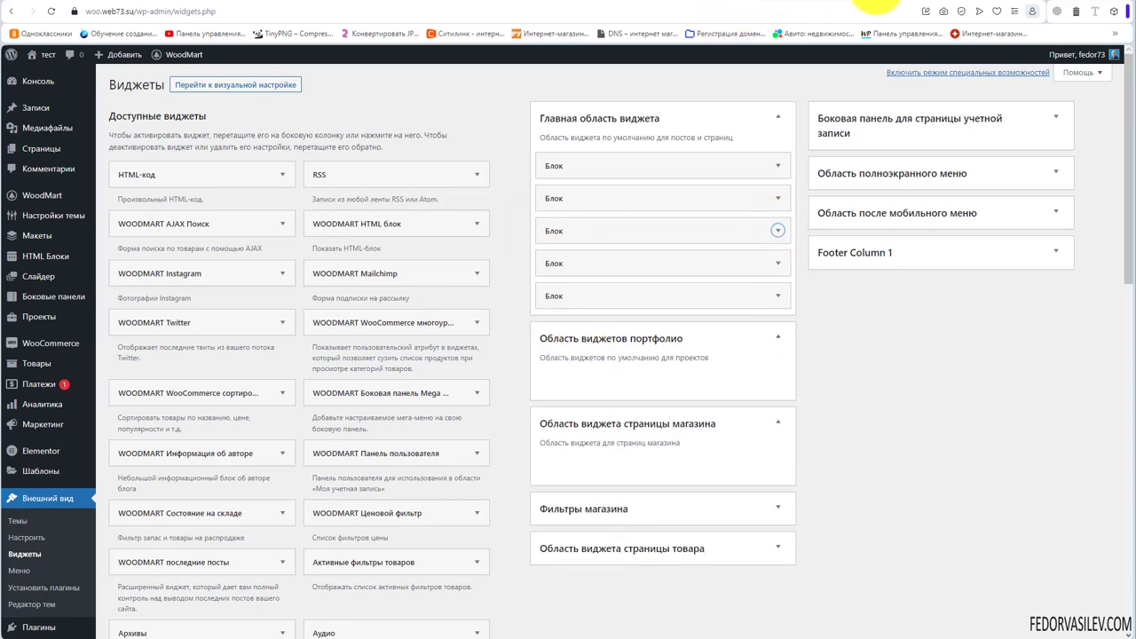
{"action": "left_click", "coordinate": [874, 4]}
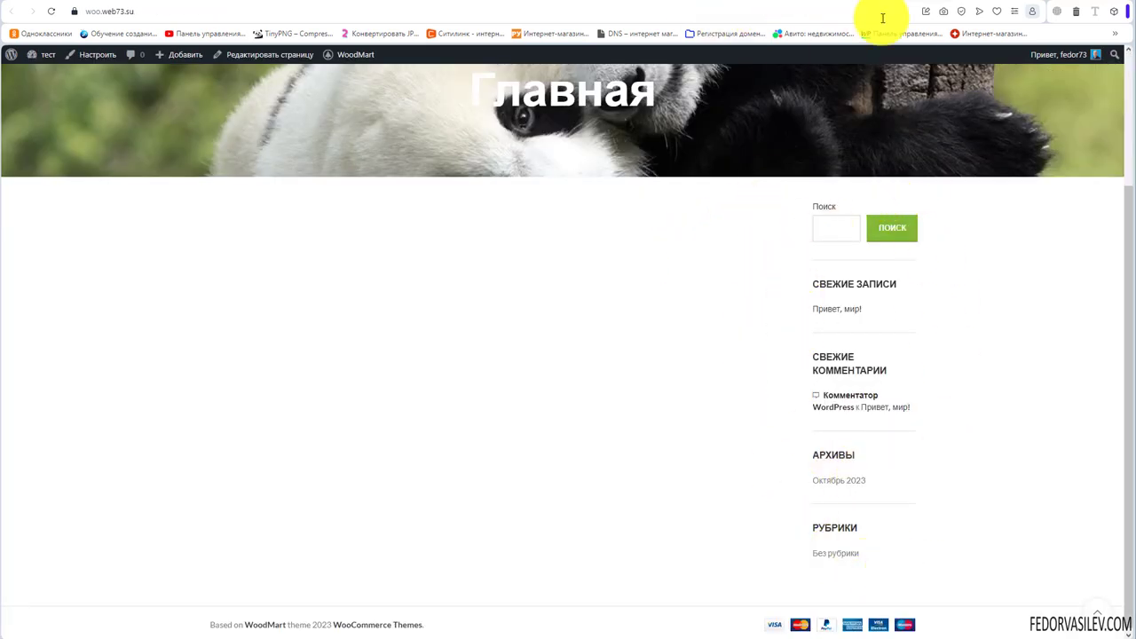
{"action": "left_click", "coordinate": [797, 5]}
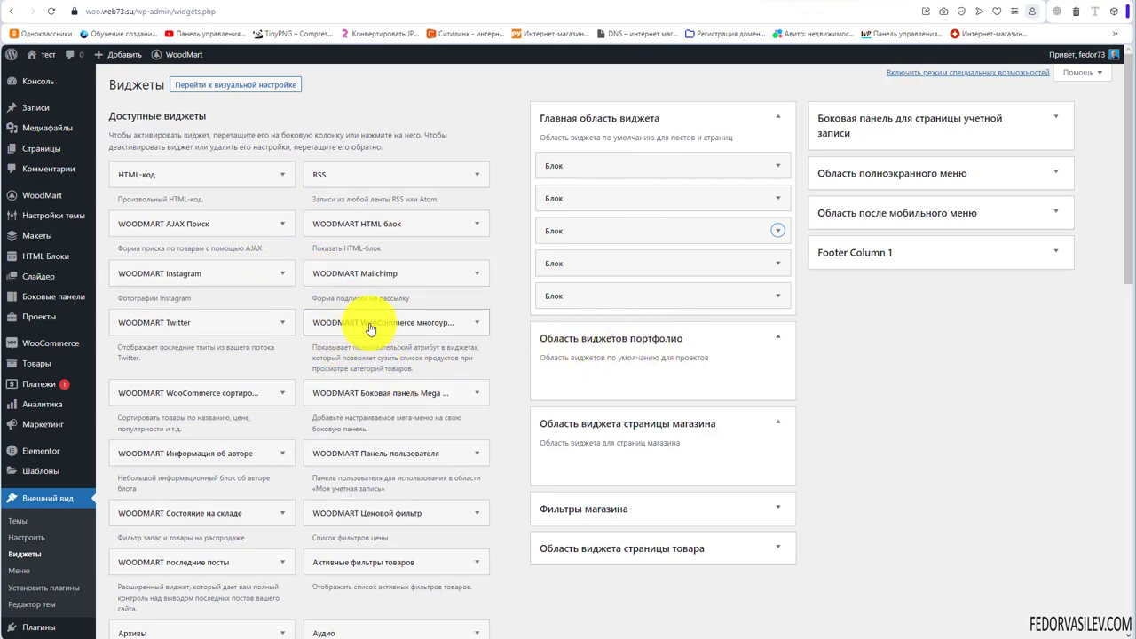
Step: Add the Календарь widget to Область виджетов портфолио and collapse the portfolio and shop page widget areas
{"action": "scroll", "coordinate": [371, 328], "scroll_direction": "down", "scroll_amount": 1}
{"action": "scroll", "coordinate": [320, 321], "scroll_direction": "down", "scroll_amount": 2}
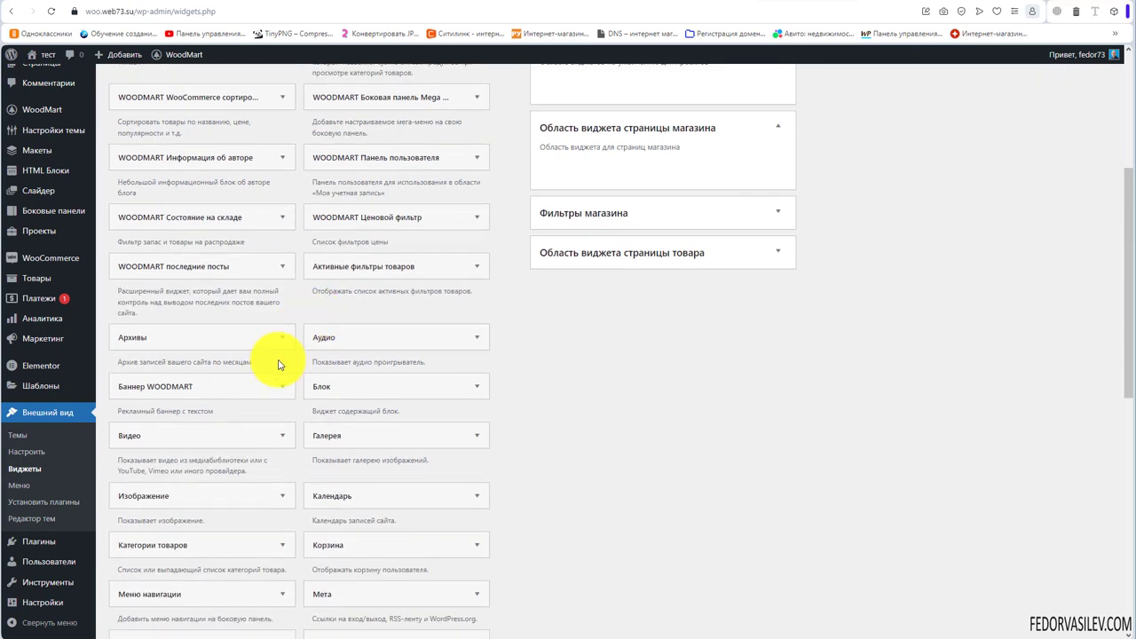
{"action": "left_click_drag", "start_coordinate": [321, 506], "coordinate": [612, 98]}
{"action": "scroll", "coordinate": [254, 253], "scroll_direction": "up", "scroll_amount": 3}
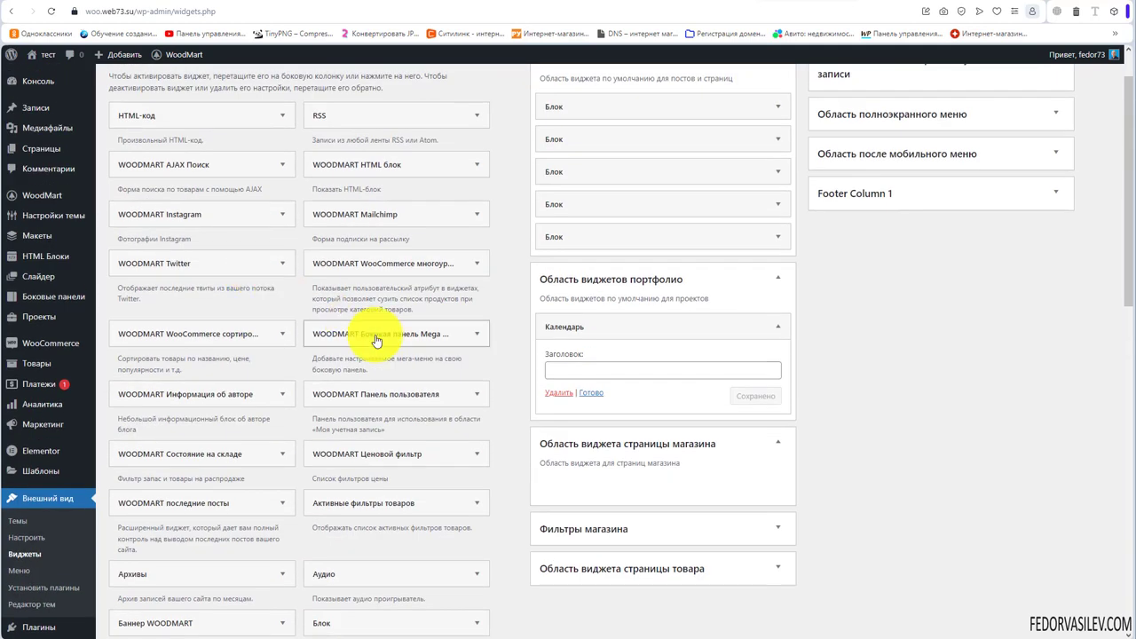
{"action": "left_click", "coordinate": [582, 395]}
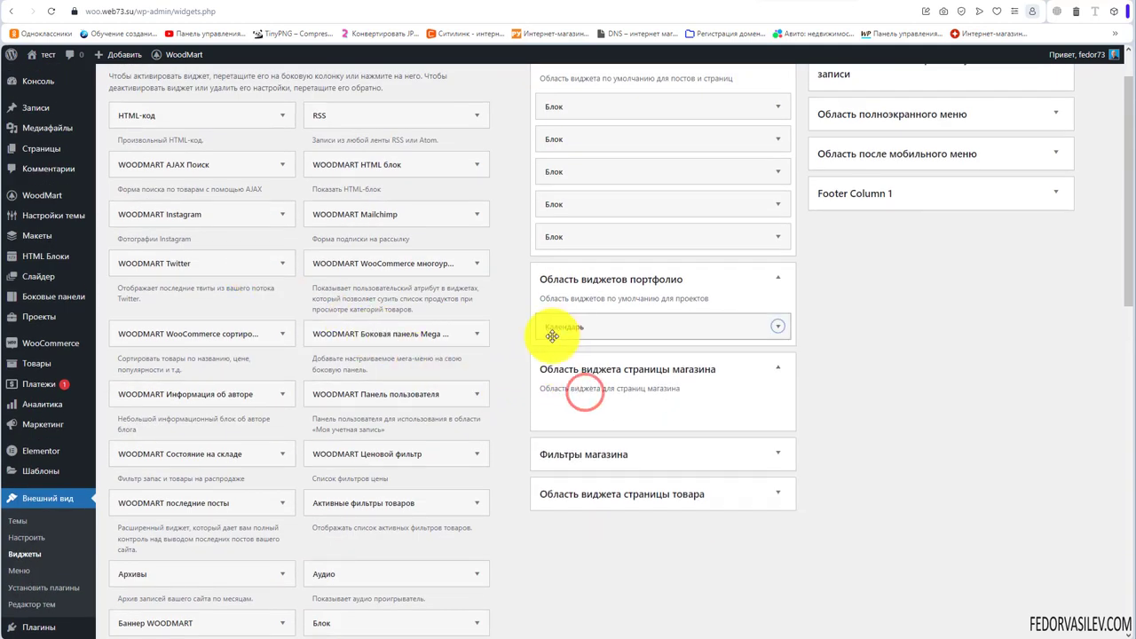
{"action": "scroll", "coordinate": [568, 355], "scroll_direction": "up", "scroll_amount": 1}
{"action": "left_click_drag", "start_coordinate": [594, 378], "coordinate": [563, 355]}
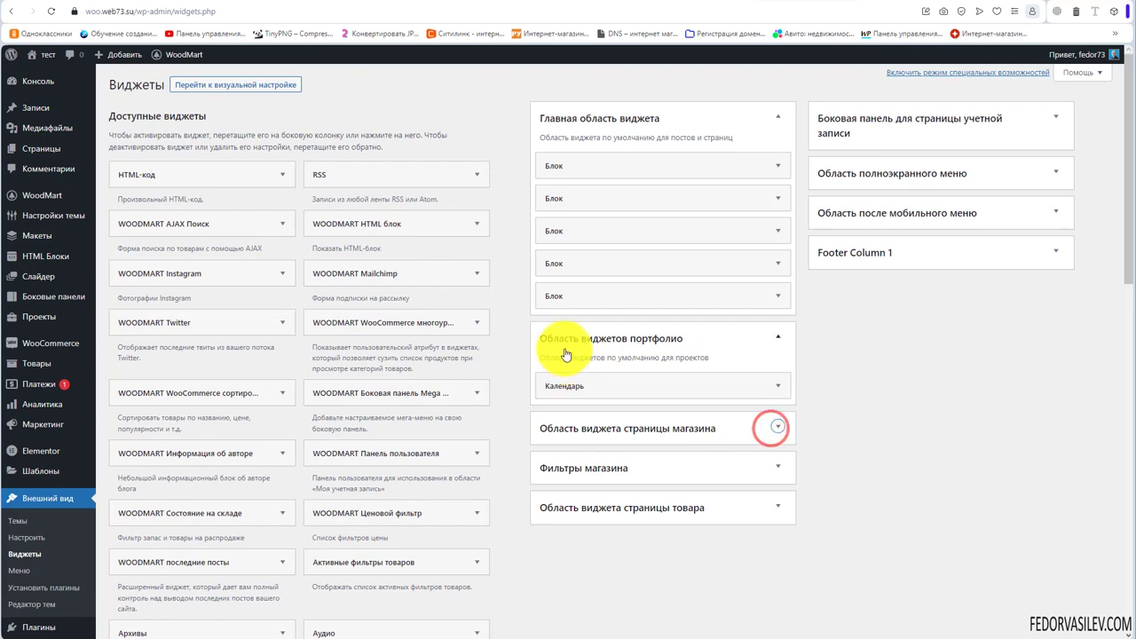
{"action": "left_click", "coordinate": [774, 338]}
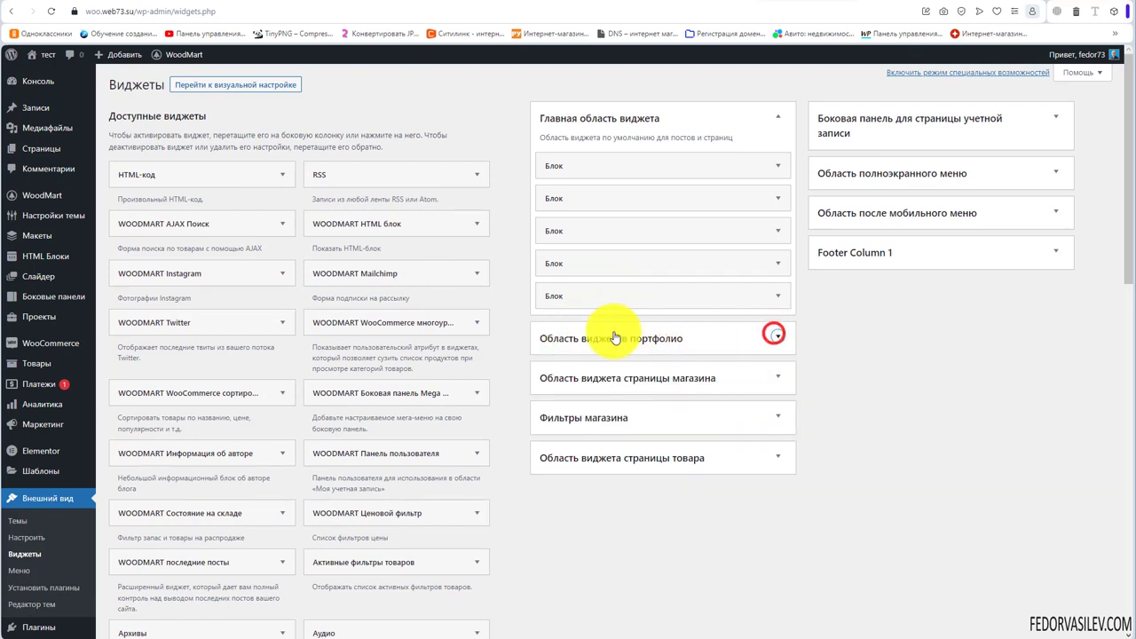
Step: Set the Главная page's custom sidebar to Область виджетов портфолио, update the page and reload the home page
{"action": "left_click", "coordinate": [39, 148]}
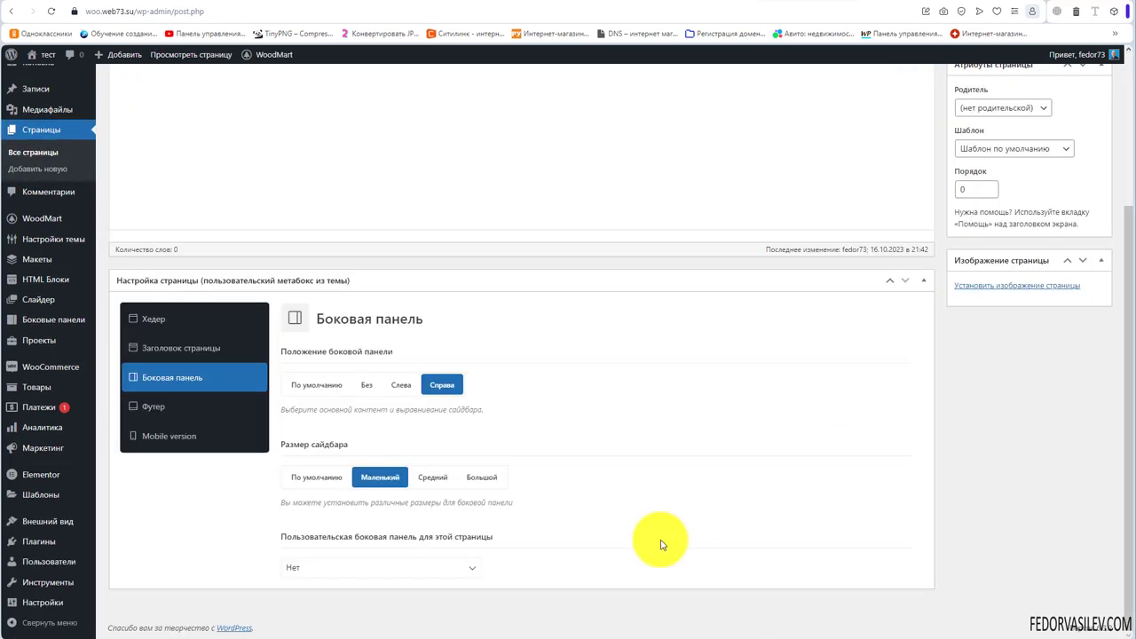
{"action": "left_click", "coordinate": [466, 569]}
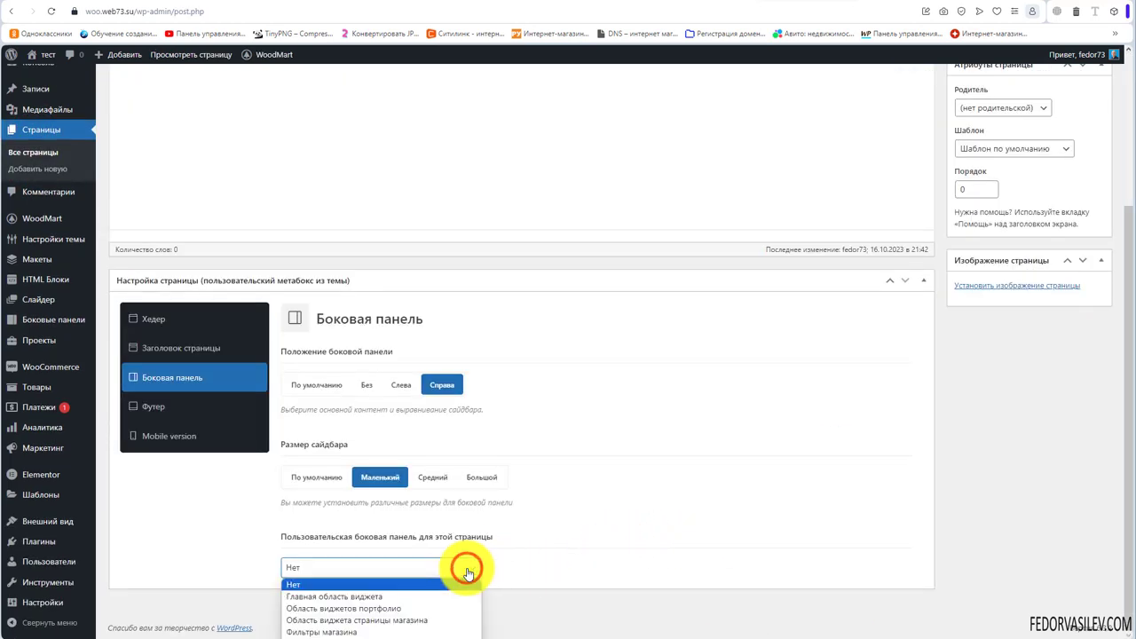
{"action": "left_click", "coordinate": [429, 608]}
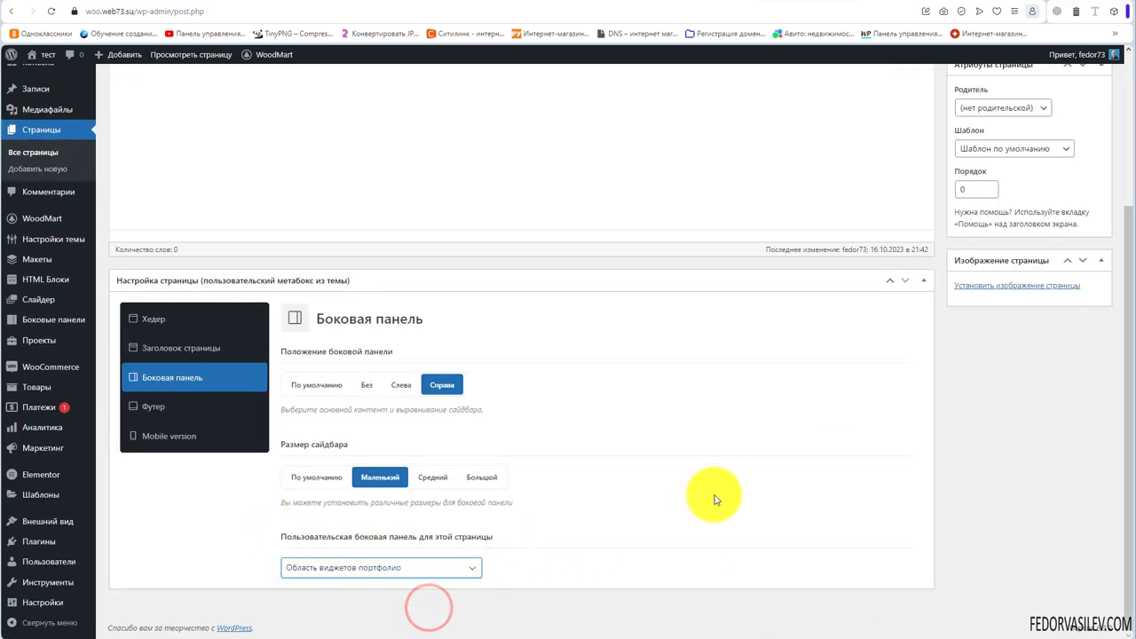
{"action": "scroll", "coordinate": [888, 355], "scroll_direction": "up", "scroll_amount": 10}
{"action": "left_click", "coordinate": [1021, 238]}
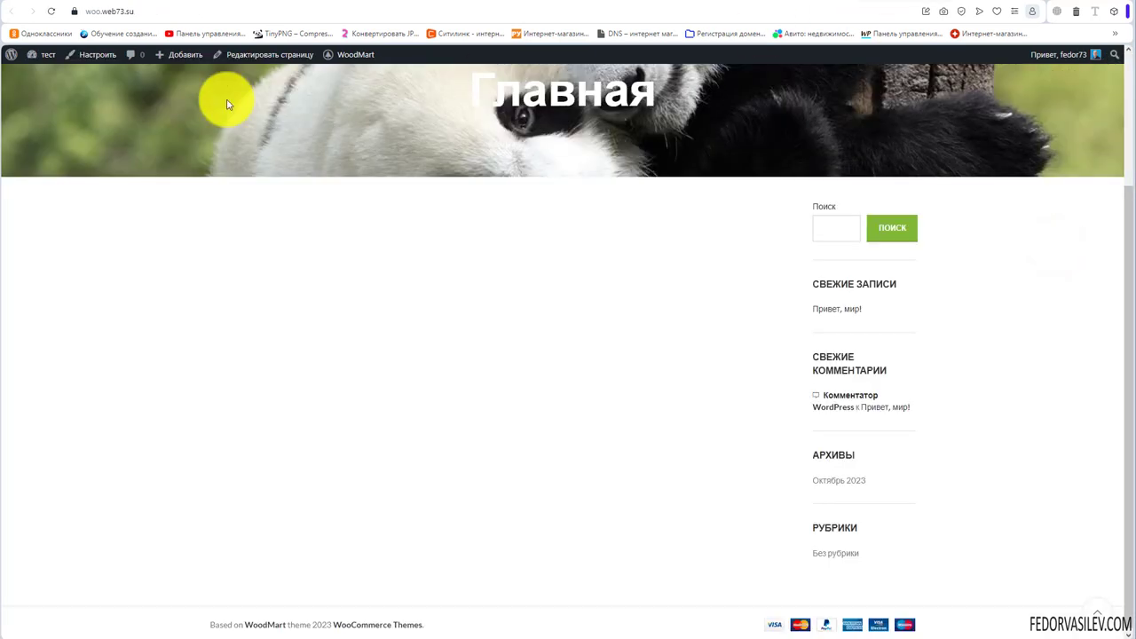
{"action": "left_click", "coordinate": [51, 11]}
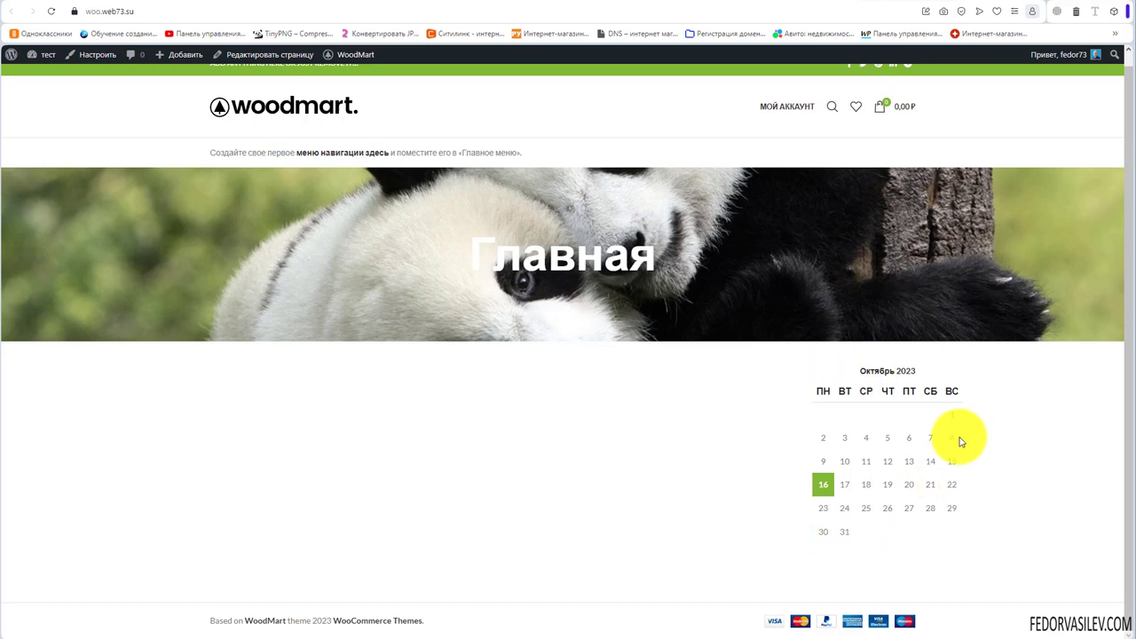
Step: Return to the Главная page's sidebar settings and set the sidebar position to Без
{"action": "left_click", "coordinate": [789, 2]}
{"action": "scroll", "coordinate": [464, 449], "scroll_direction": "down", "scroll_amount": 3}
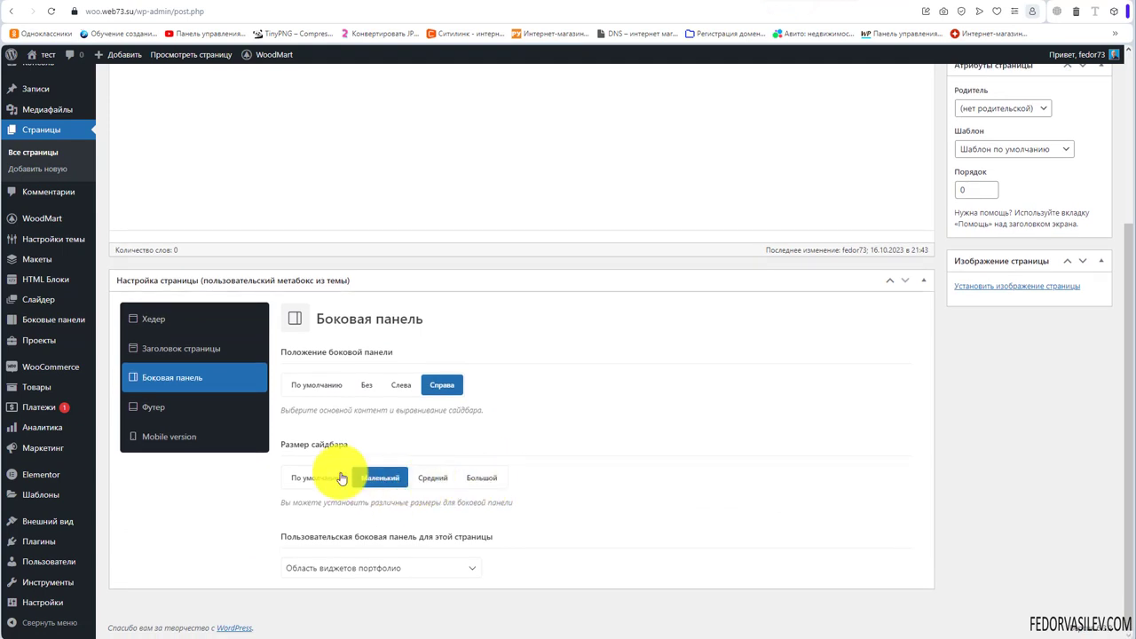
{"action": "left_click", "coordinate": [367, 384]}
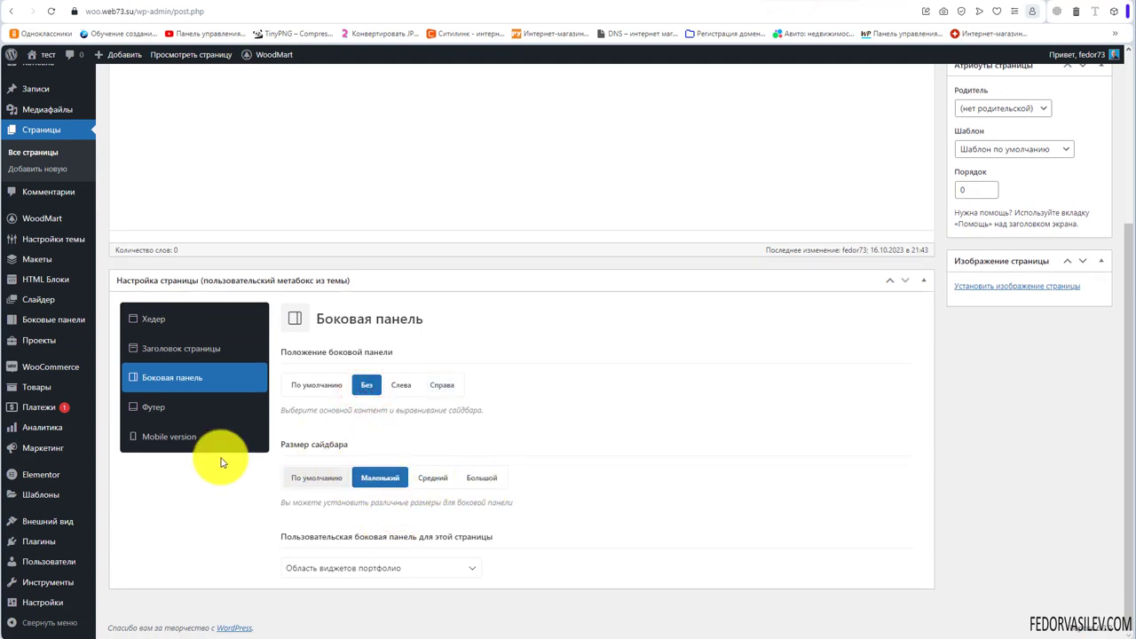
Step: Examine the page's Футер settings for disabling the footer and prefooter, using their preview hints and the home page for comparison
{"action": "left_click", "coordinate": [164, 407]}
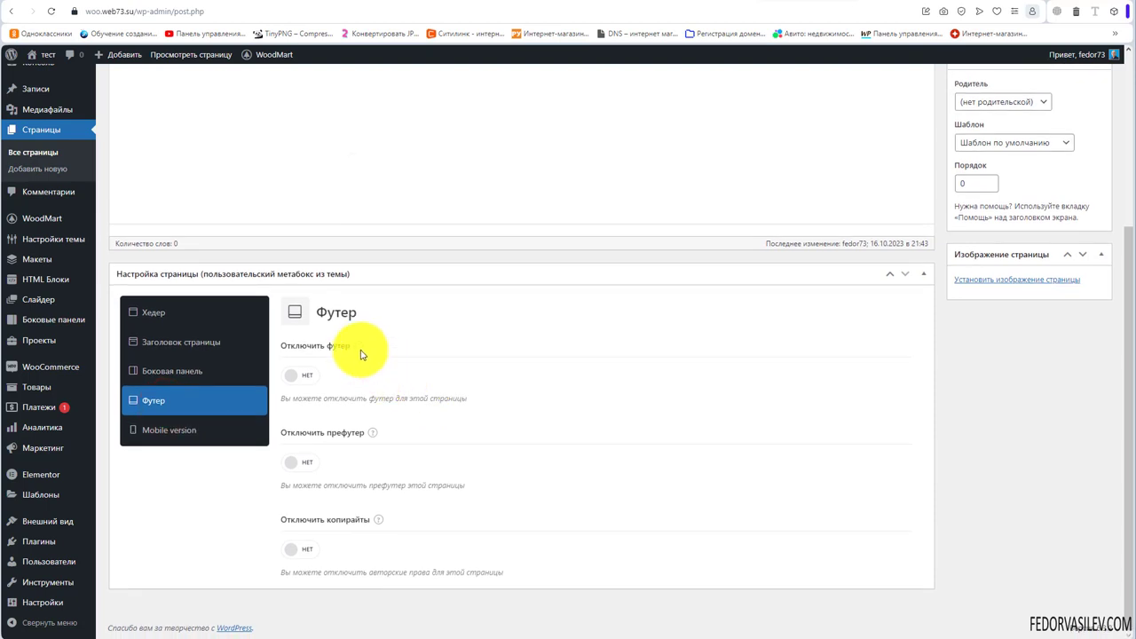
{"action": "mouse_move", "coordinate": [362, 352]}
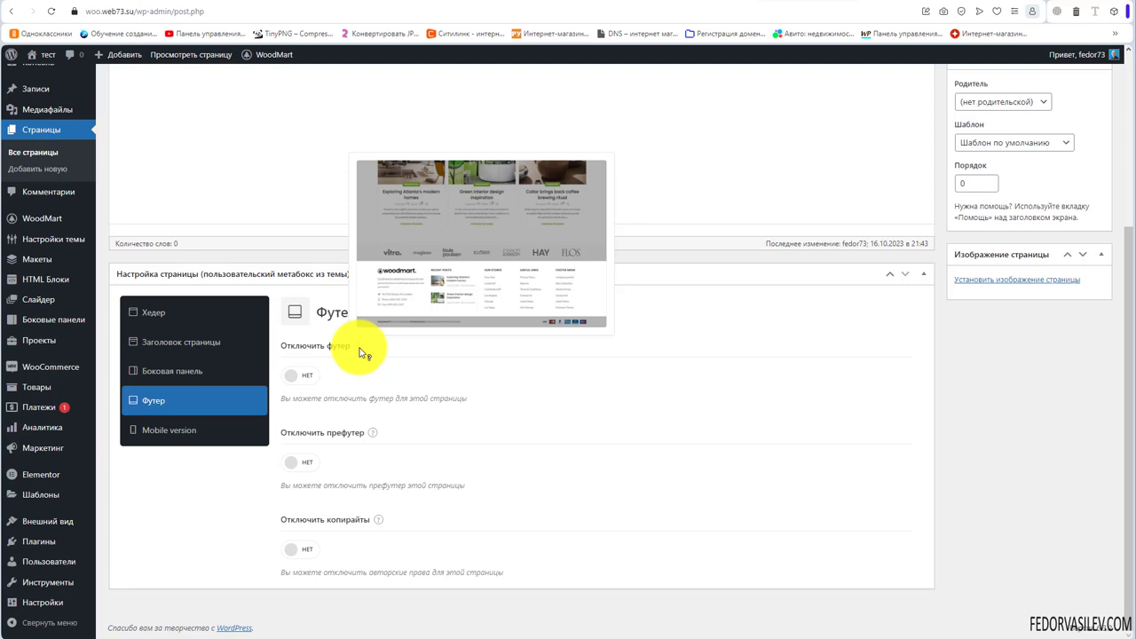
{"action": "left_click", "coordinate": [296, 374]}
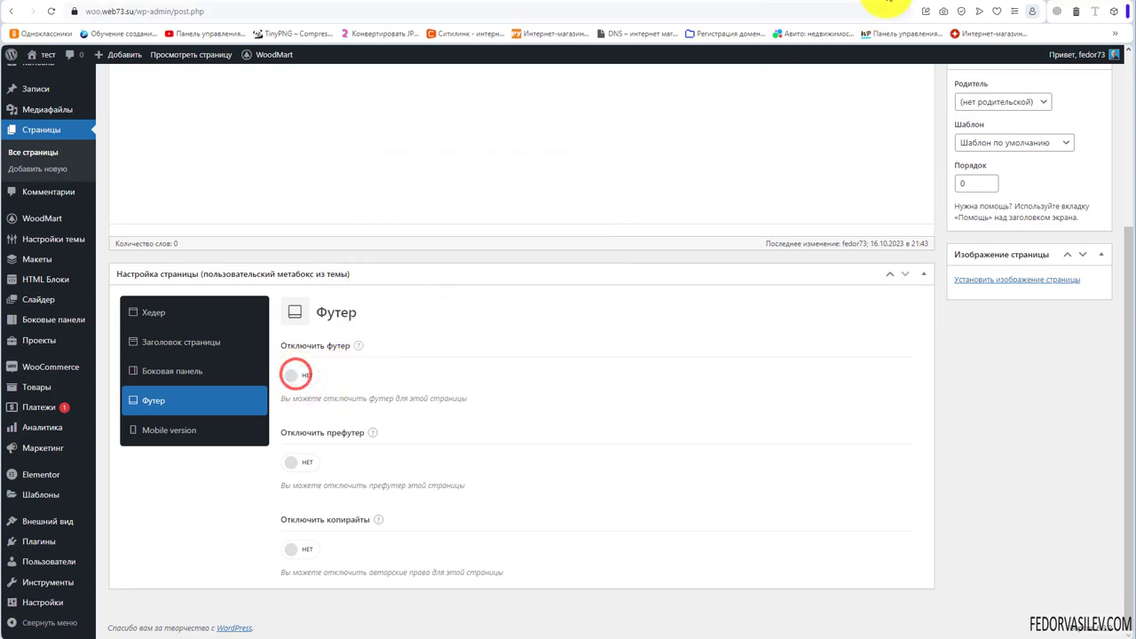
{"action": "left_click", "coordinate": [887, 2]}
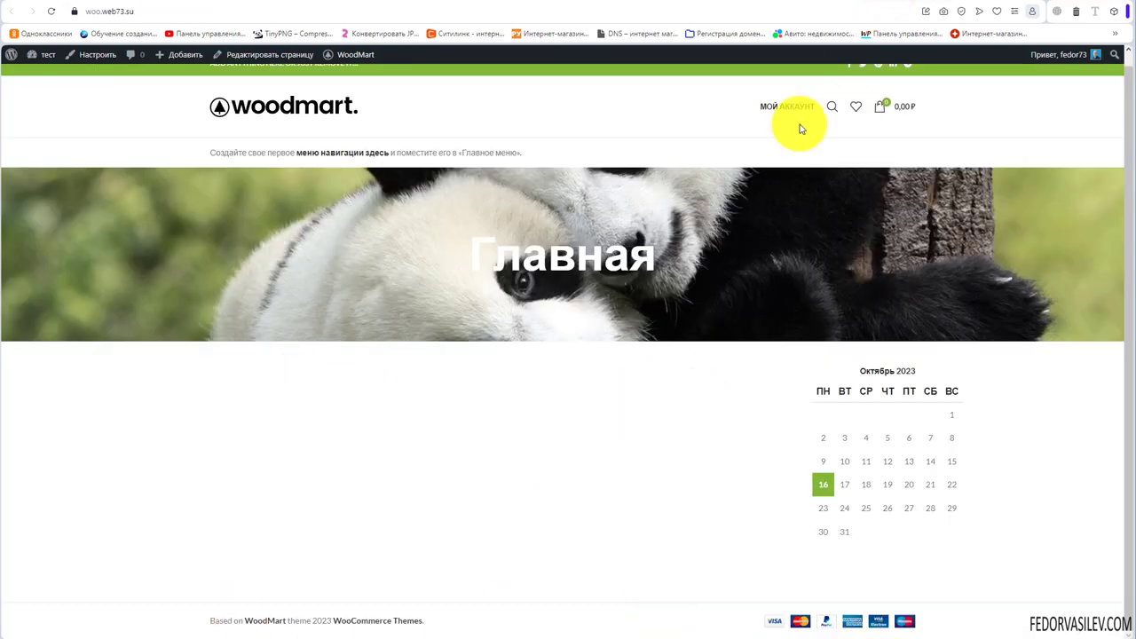
{"action": "left_click", "coordinate": [781, 2]}
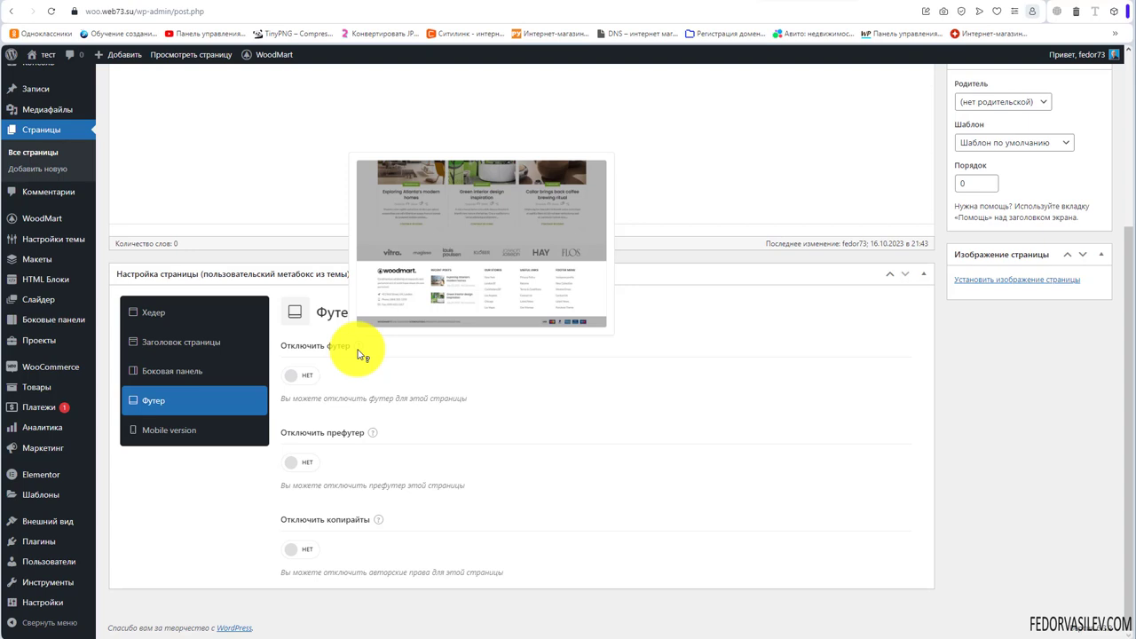
{"action": "mouse_move", "coordinate": [374, 434]}
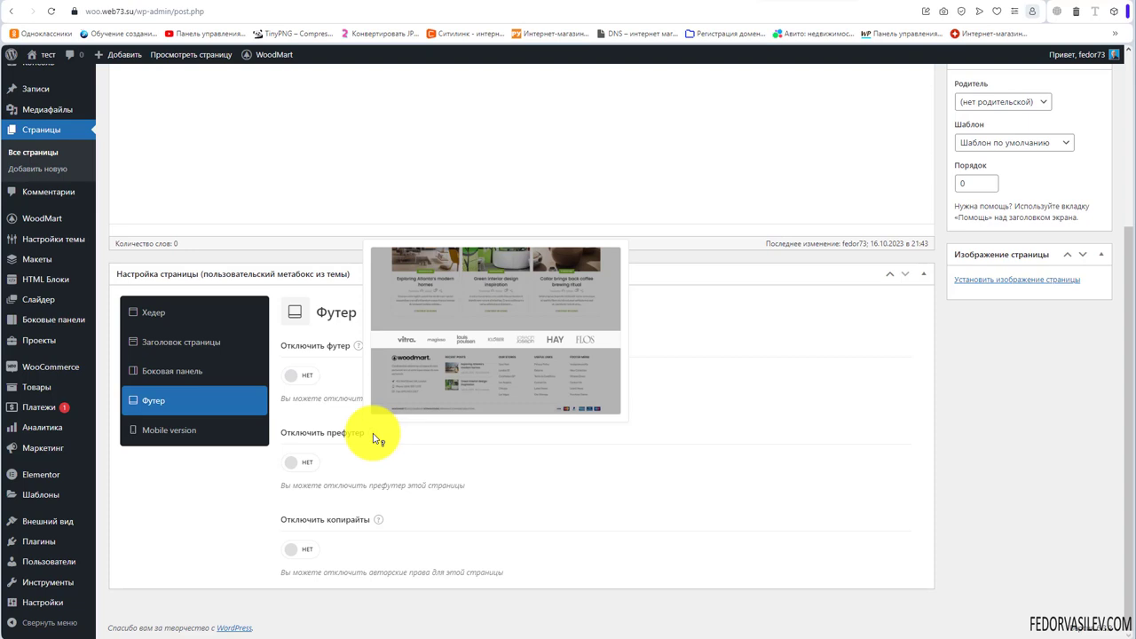
{"action": "left_click", "coordinate": [292, 461]}
{"action": "mouse_move", "coordinate": [54, 229]}
{"action": "left_click", "coordinate": [295, 462]}
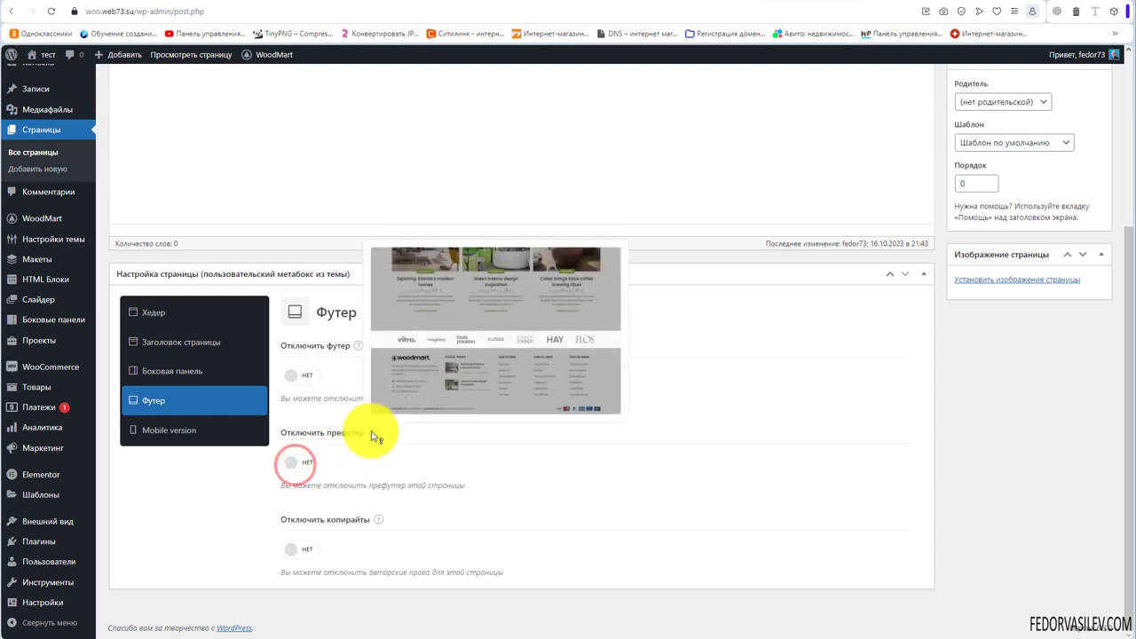
Step: View the preview hint for "Отключить копирайты" and examine the copyright text and payment icons on the home page
{"action": "mouse_move", "coordinate": [380, 523]}
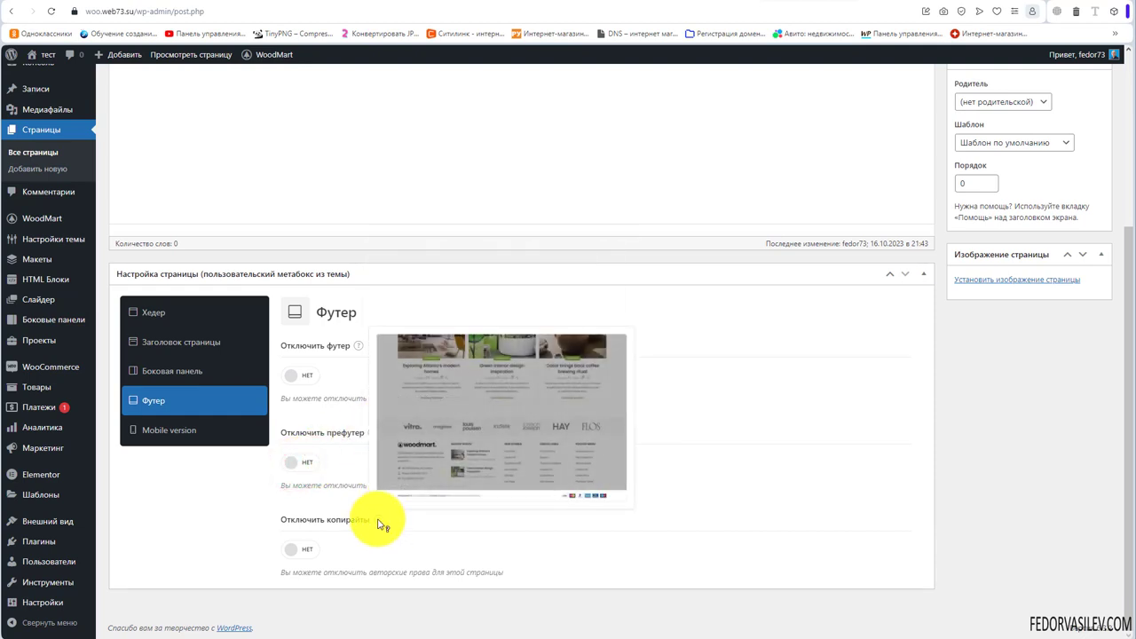
{"action": "left_click", "coordinate": [878, 2]}
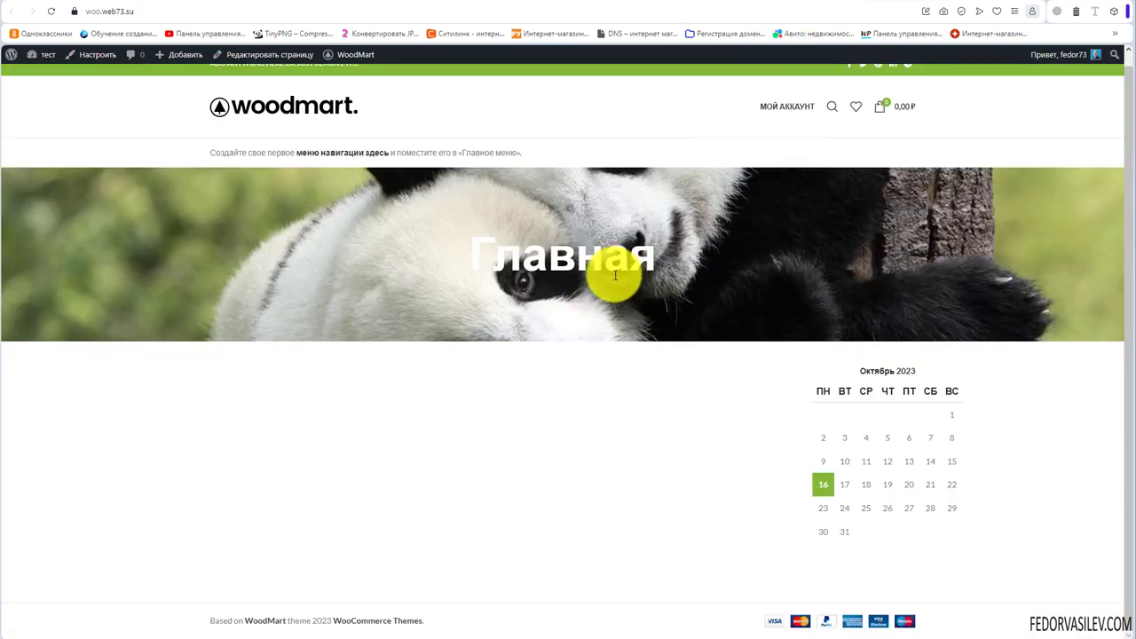
{"action": "left_click_drag", "start_coordinate": [220, 621], "coordinate": [419, 622]}
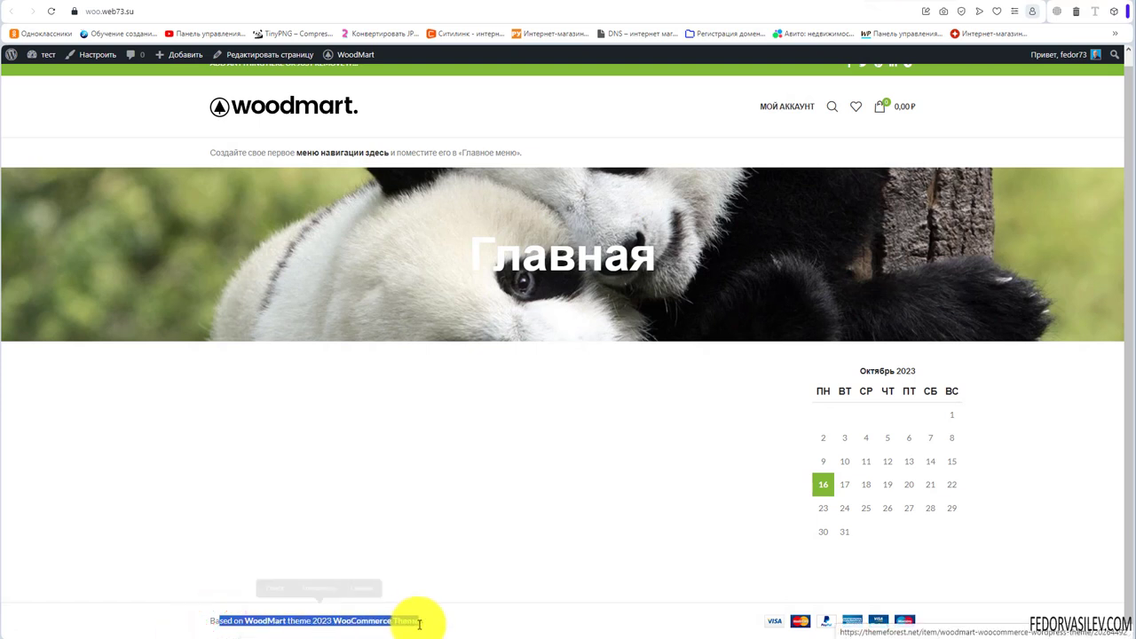
{"action": "left_click_drag", "start_coordinate": [753, 621], "coordinate": [919, 624]}
{"action": "left_click", "coordinate": [919, 624]}
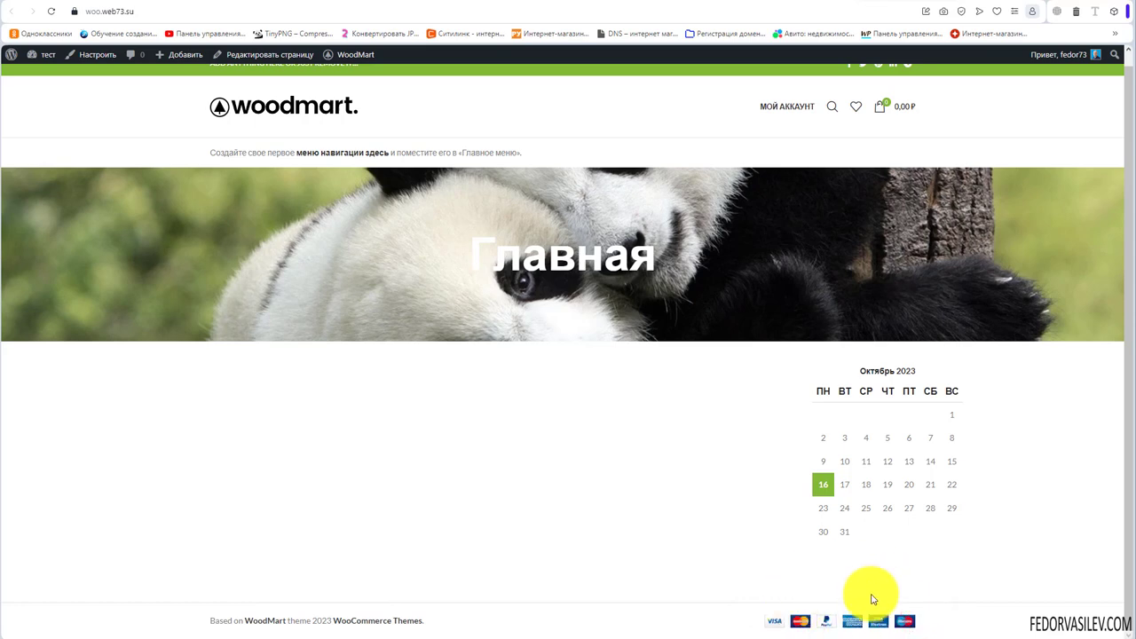
Step: Turn on "Отключить копирайты" for the Главная page, update the page and reload the home page
{"action": "key", "text": "ctrl+Tab"}
{"action": "scroll", "coordinate": [591, 550], "scroll_direction": "up", "scroll_amount": 5}
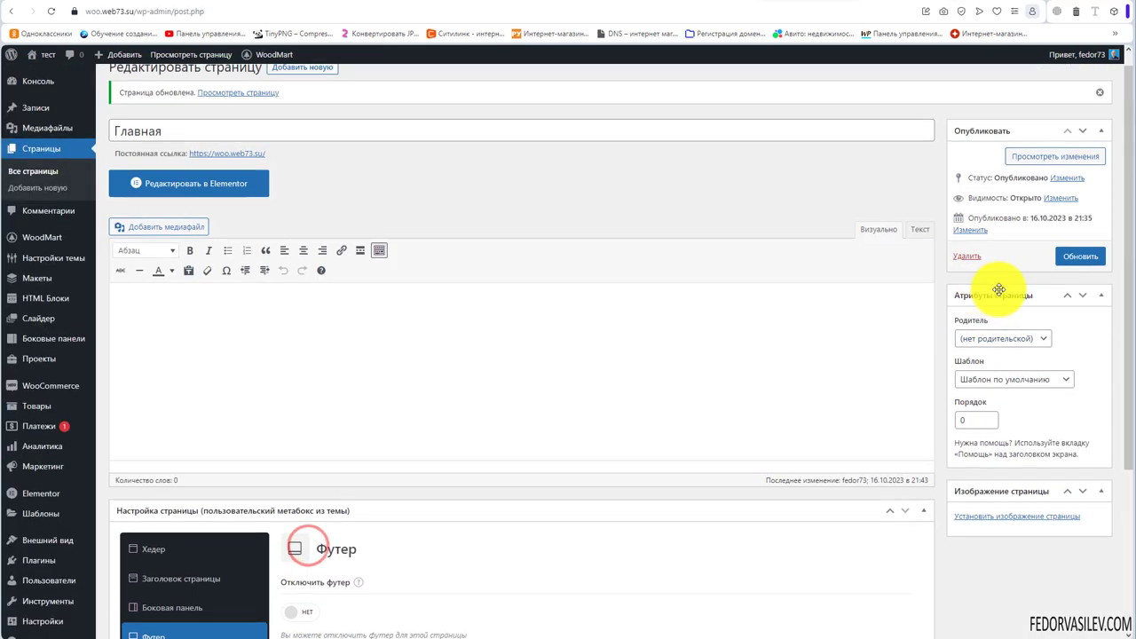
{"action": "left_click", "coordinate": [1060, 254]}
{"action": "key", "text": "ctrl+Tab"}
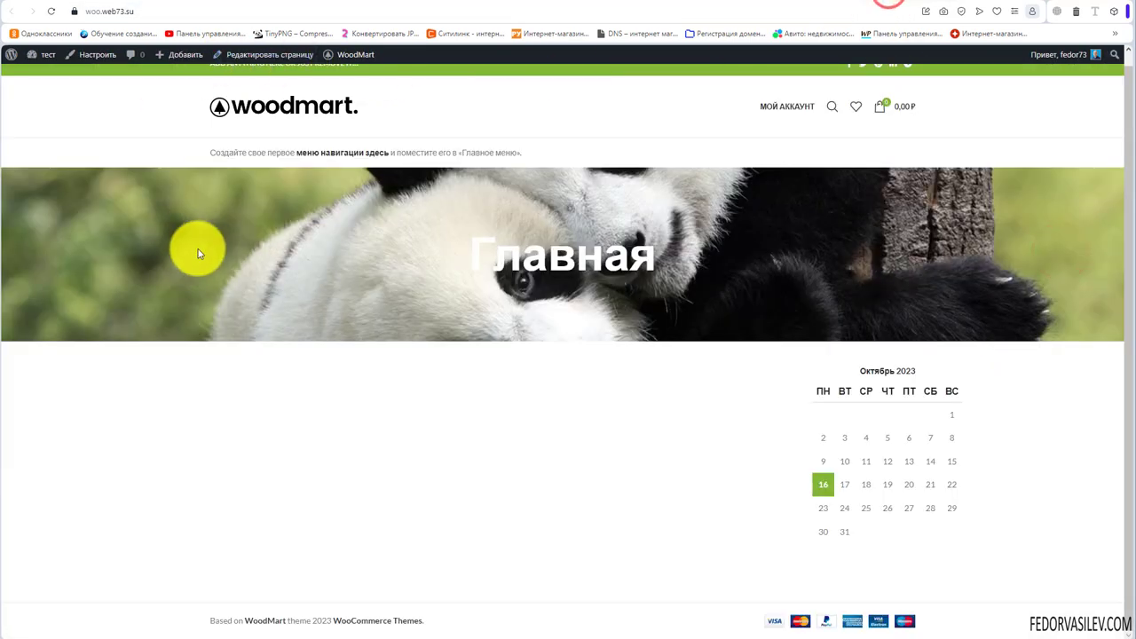
{"action": "left_click", "coordinate": [50, 11]}
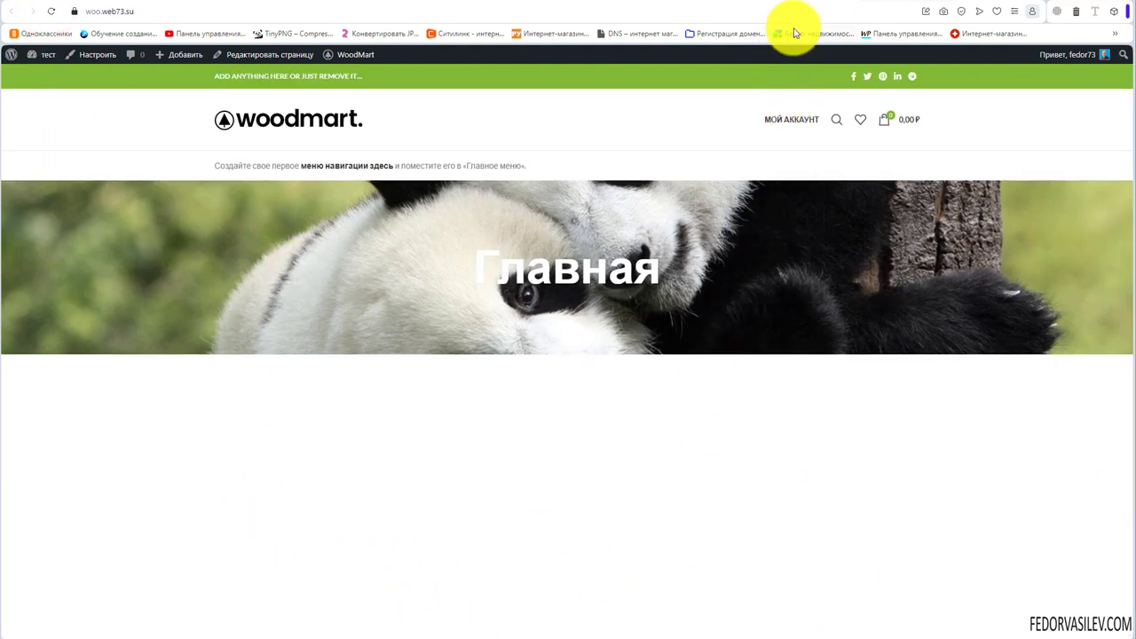
Step: Return to the page editor and review the Mobile version settings of the Главная page
{"action": "left_click", "coordinate": [802, 1]}
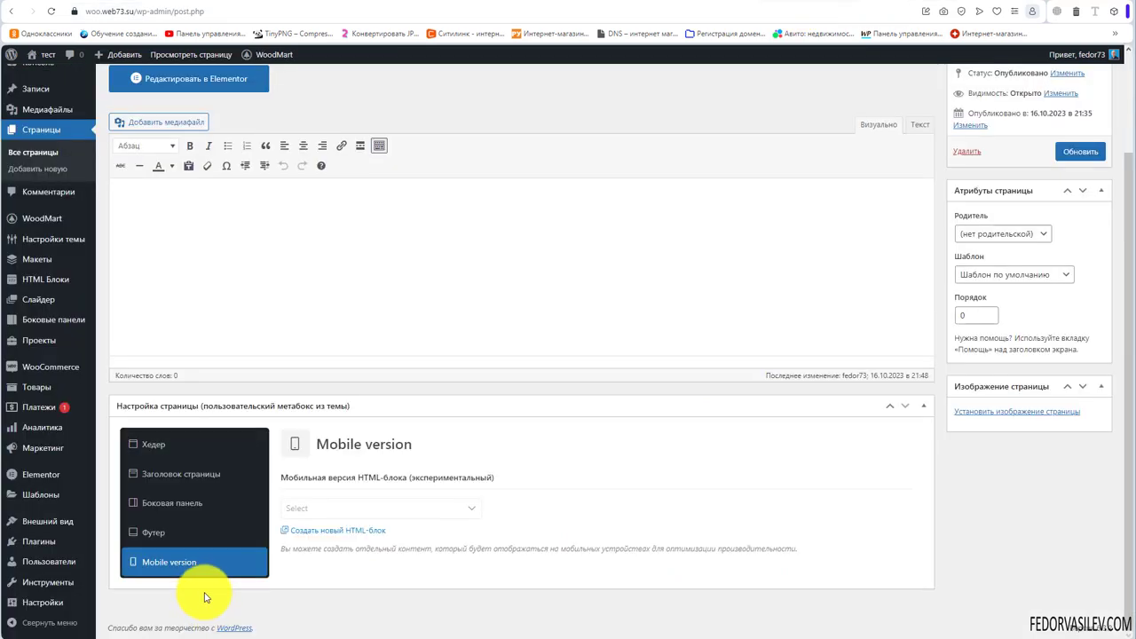
{"action": "left_click_drag", "start_coordinate": [337, 444], "coordinate": [426, 454]}
{"action": "left_click", "coordinate": [425, 451]}
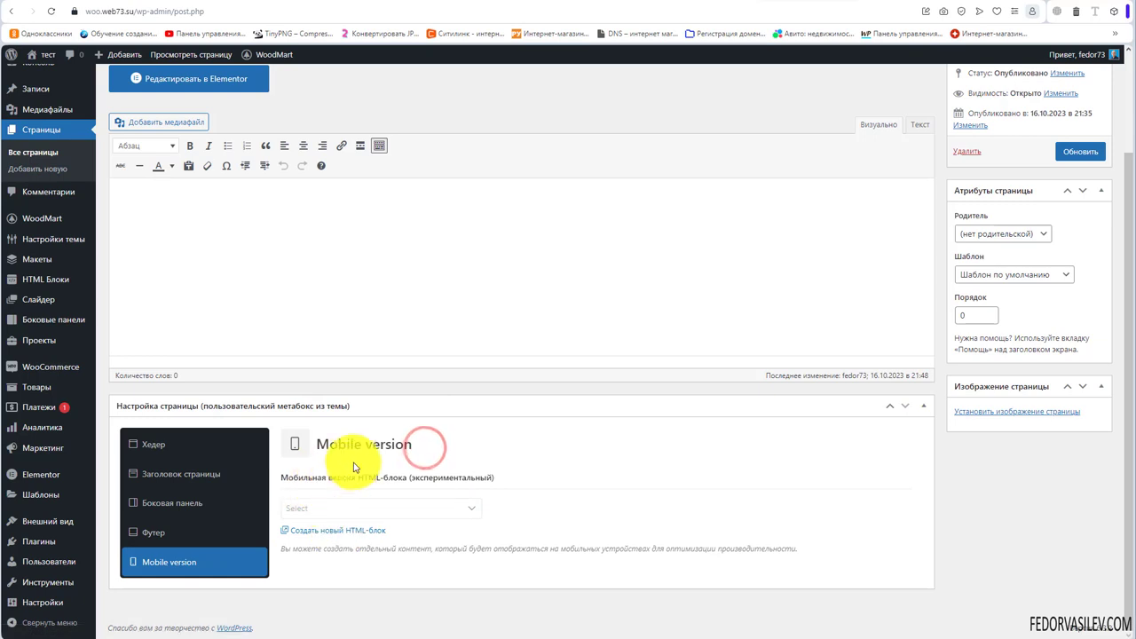